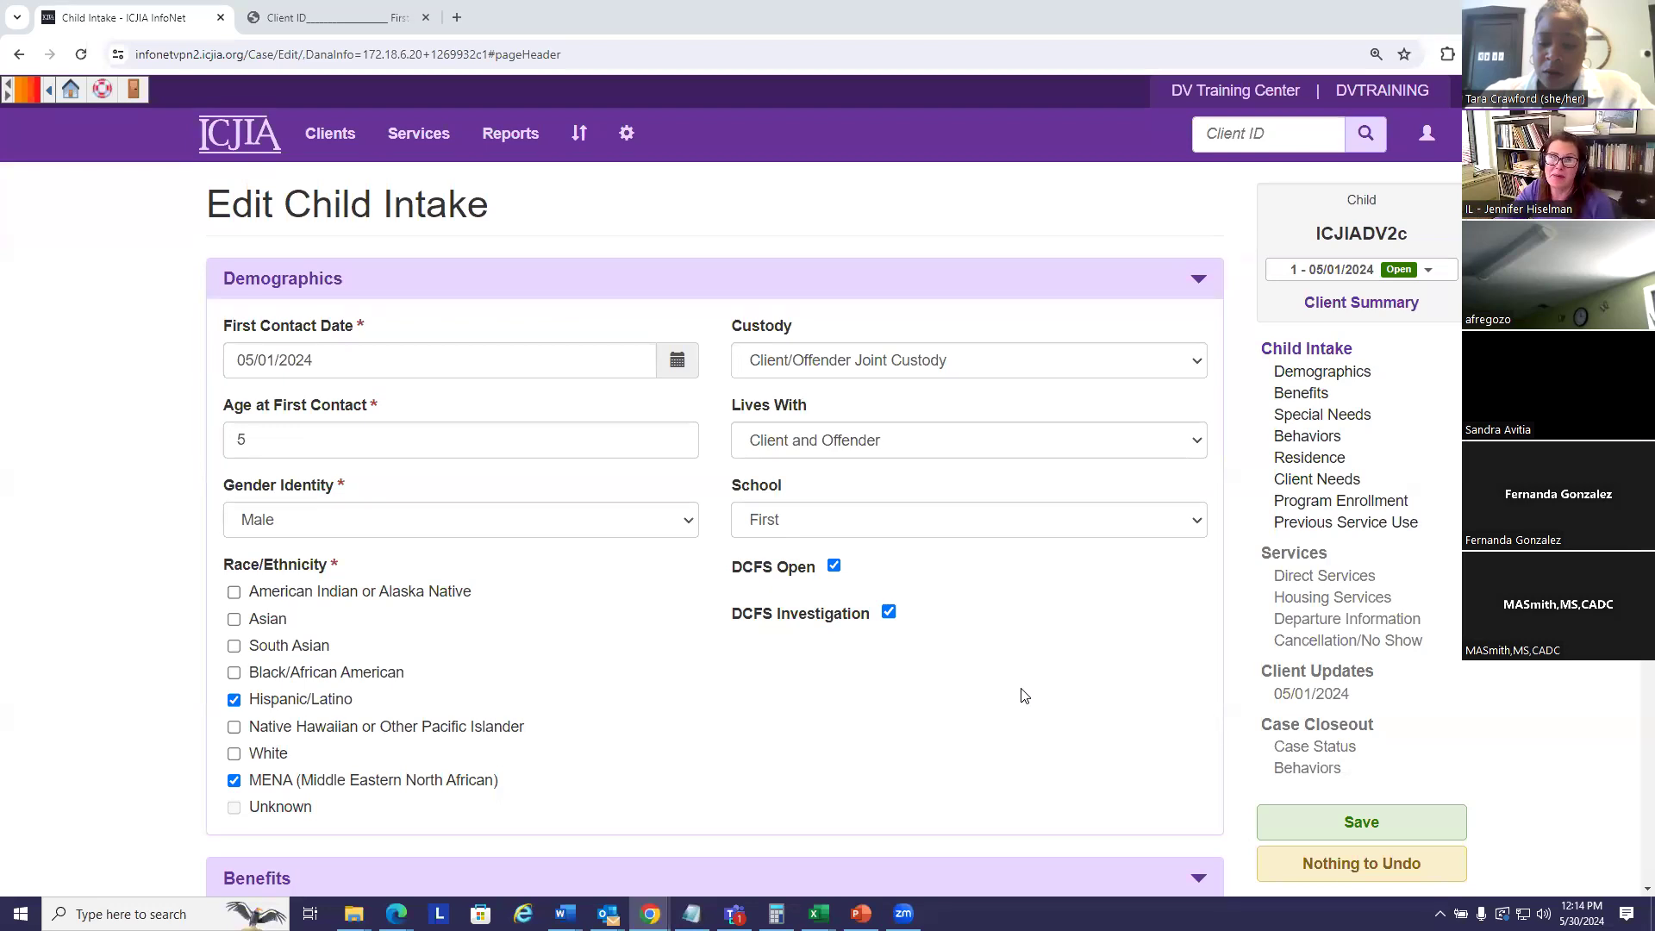
- Open the client case search and review the cases listed for the previous 3 months
left_click(323, 138)
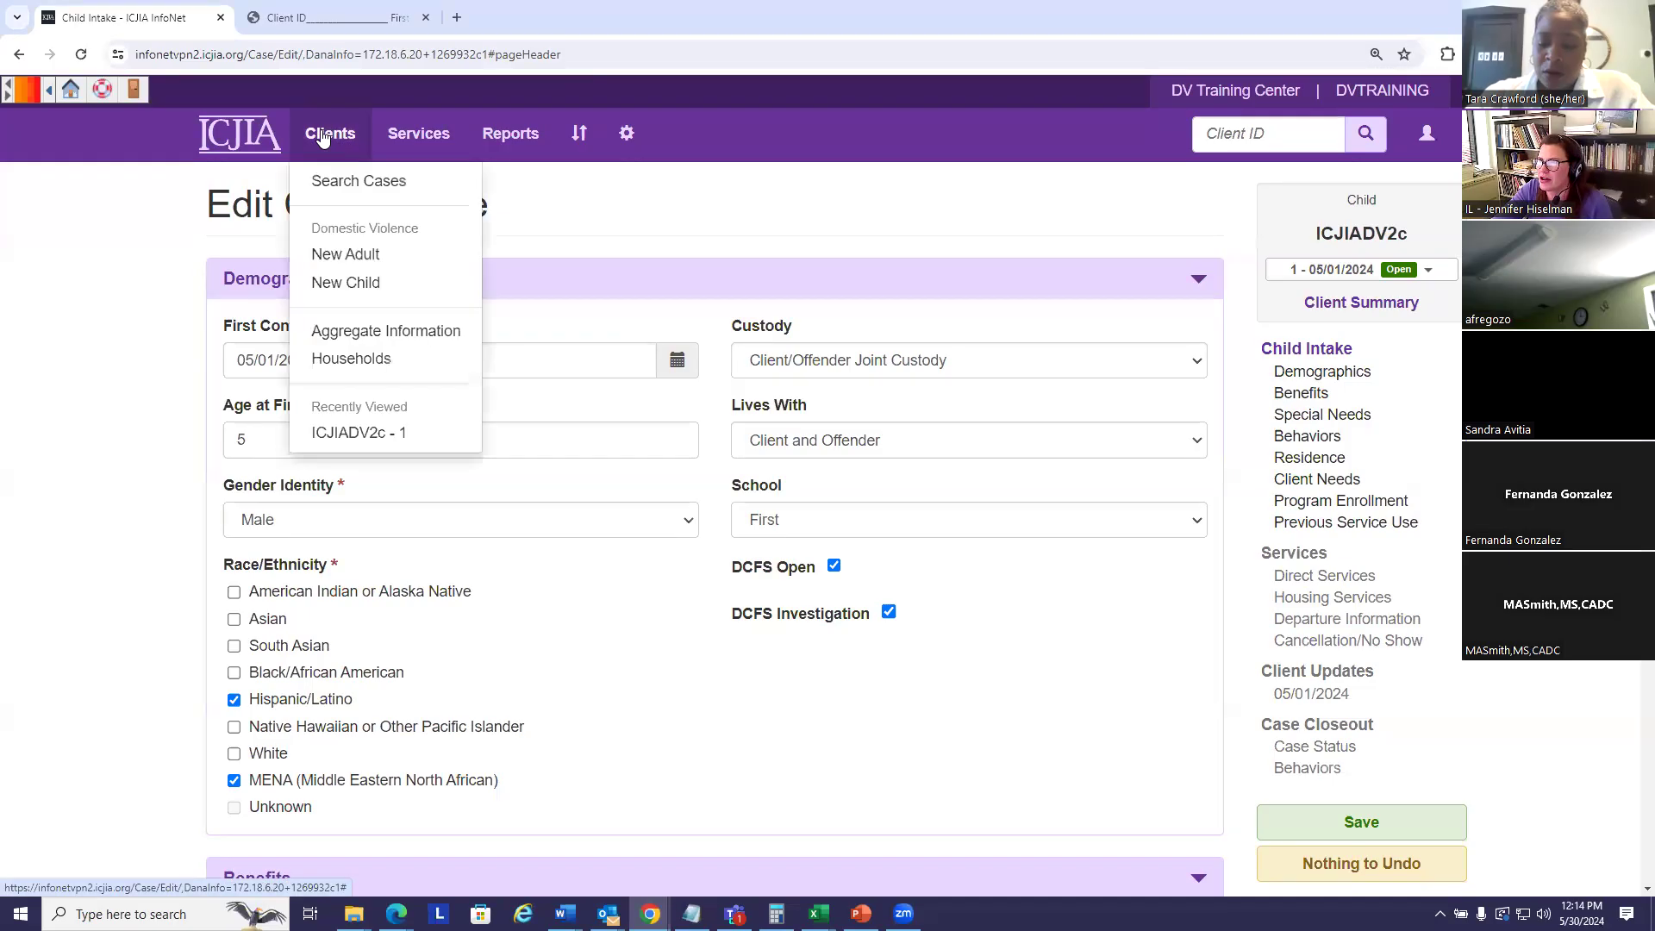
left_click(362, 183)
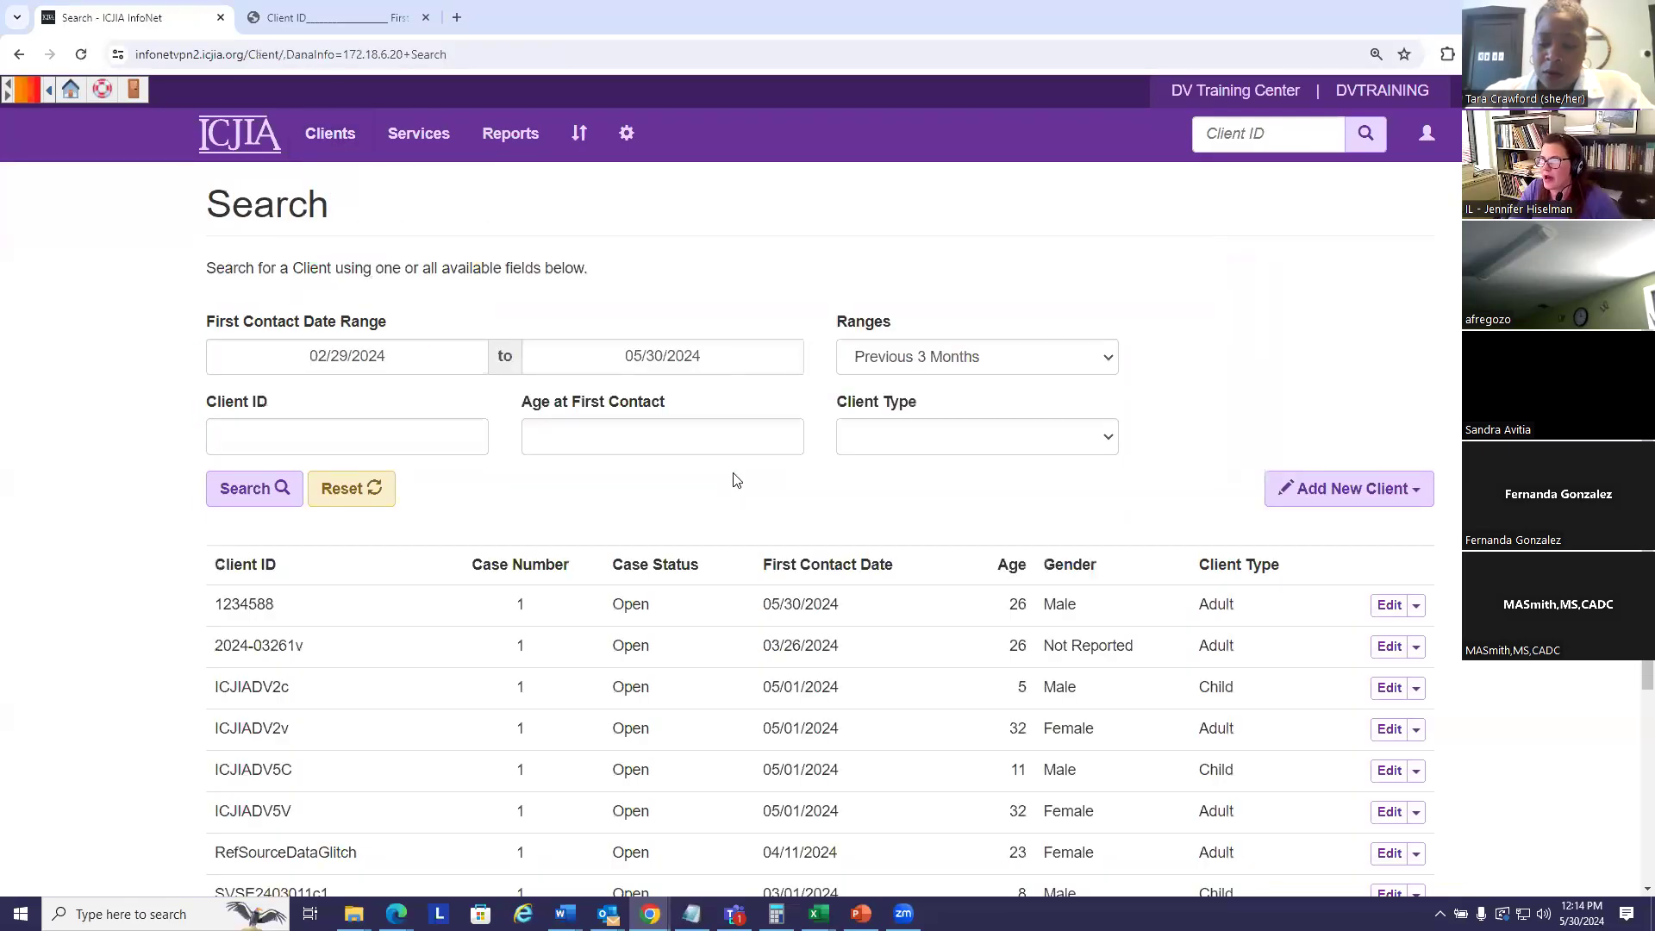
scroll(760, 480, "down", 3)
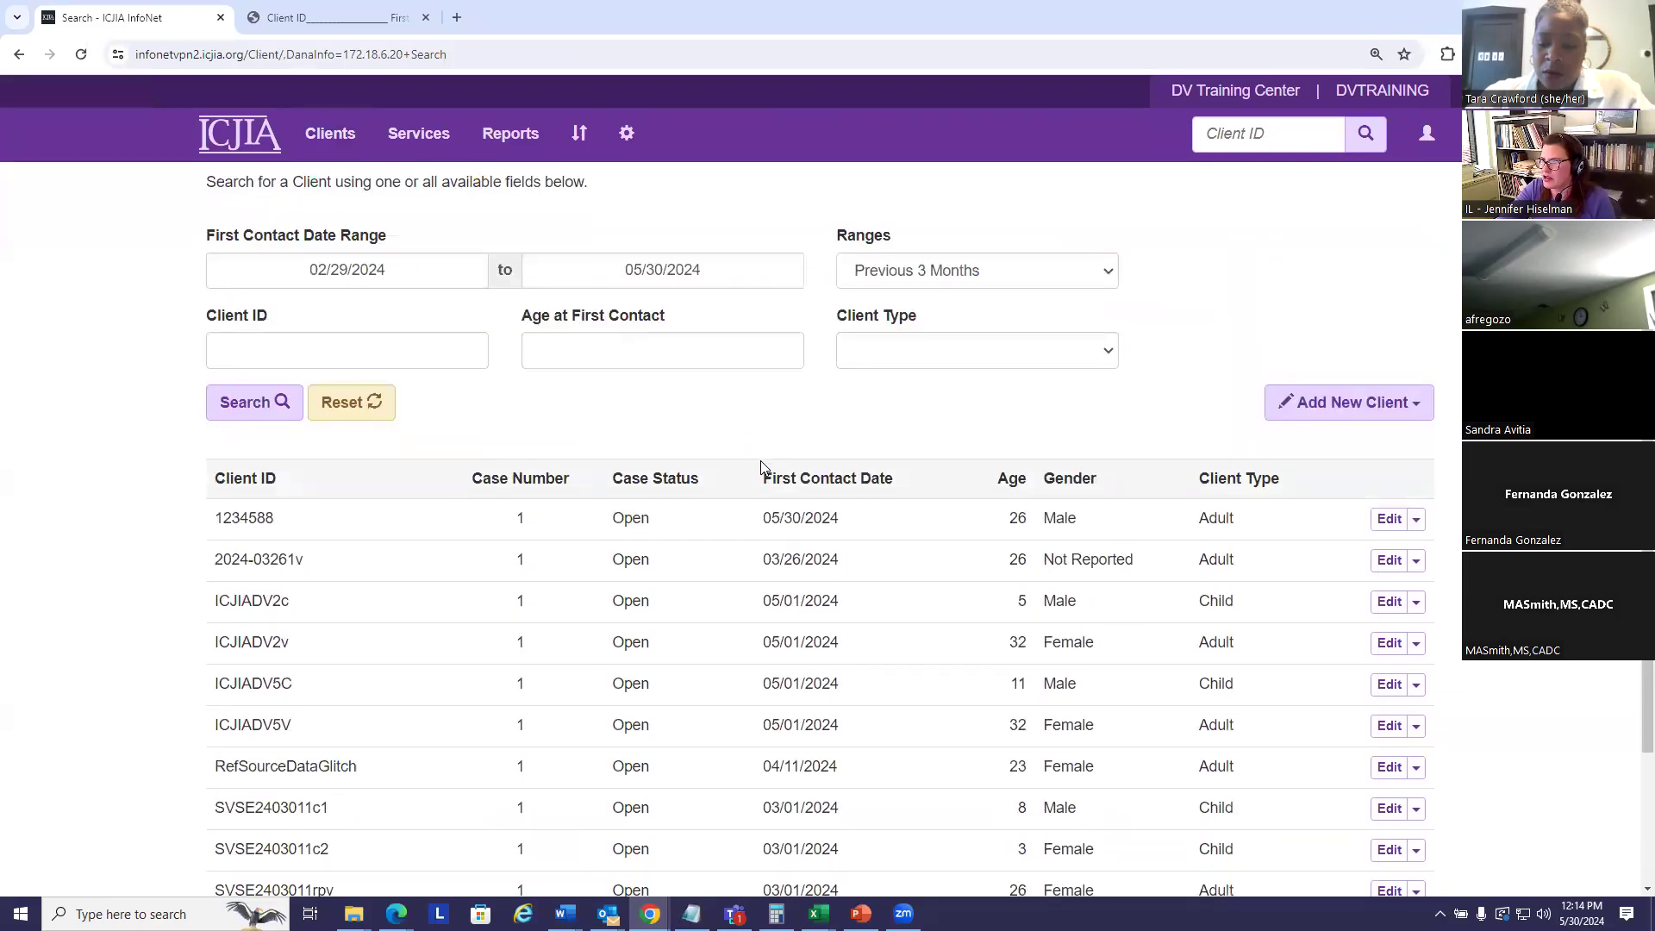
scroll(733, 433, "up", 3)
scroll(737, 440, "down", 3)
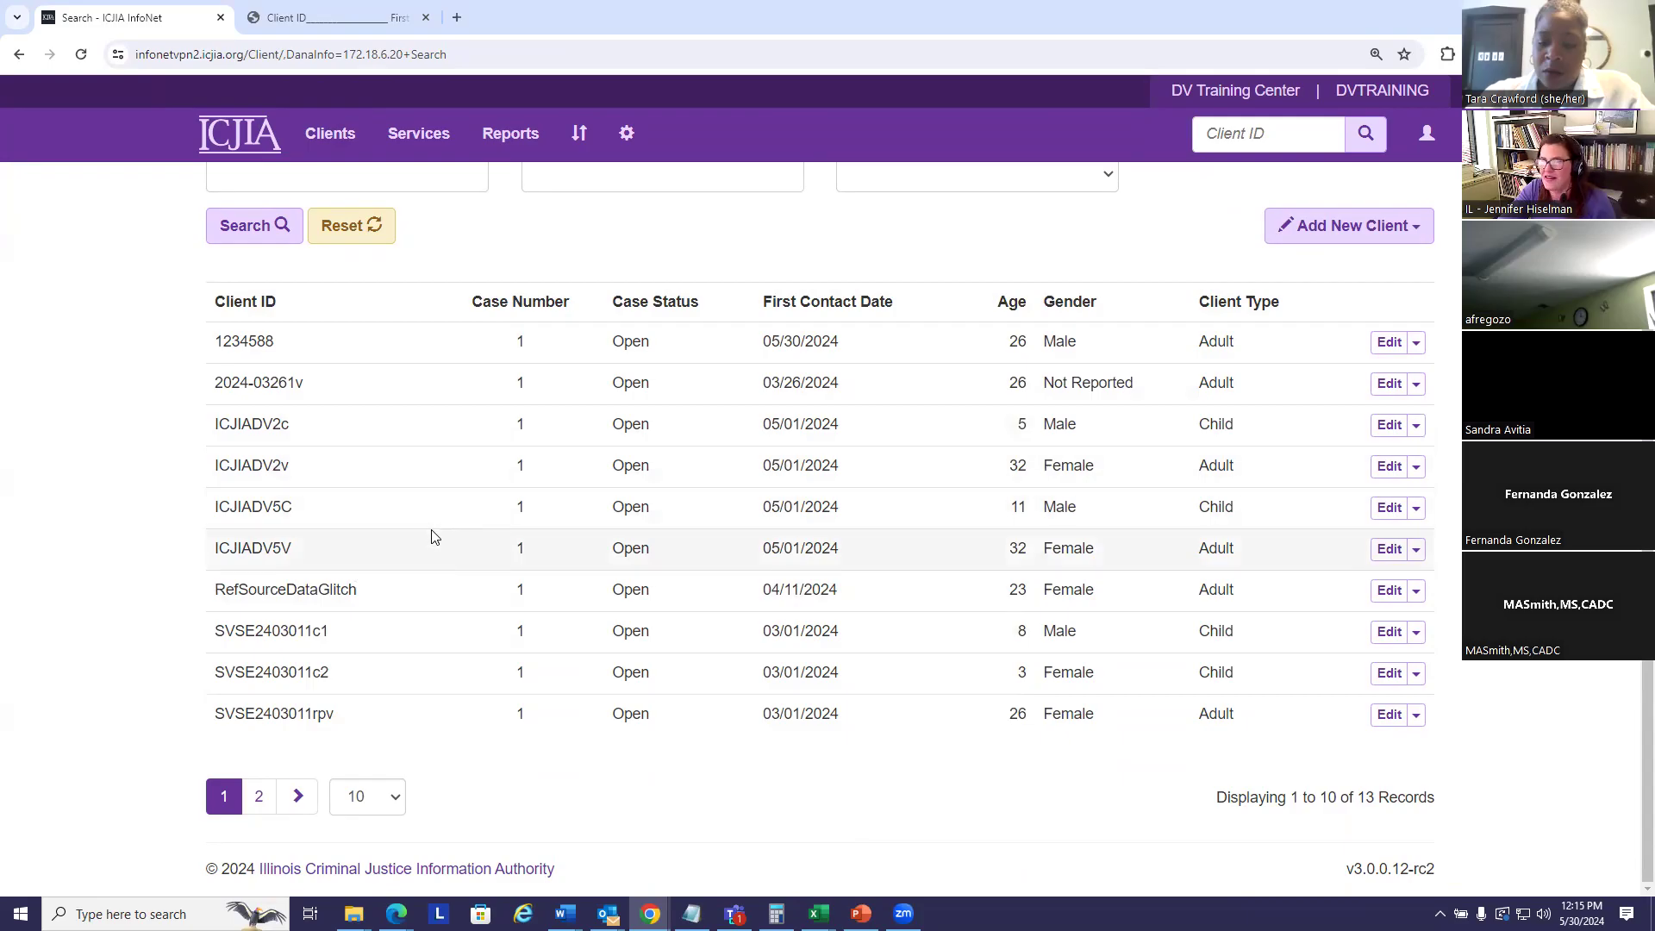
scroll(802, 504, "up", 2)
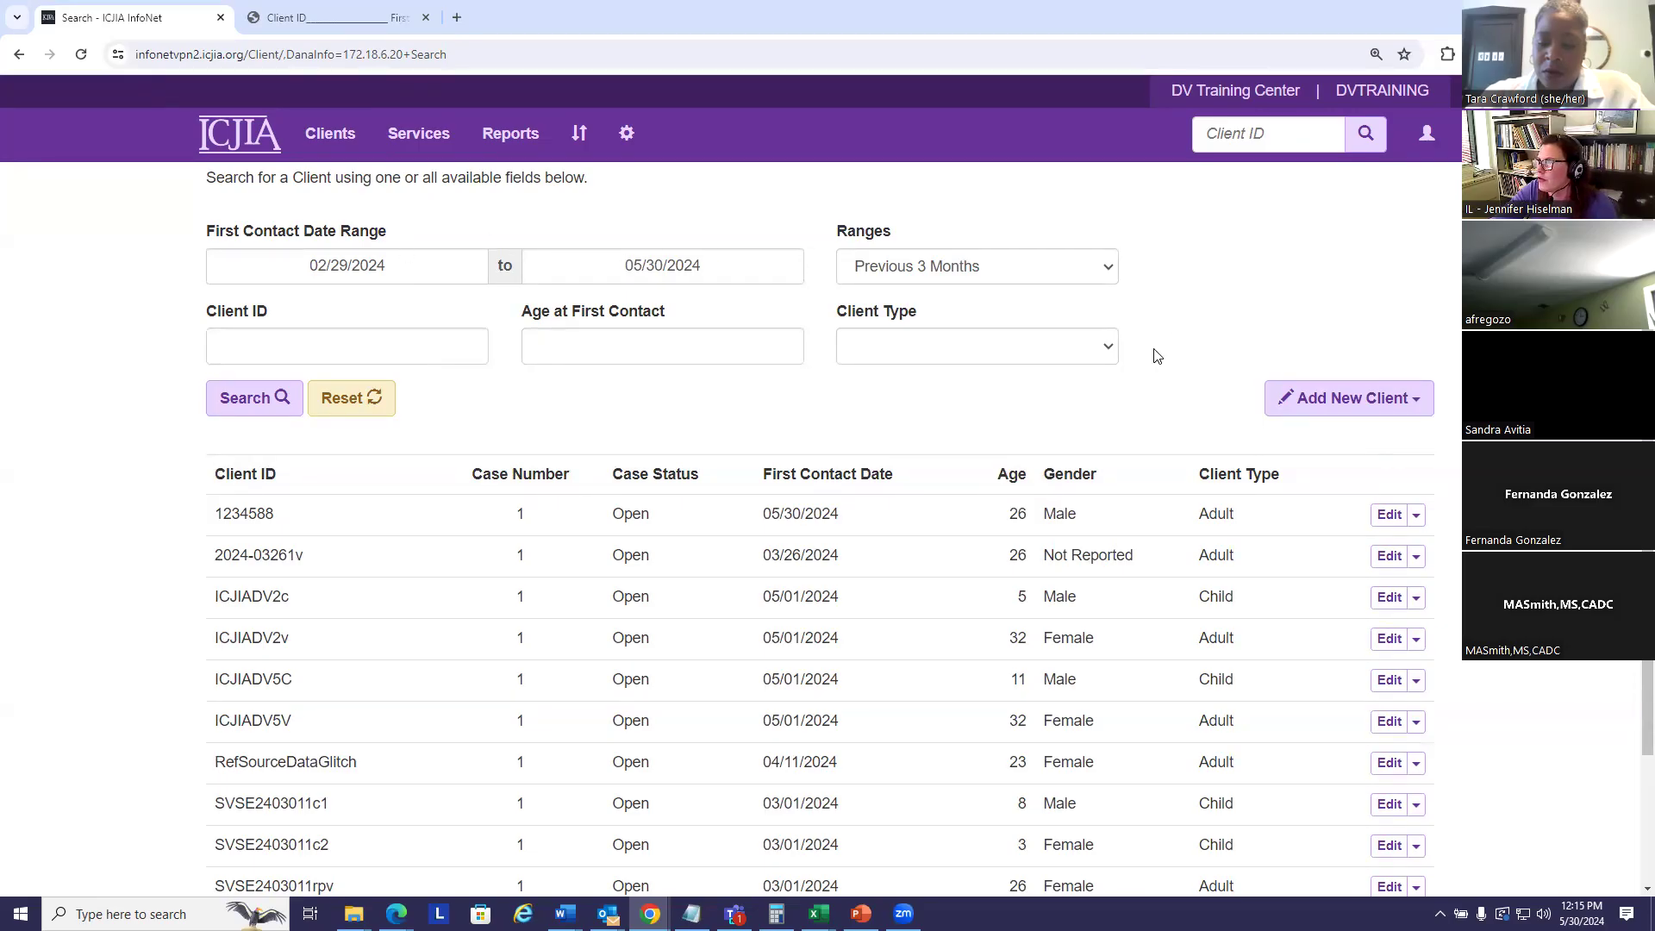
- Try the Previous 5 Years range, clear both First Contact dates, and search cases without any date limit
left_click(1110, 268)
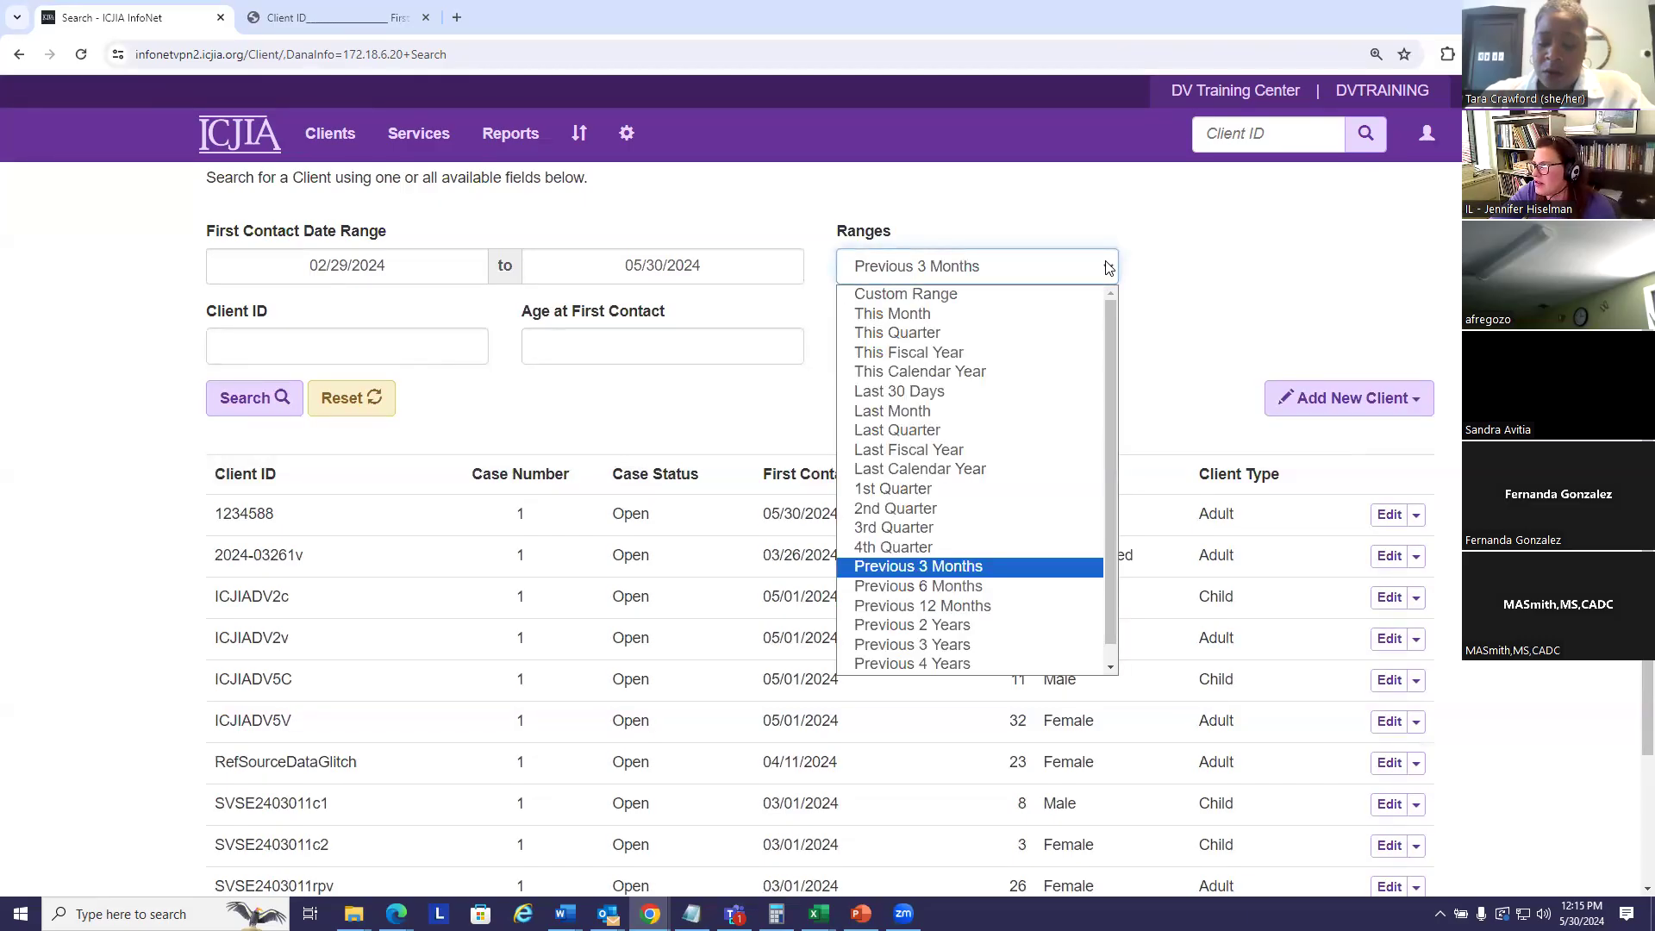
left_click(931, 665)
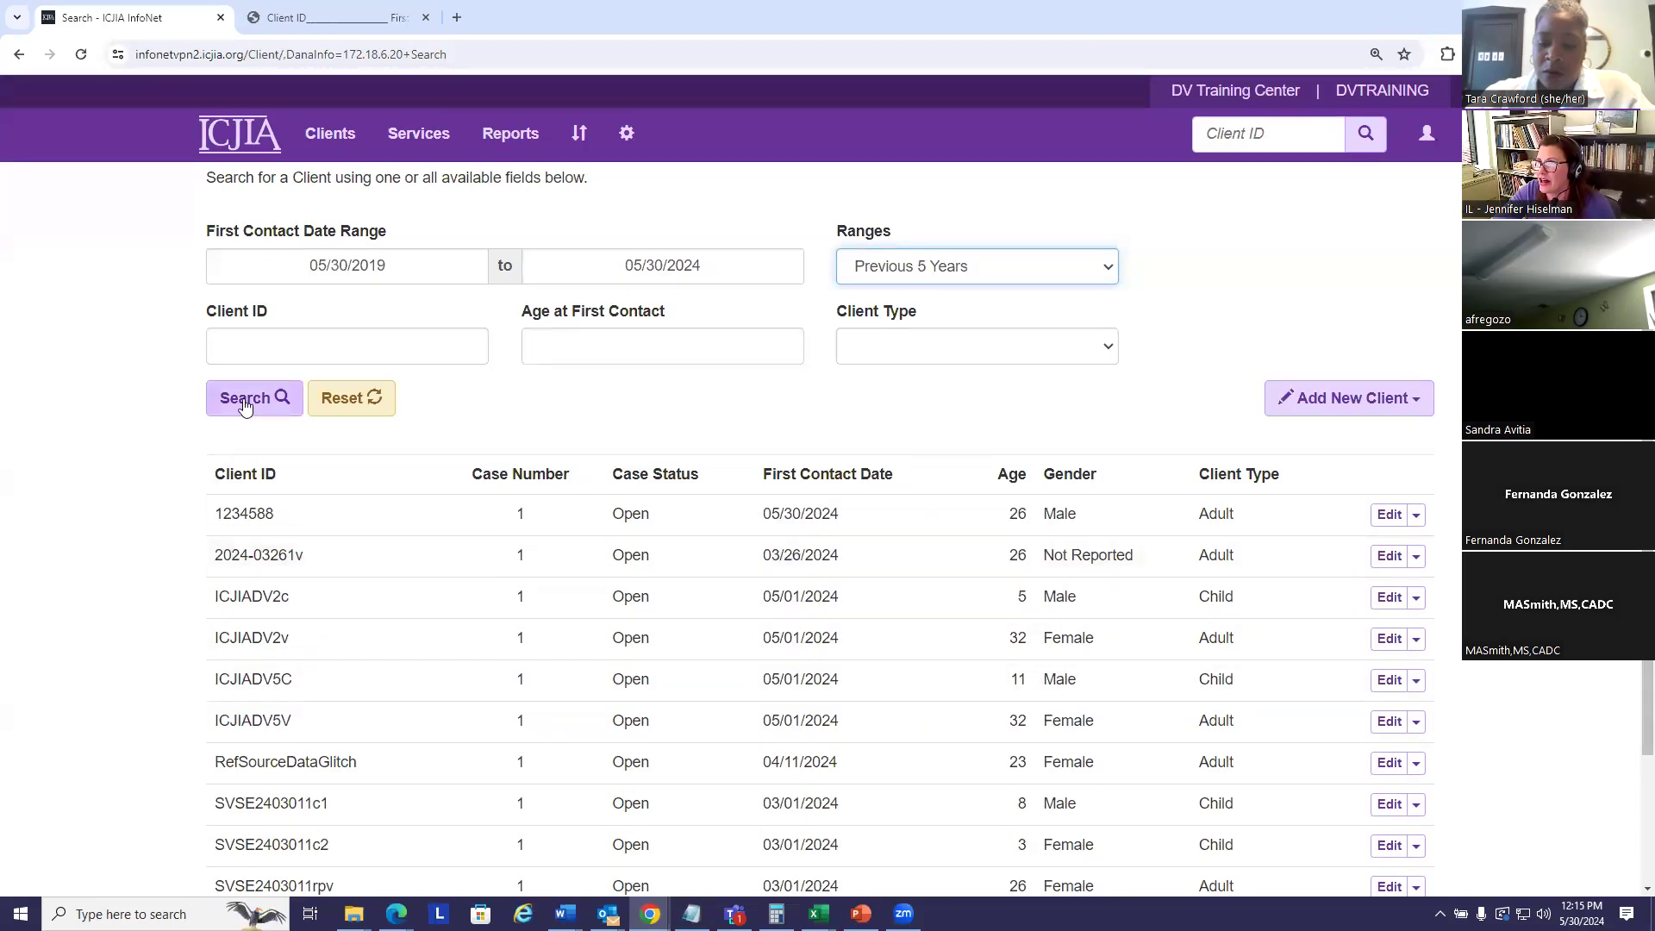
left_click_drag(443, 251, 92, 258)
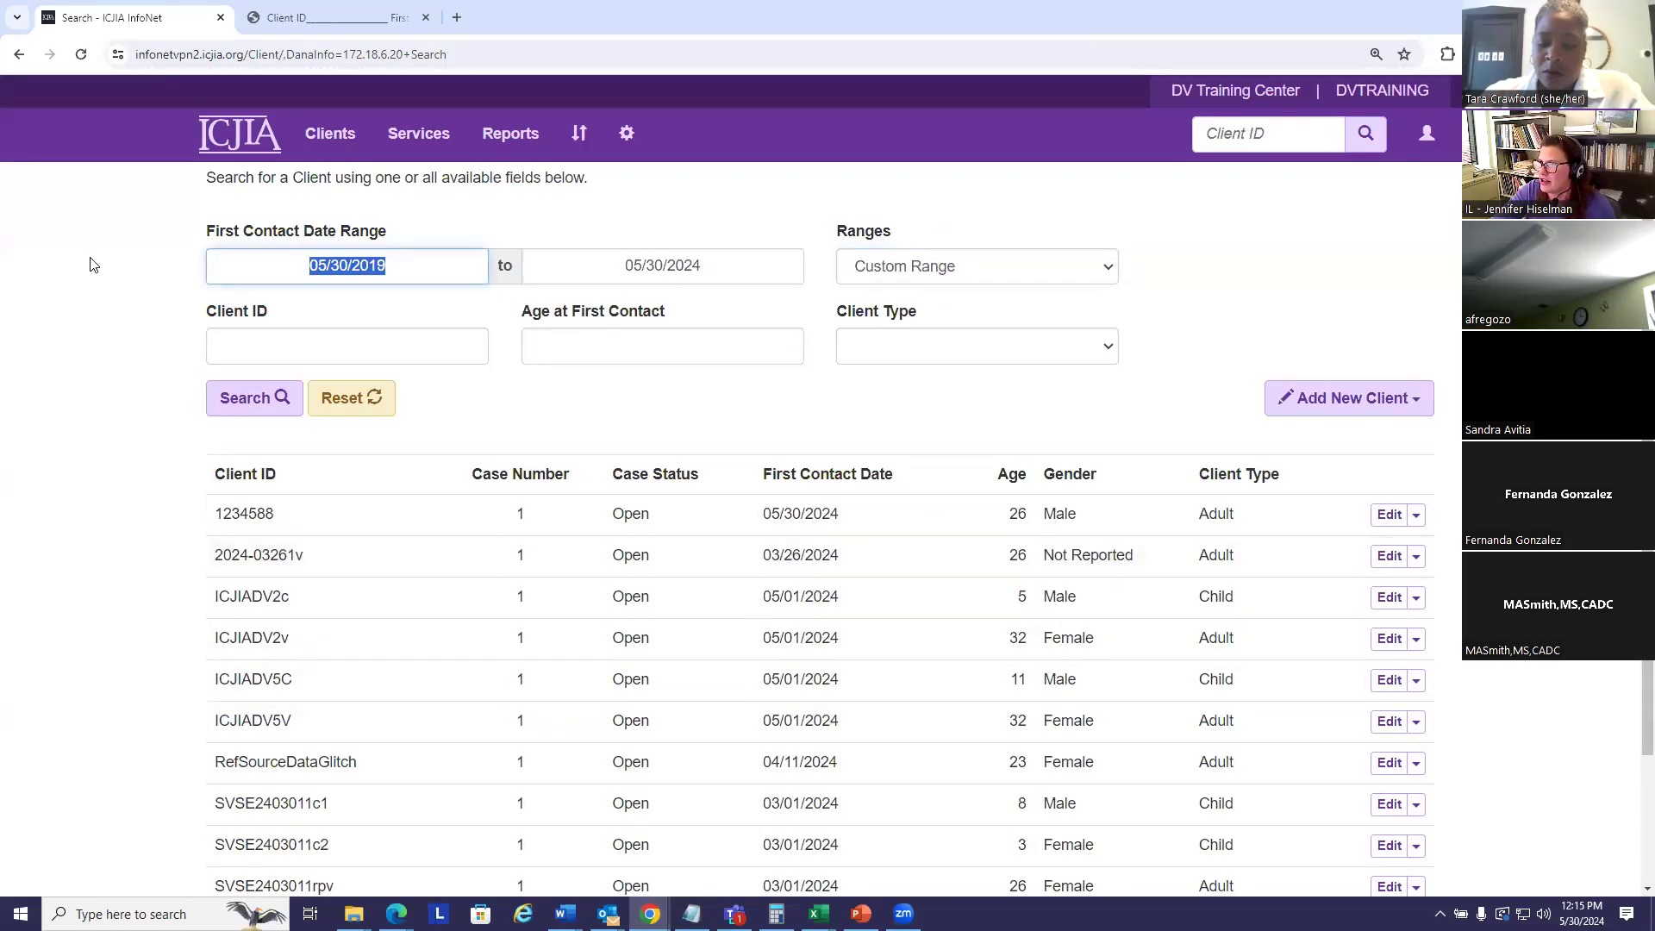
key("BackSpace")
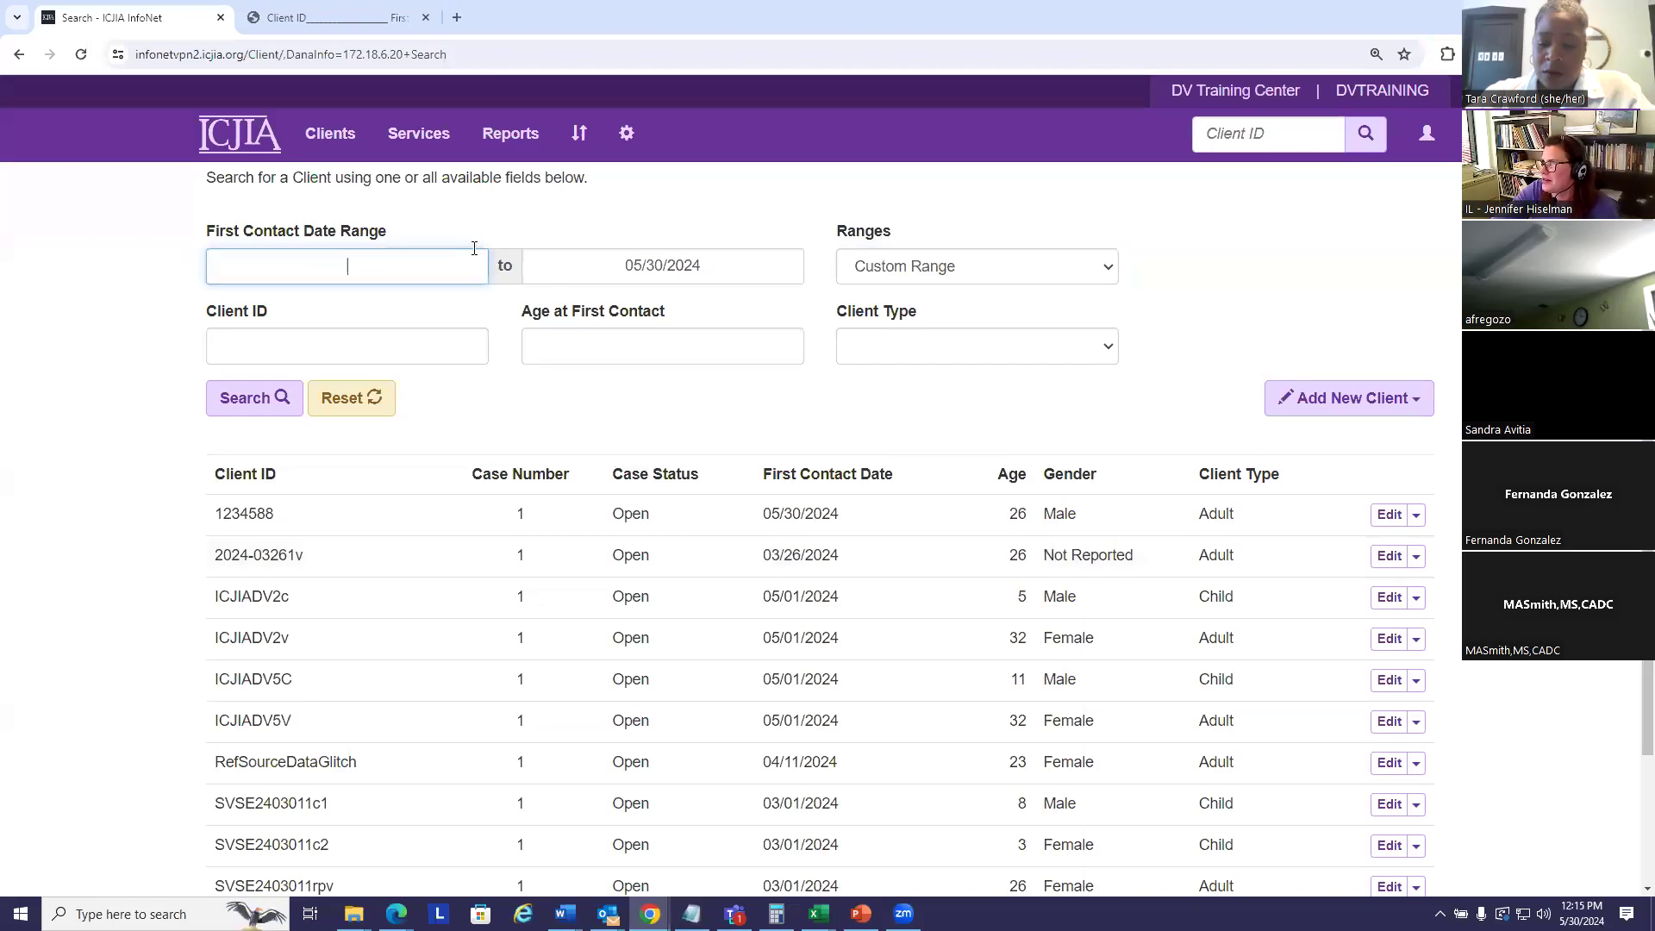
left_click_drag(733, 257, 527, 250)
key("BackSpace")
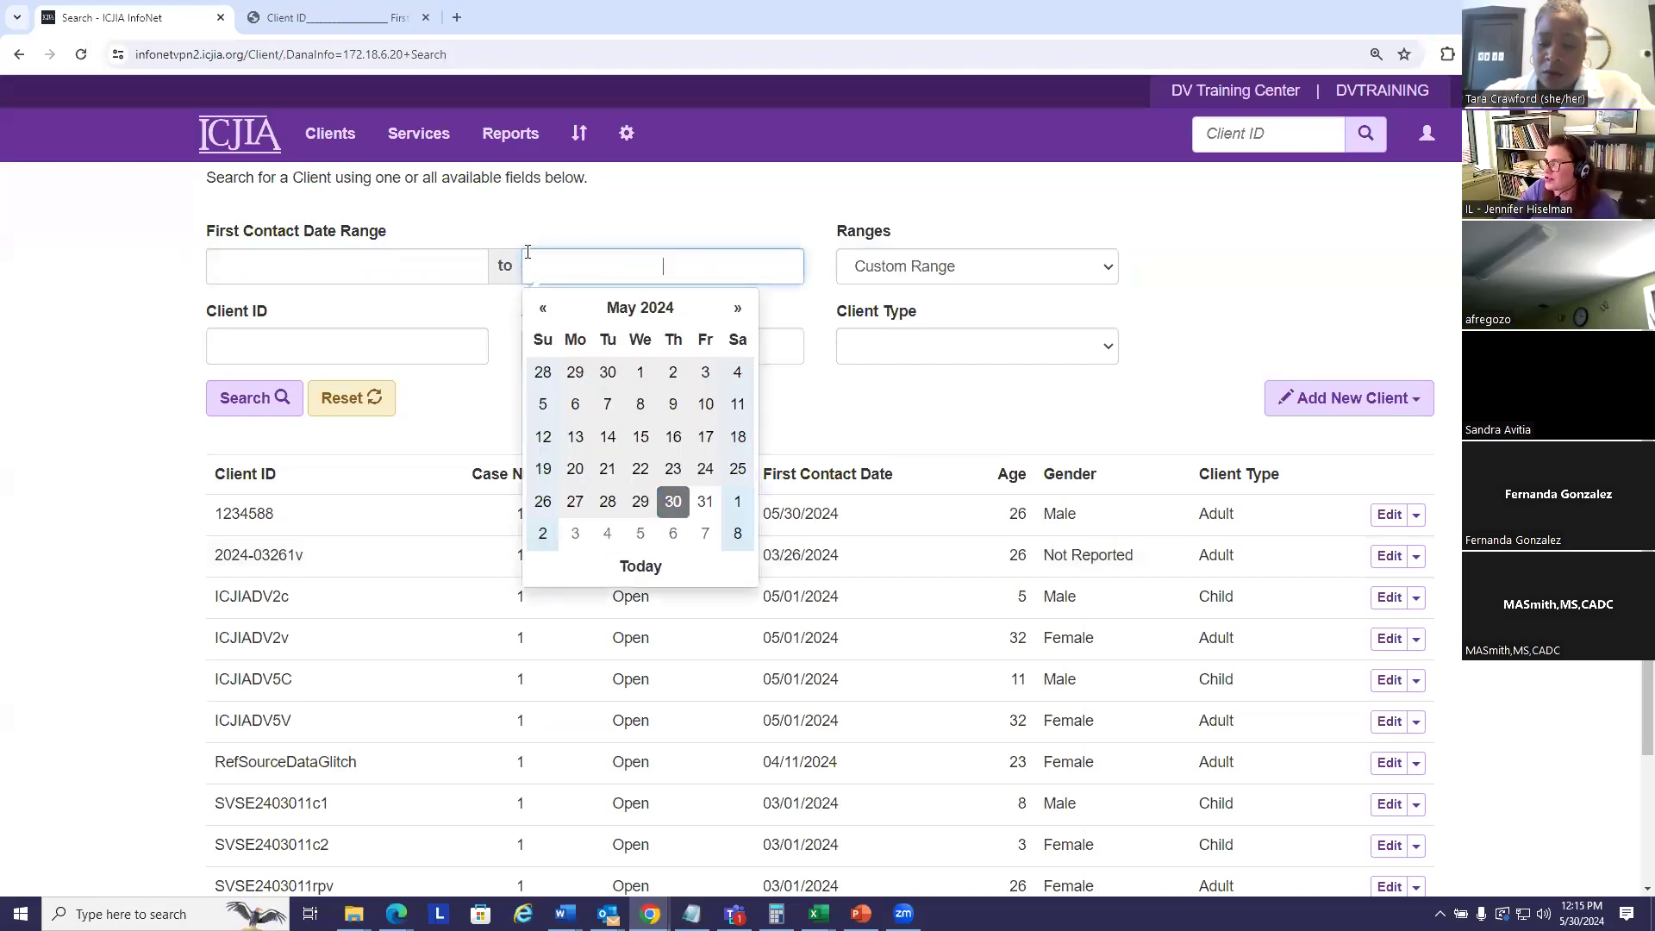
left_click(254, 404)
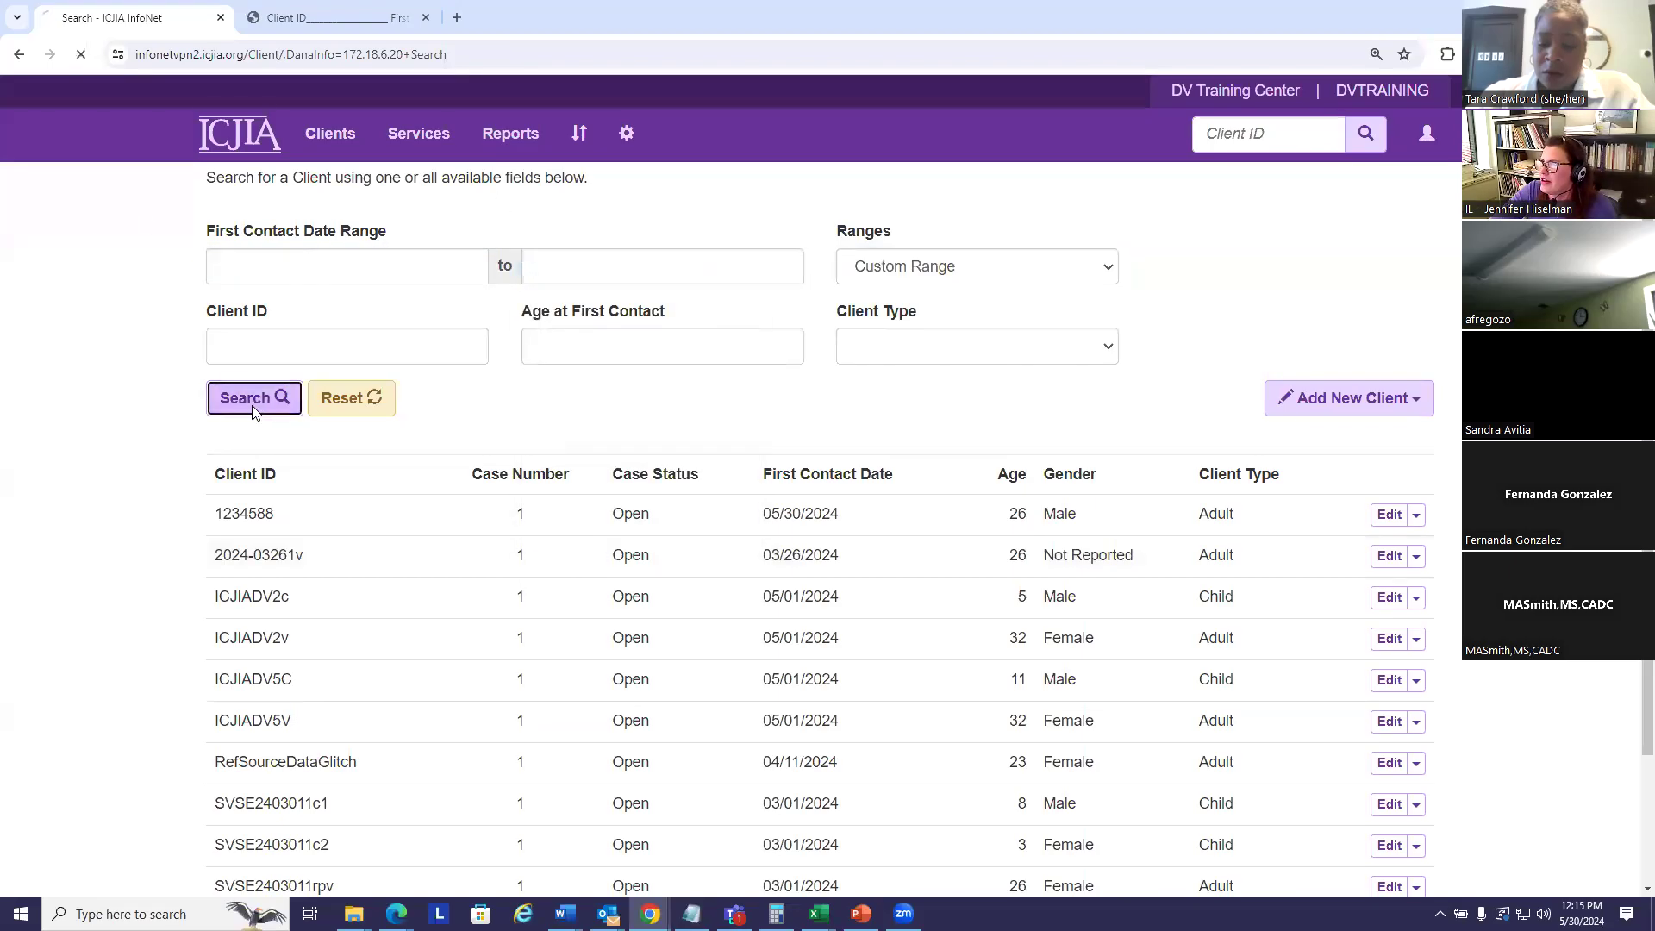
scroll(799, 437, "down", 3)
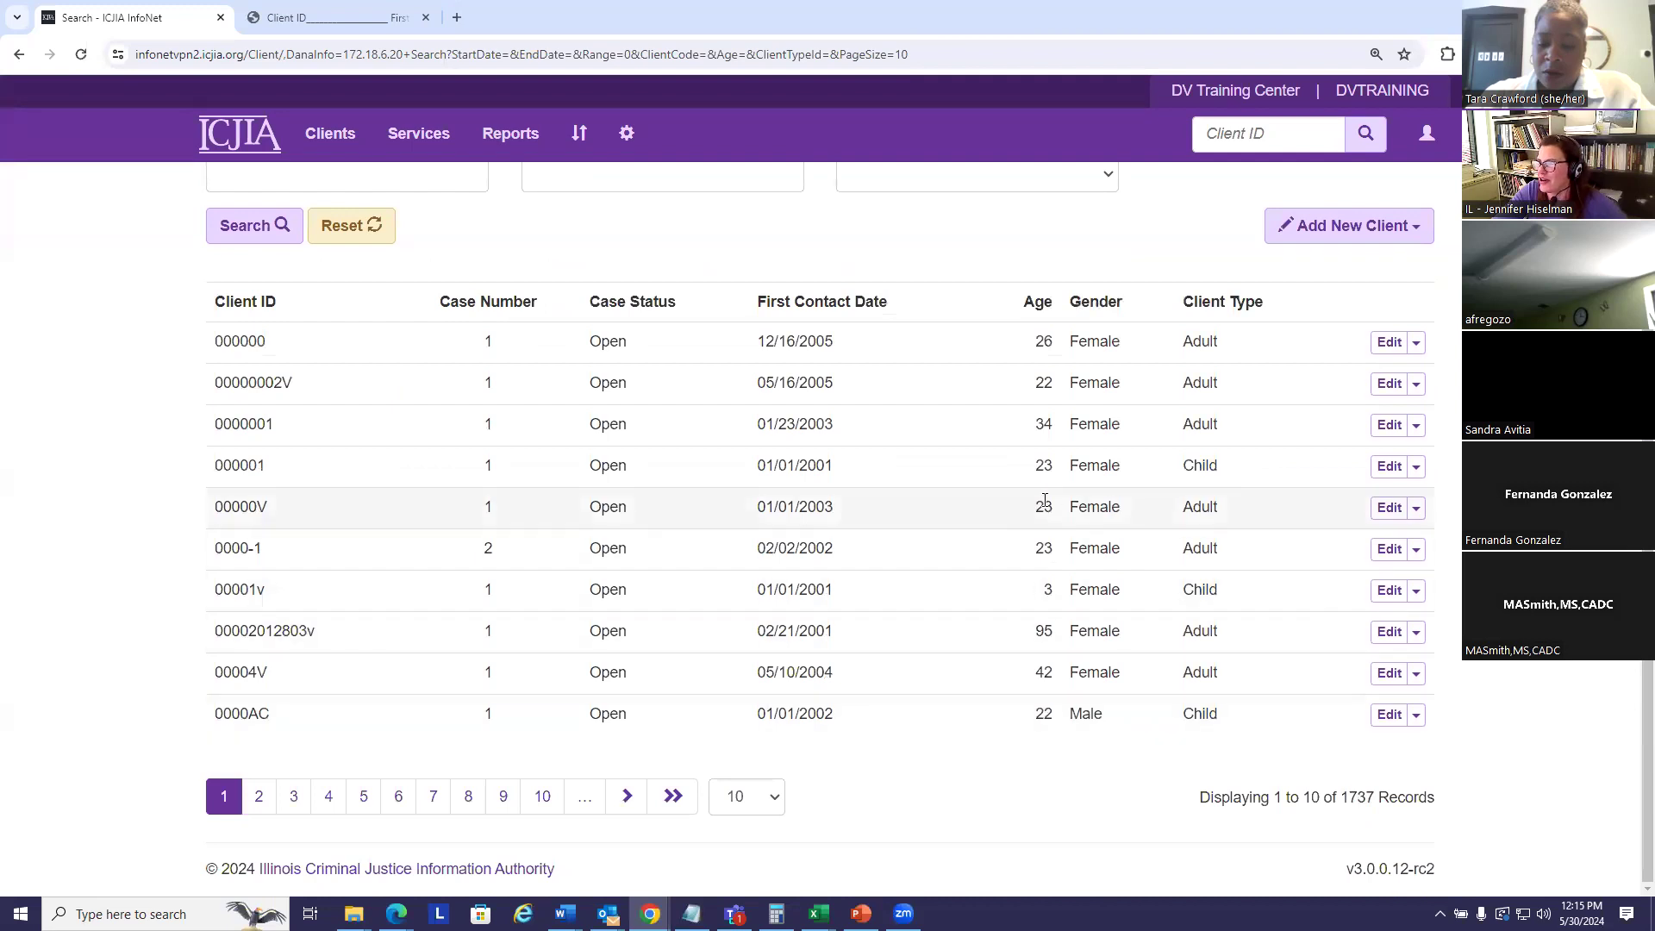
scroll(1079, 513, "up", 3)
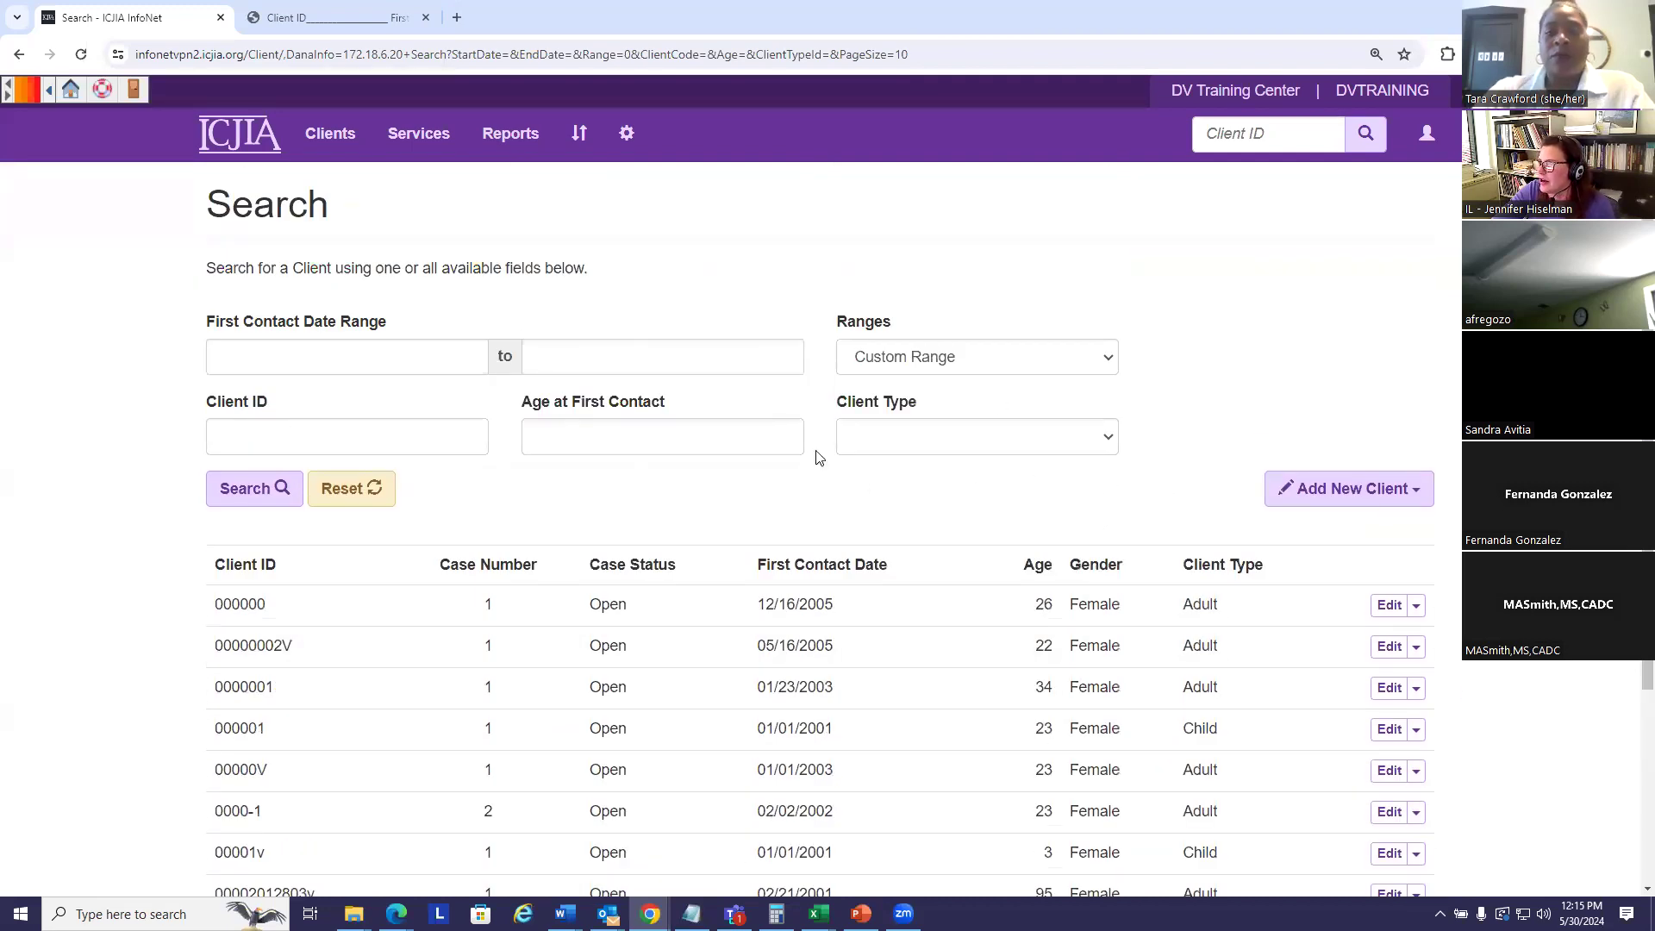
- Search the cases for Client IDs containing ICJIA and check the available Client Type options
left_click(353, 438)
type("D")
key("BackSpace")
type("I")
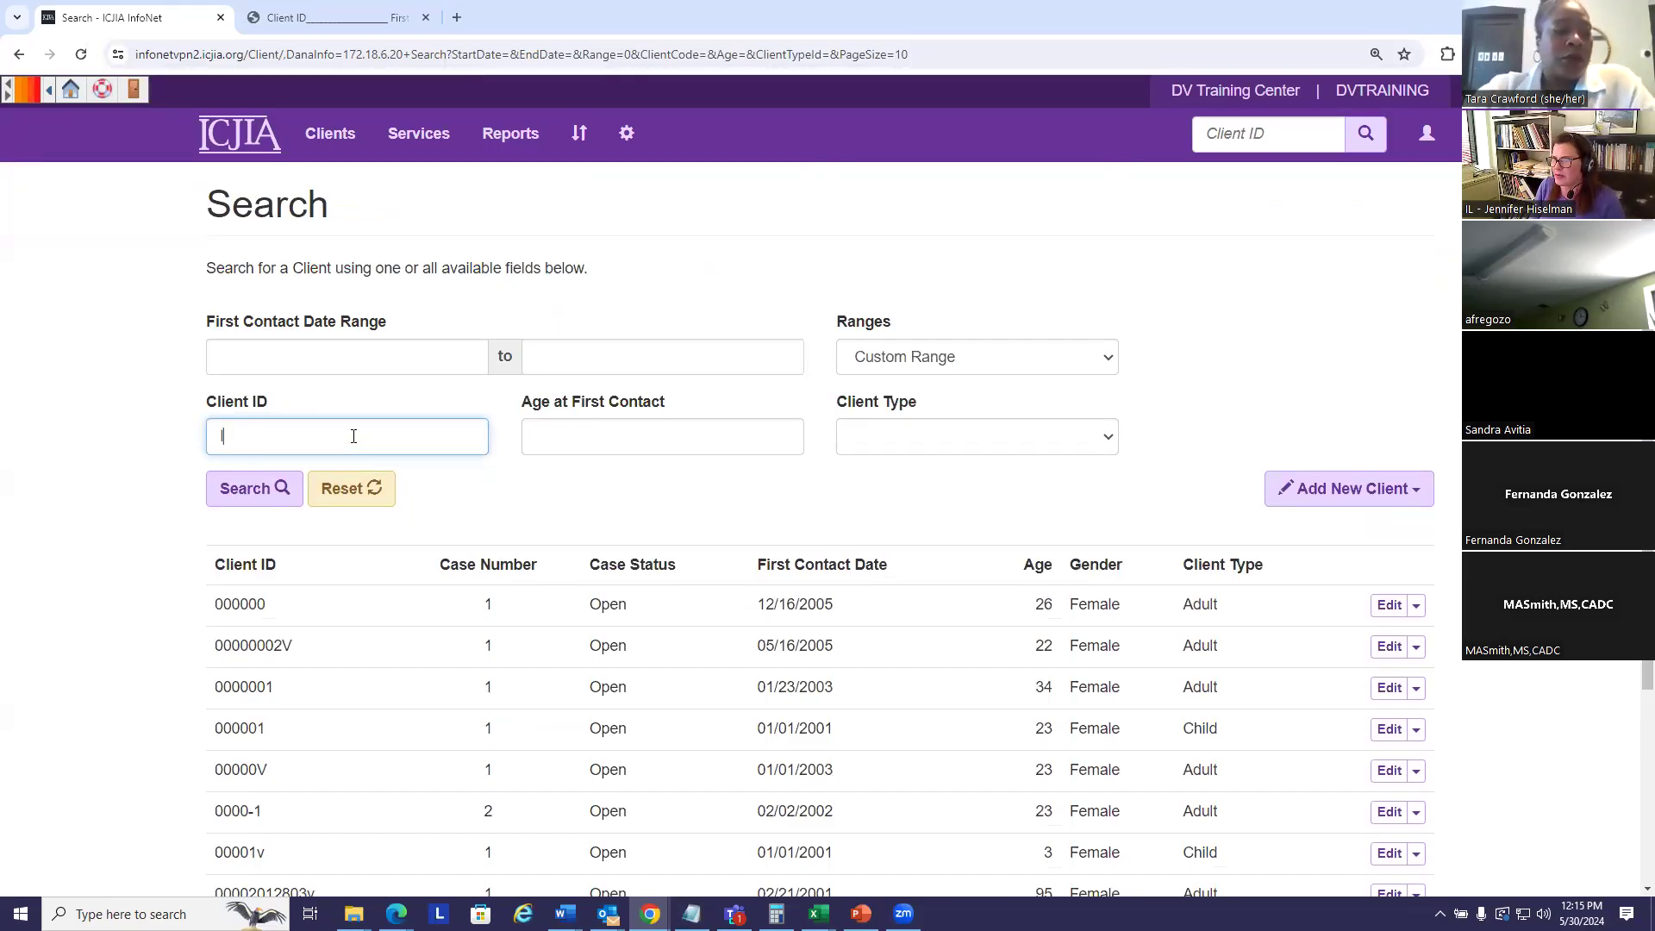
type("CJIA")
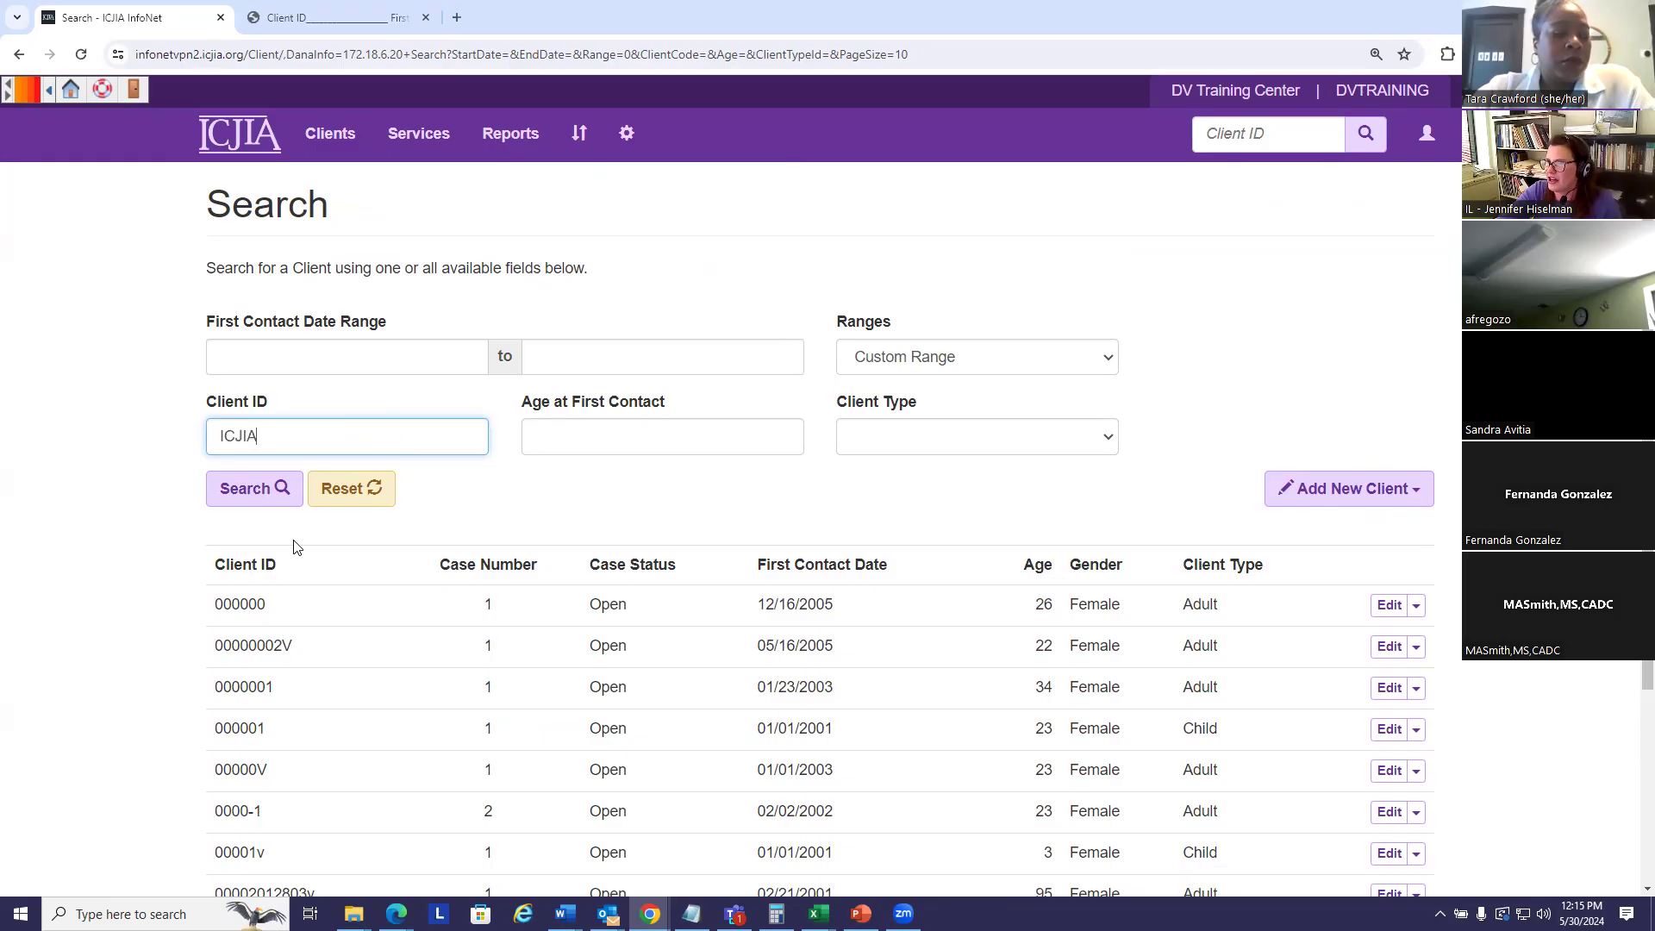
left_click(241, 505)
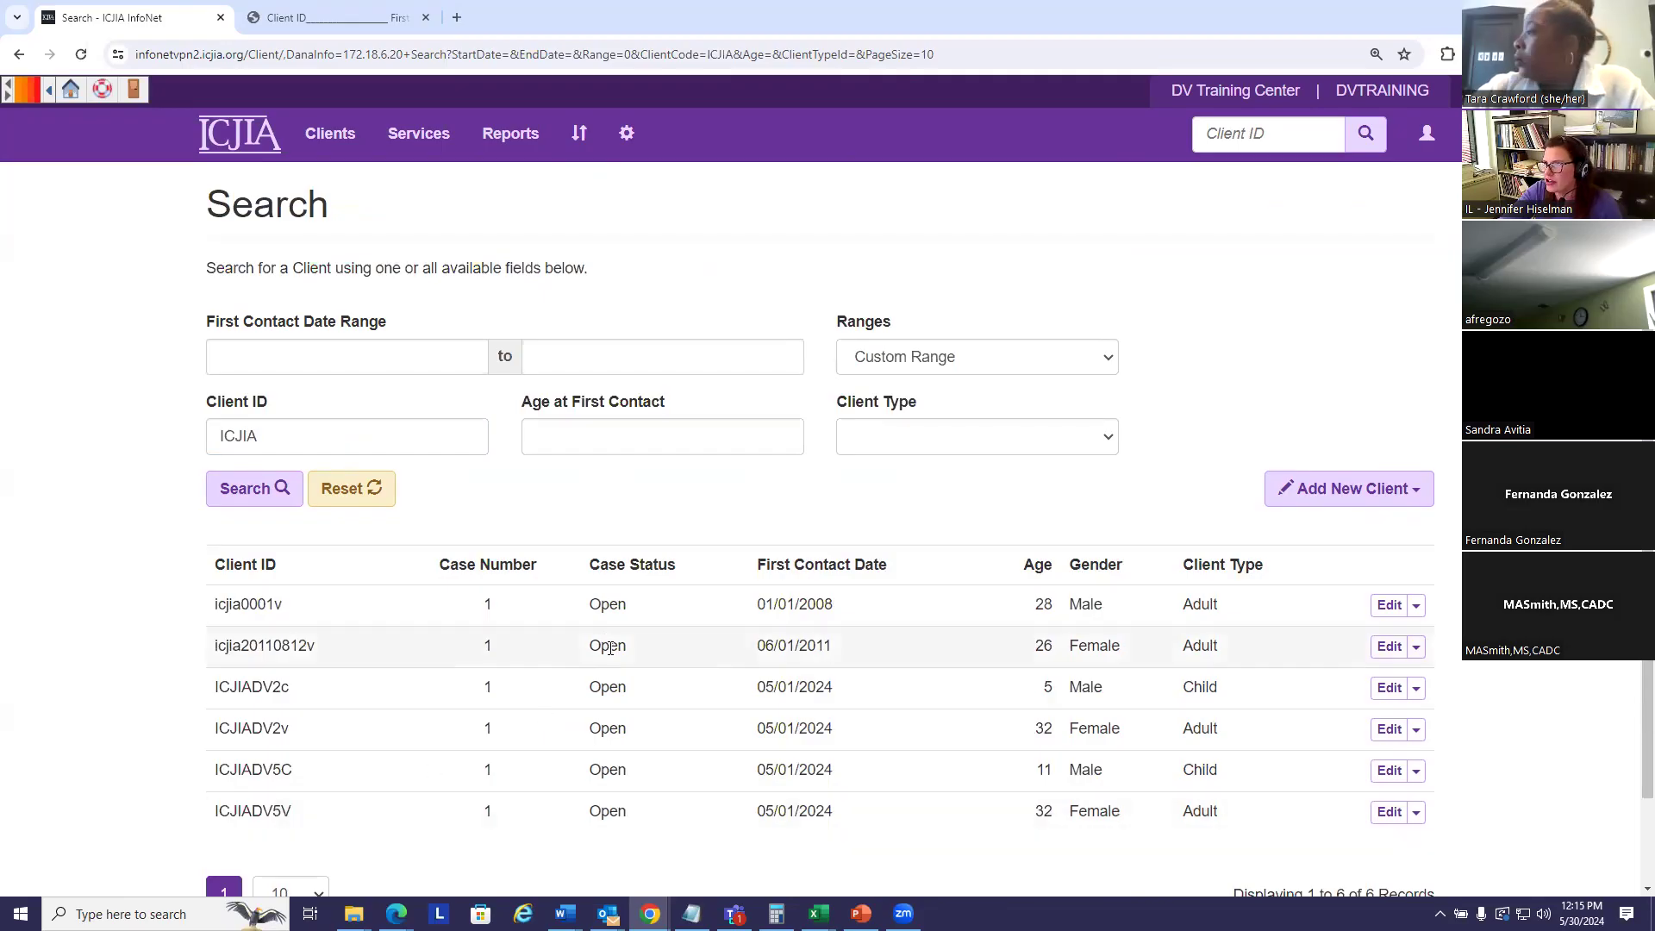
left_click(930, 440)
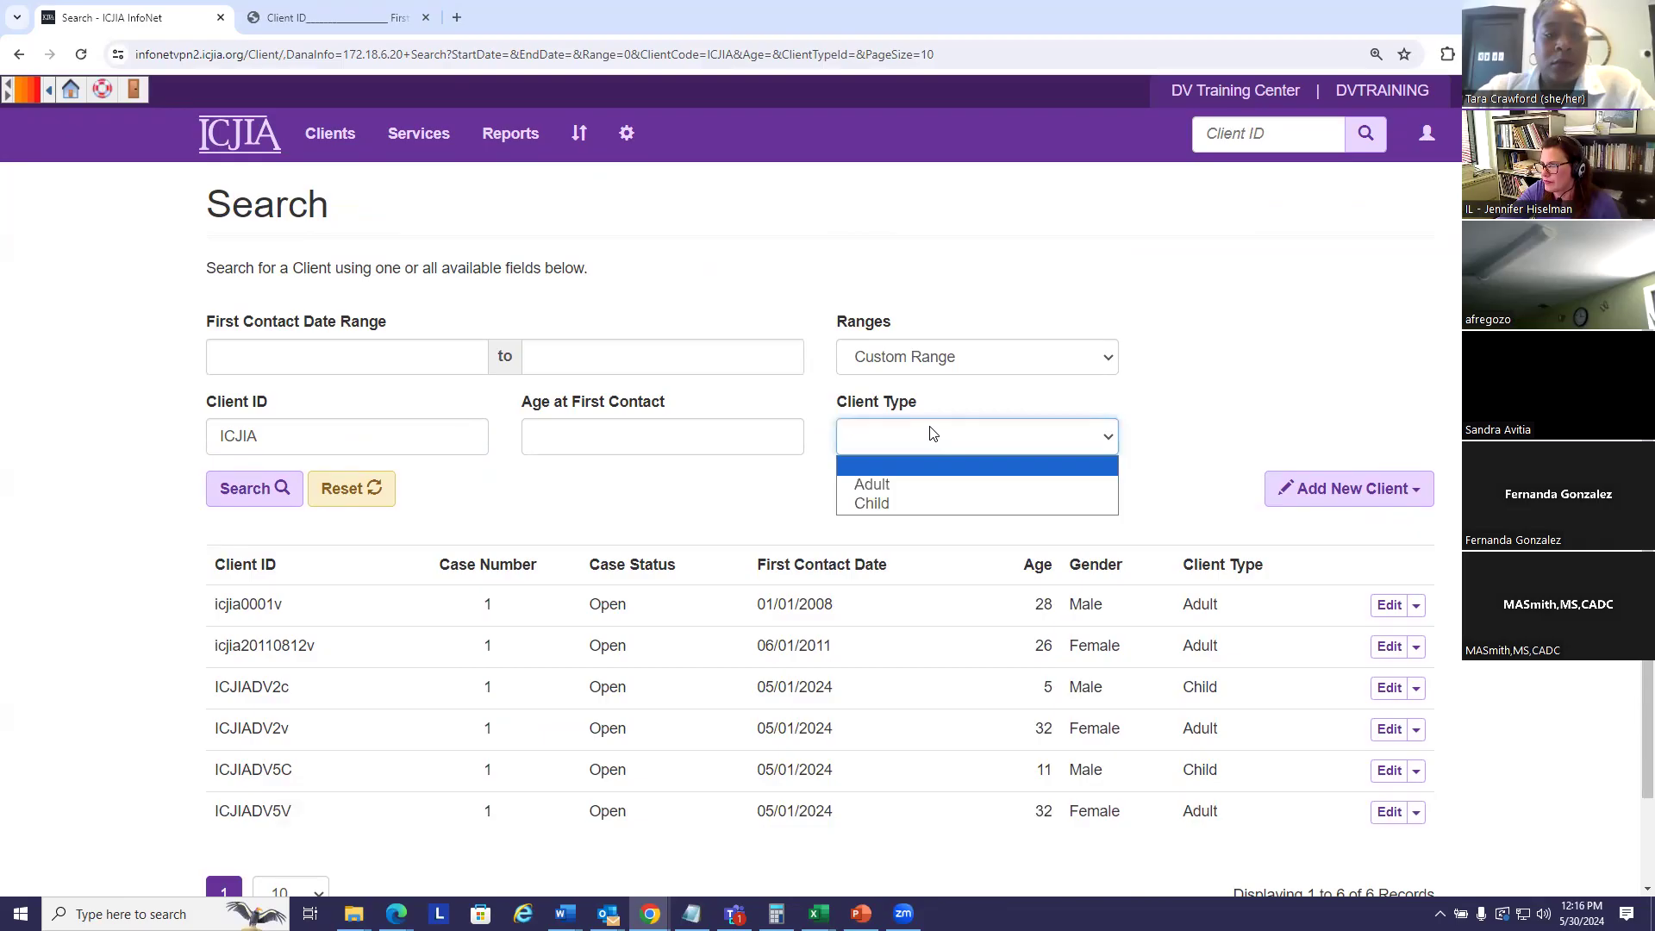
left_click(930, 433)
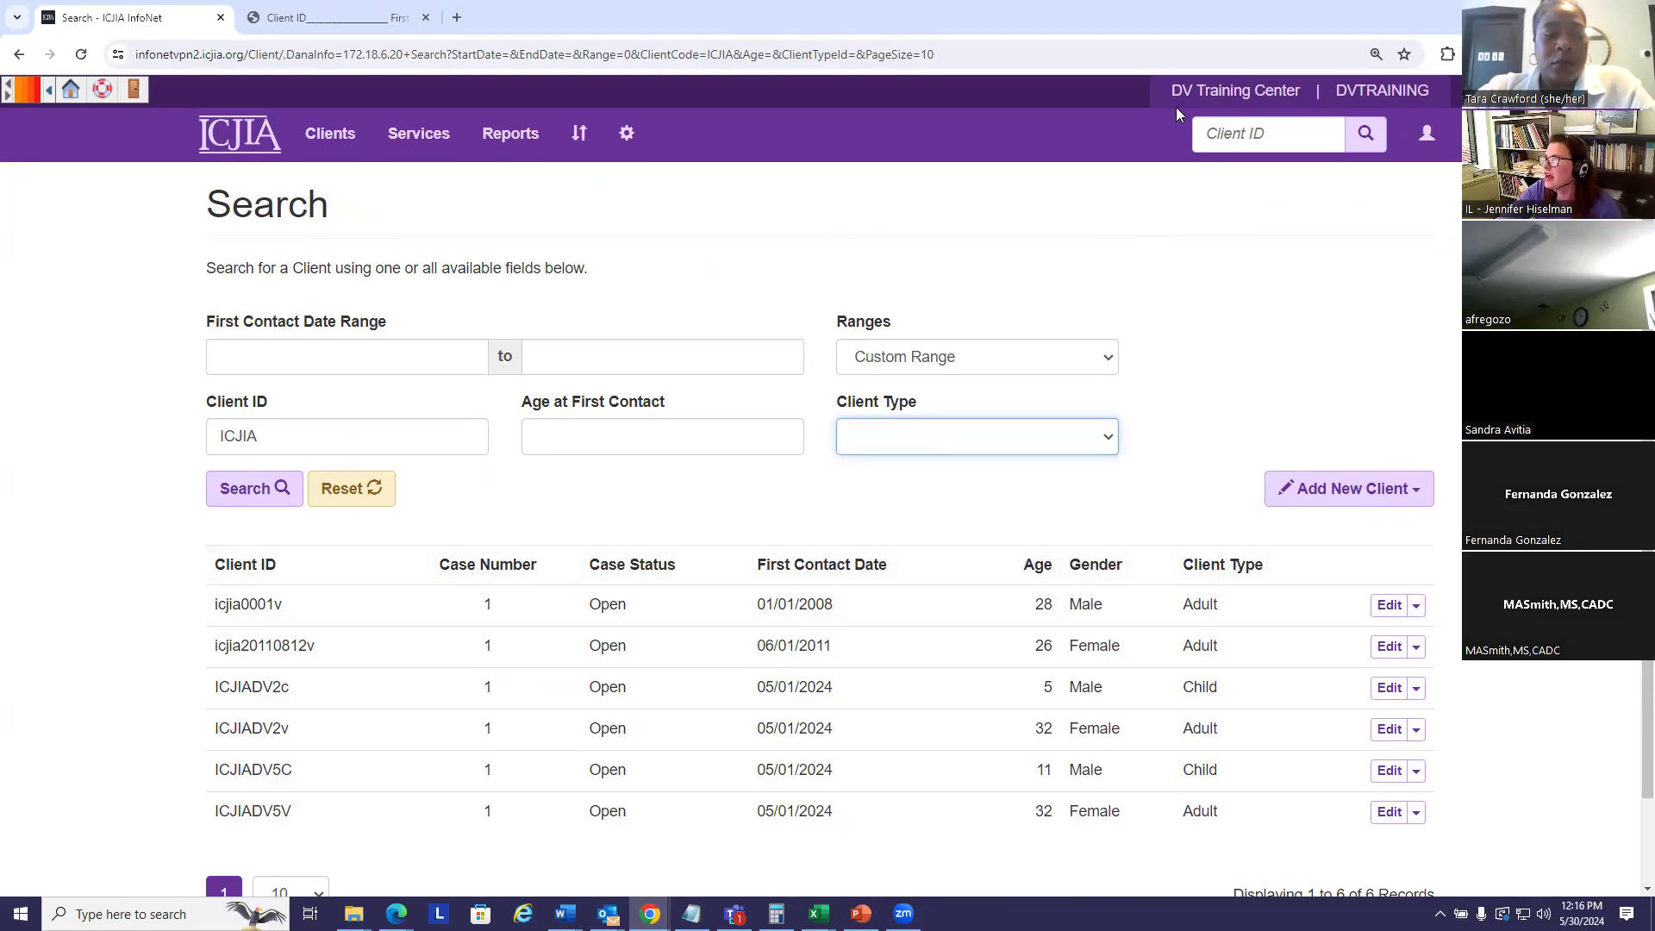
- Run the site-wide quick search for Client IDs containing Icjia and review the matching cases
left_click(1227, 125)
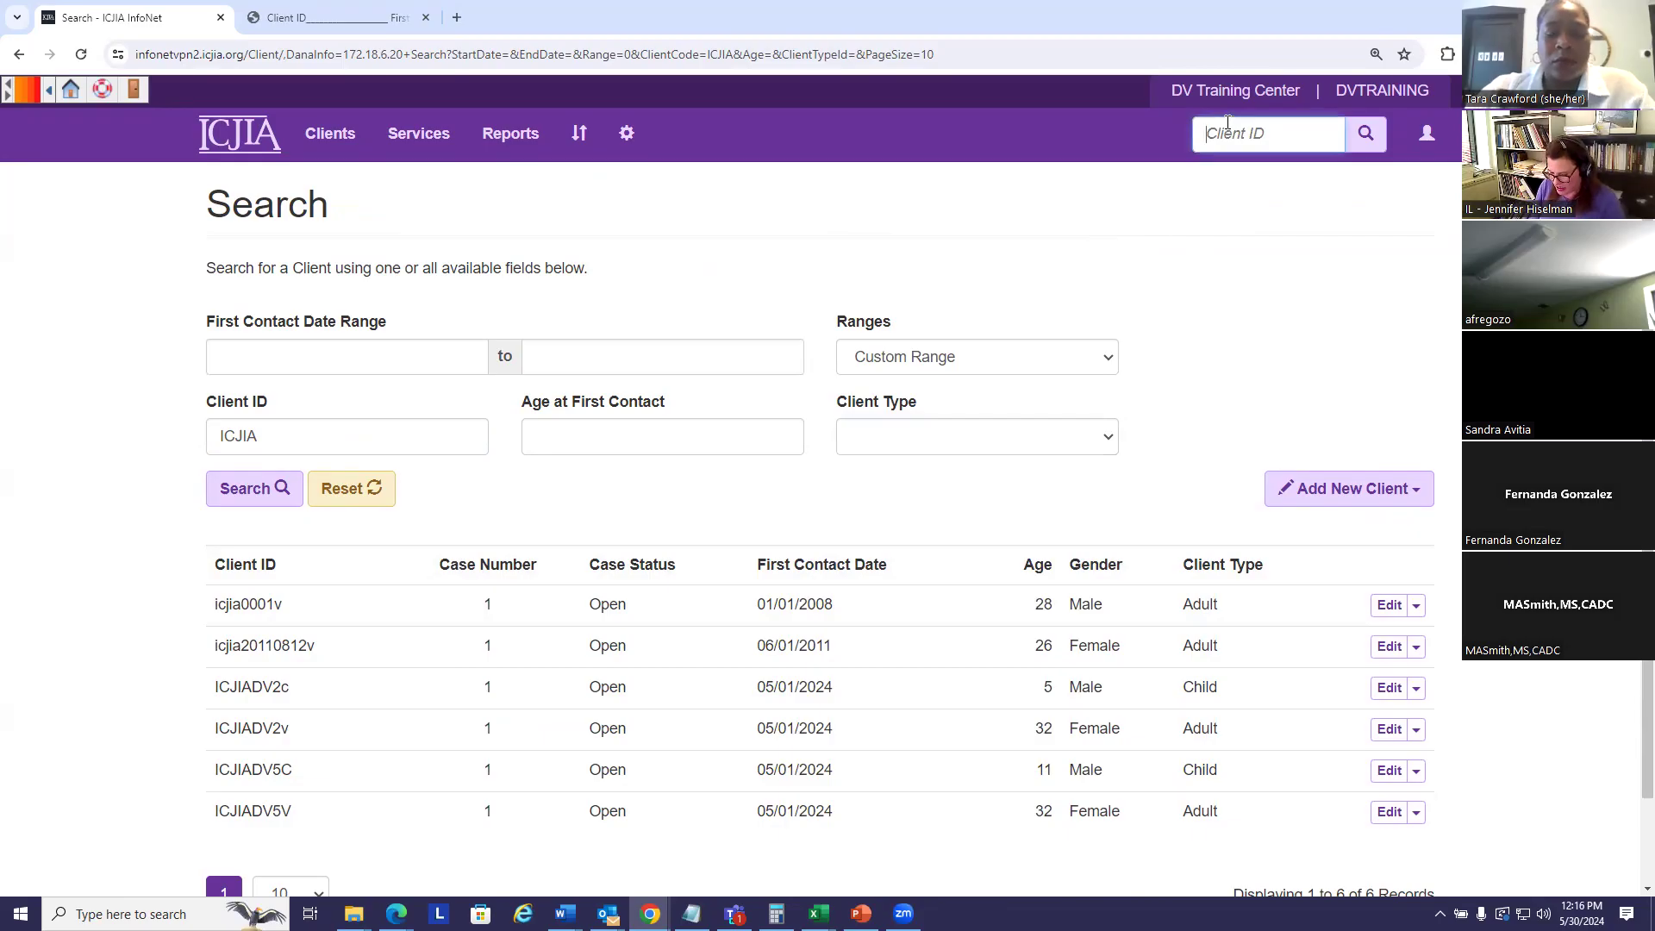
type("I")
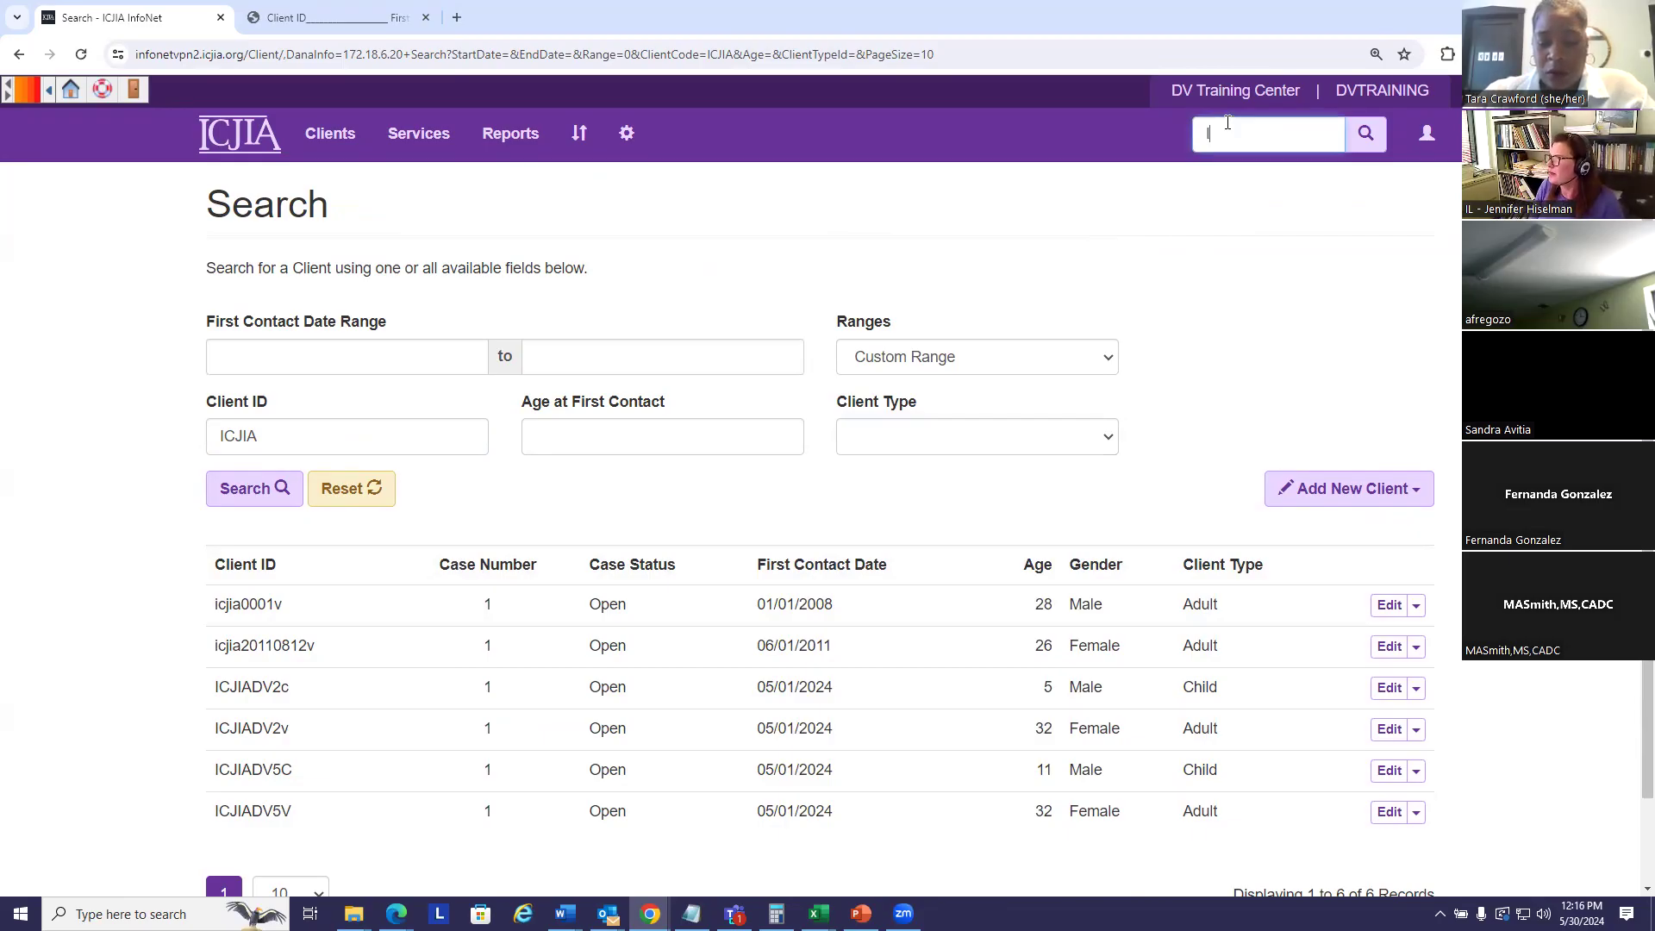
type("cjia")
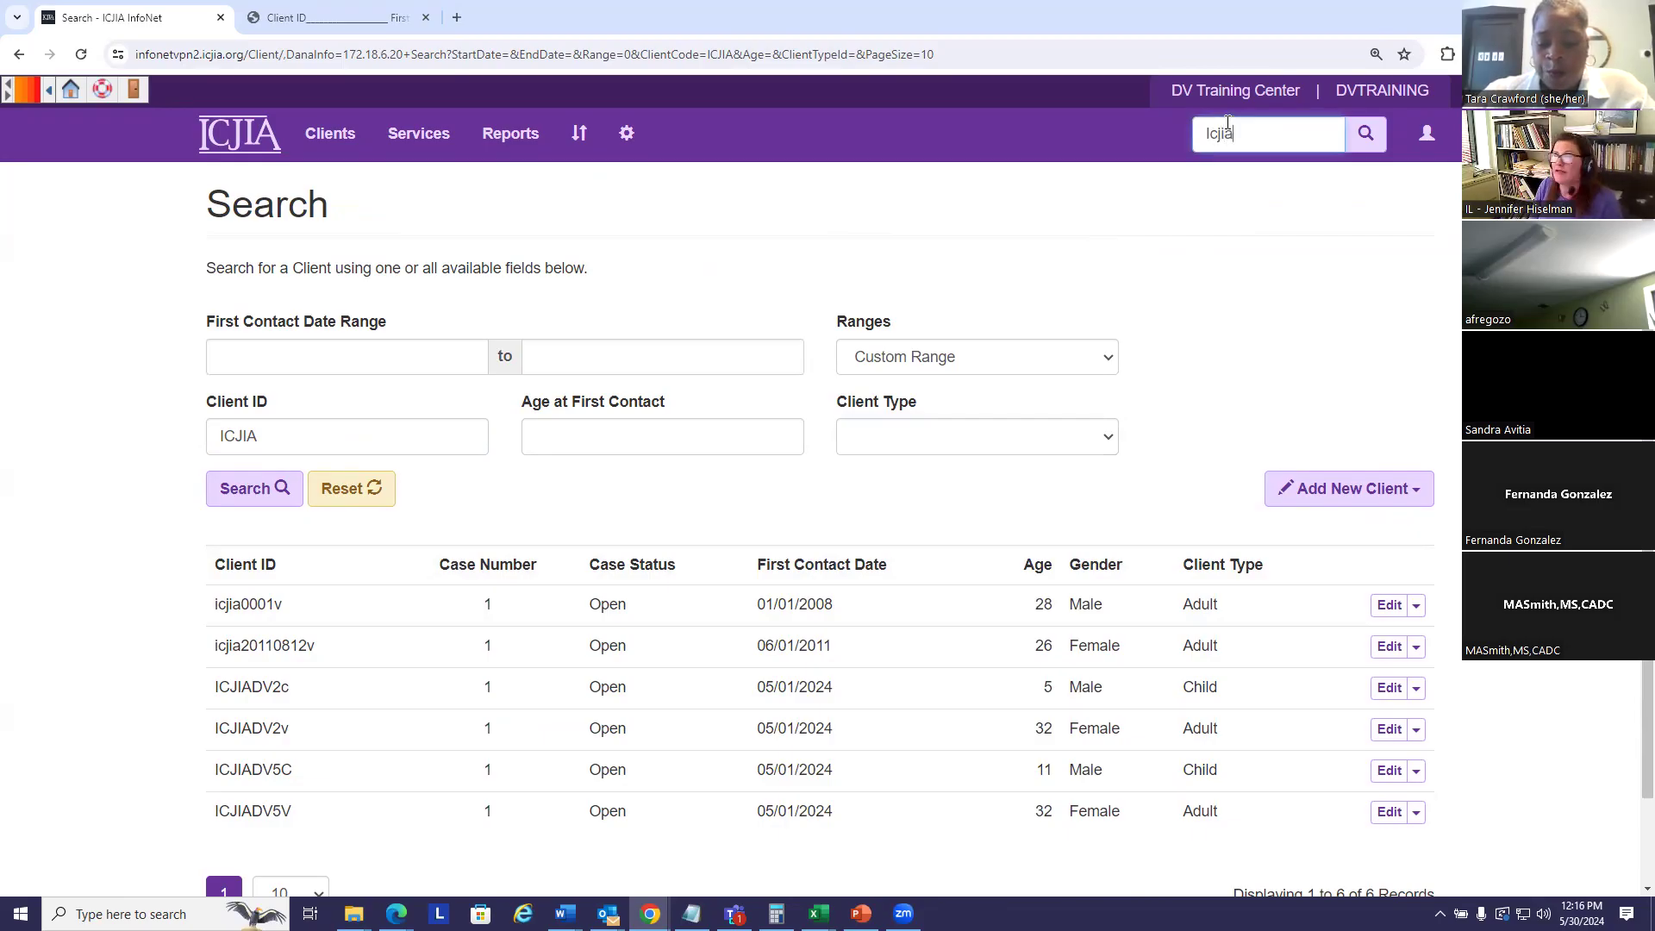
key("Return")
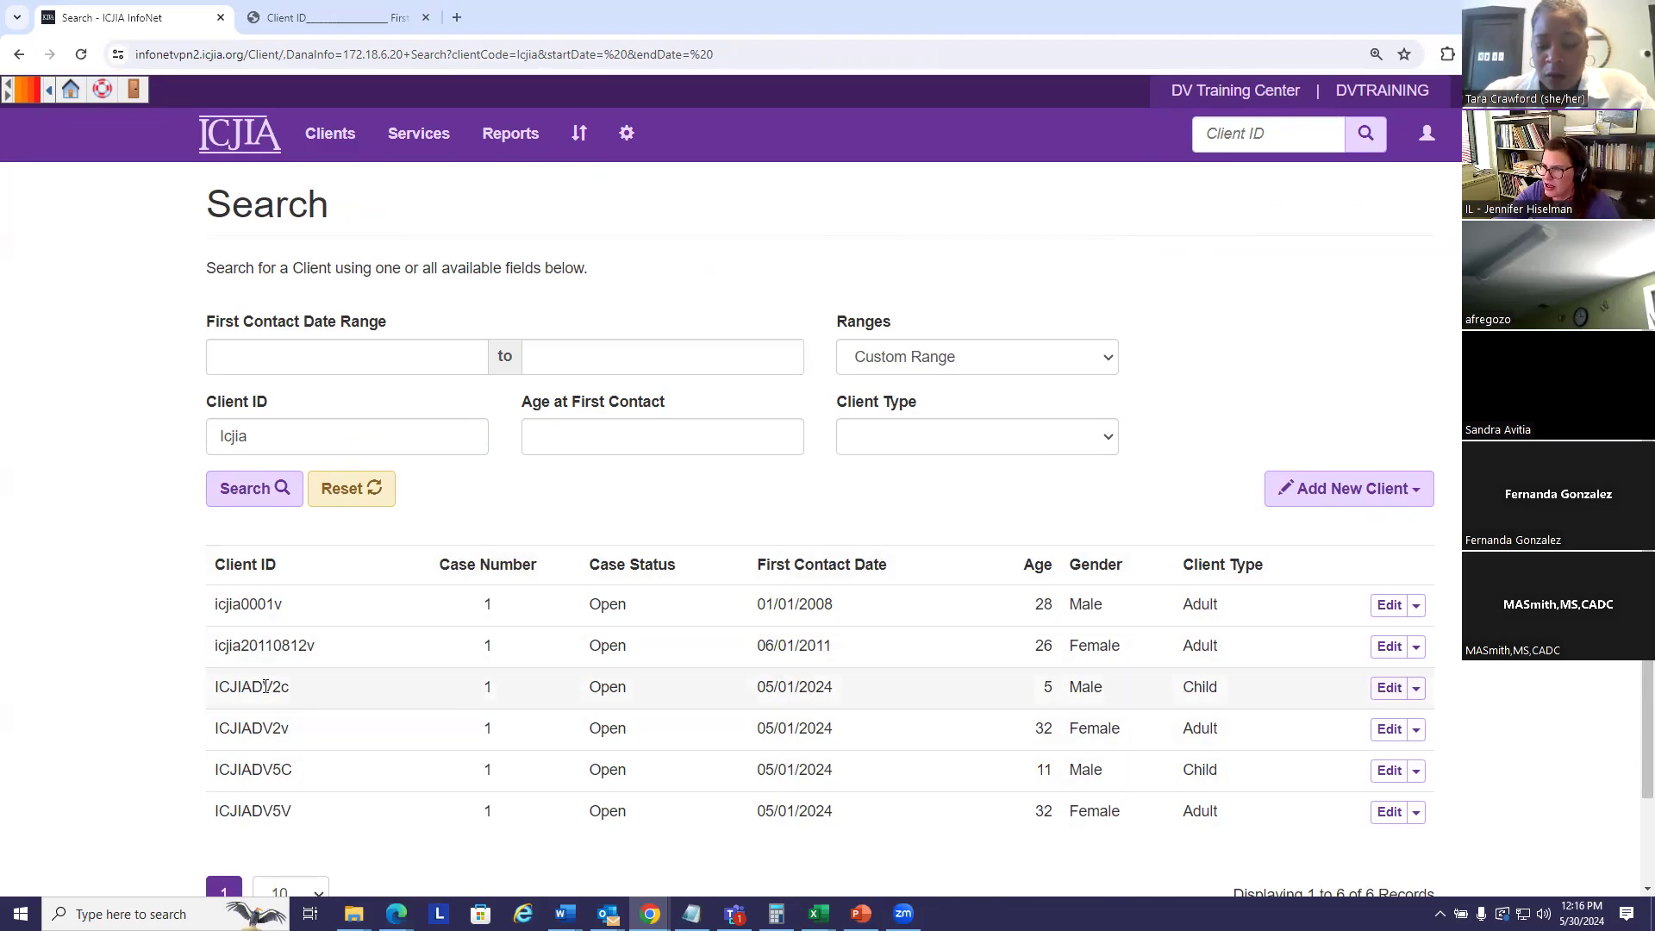
scroll(362, 677, "down", 2)
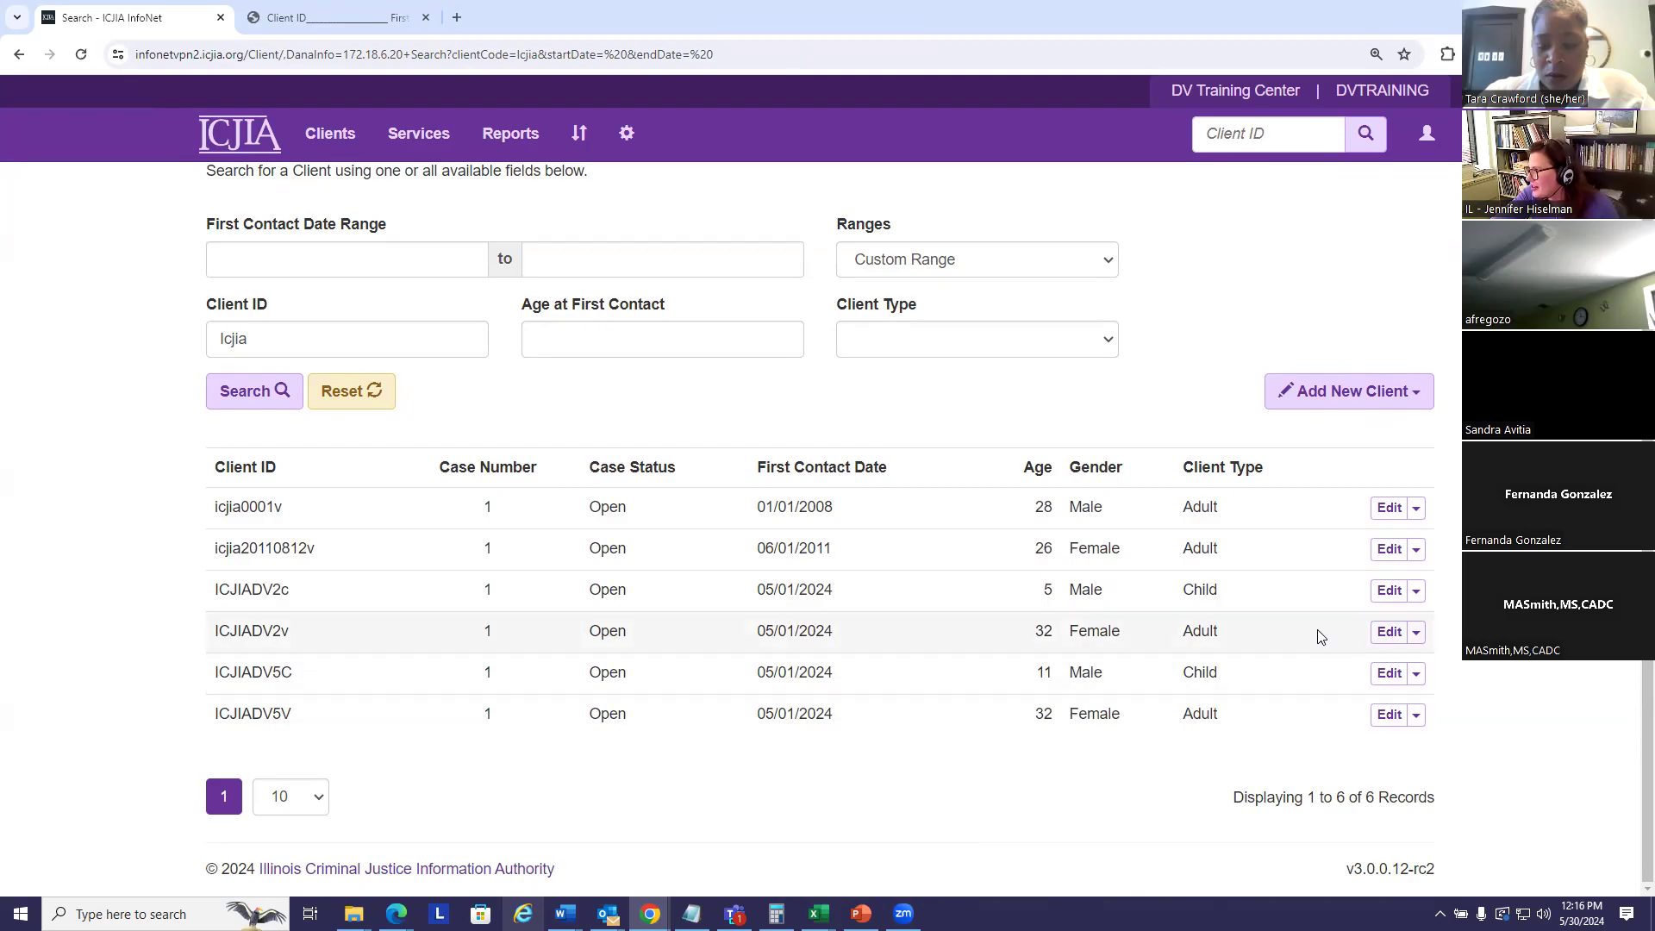
- Open the intake of the first listed 32-year-old female adult client and check its Client ID
left_click(1388, 634)
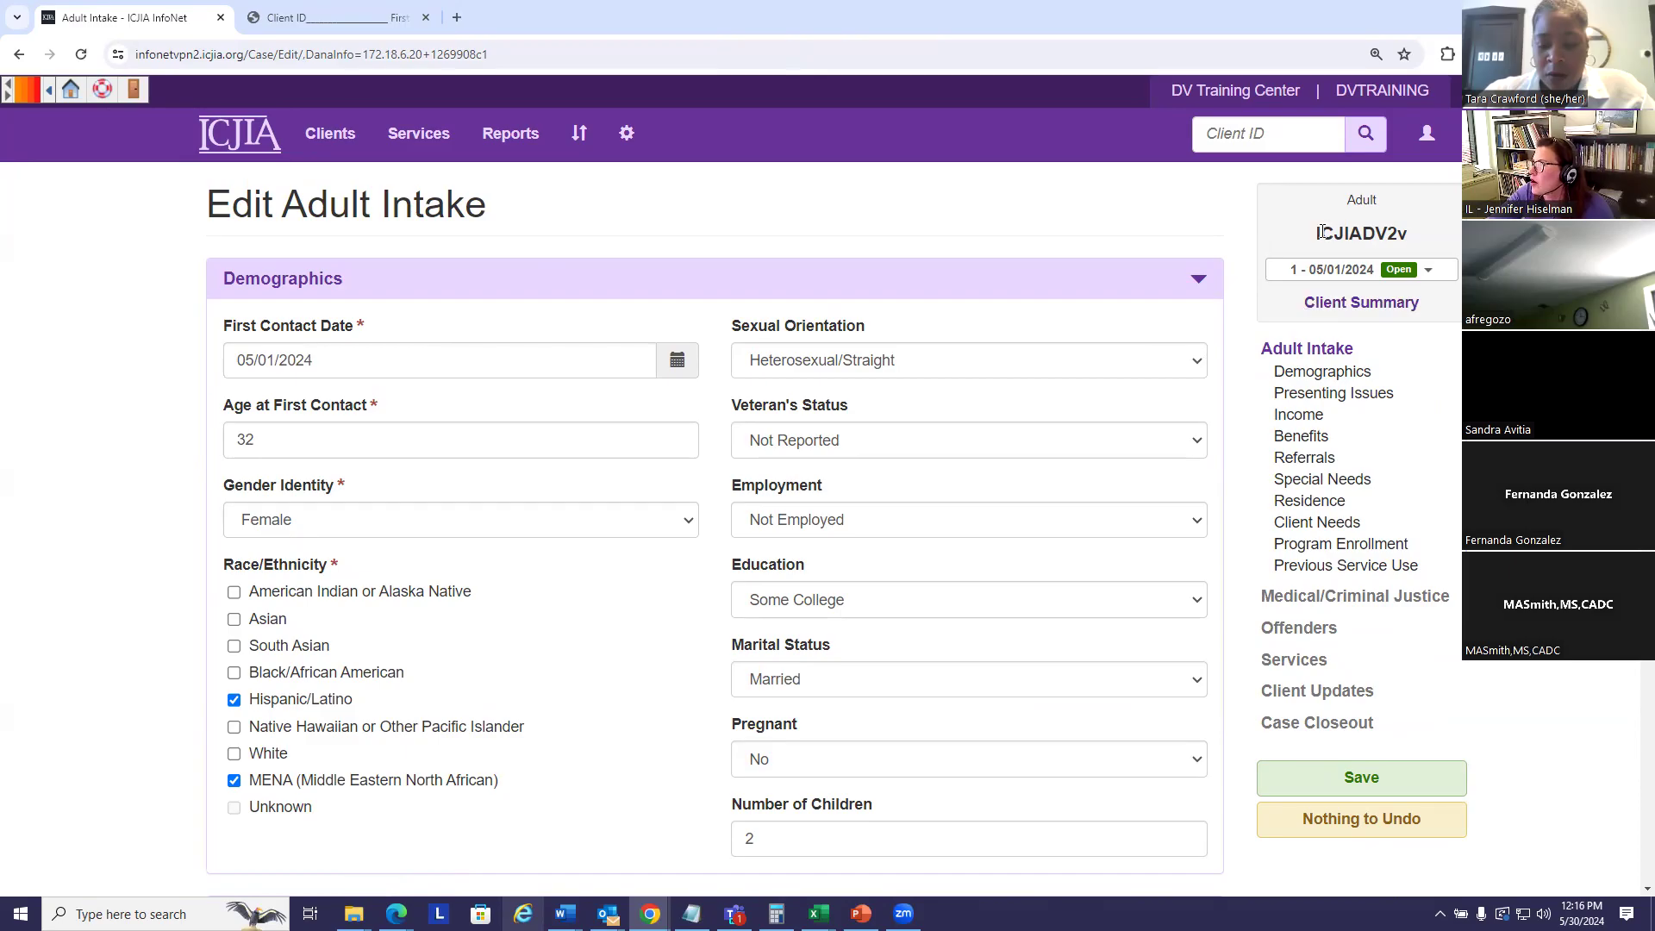
left_click_drag(1322, 232, 1414, 238)
left_click(1414, 239)
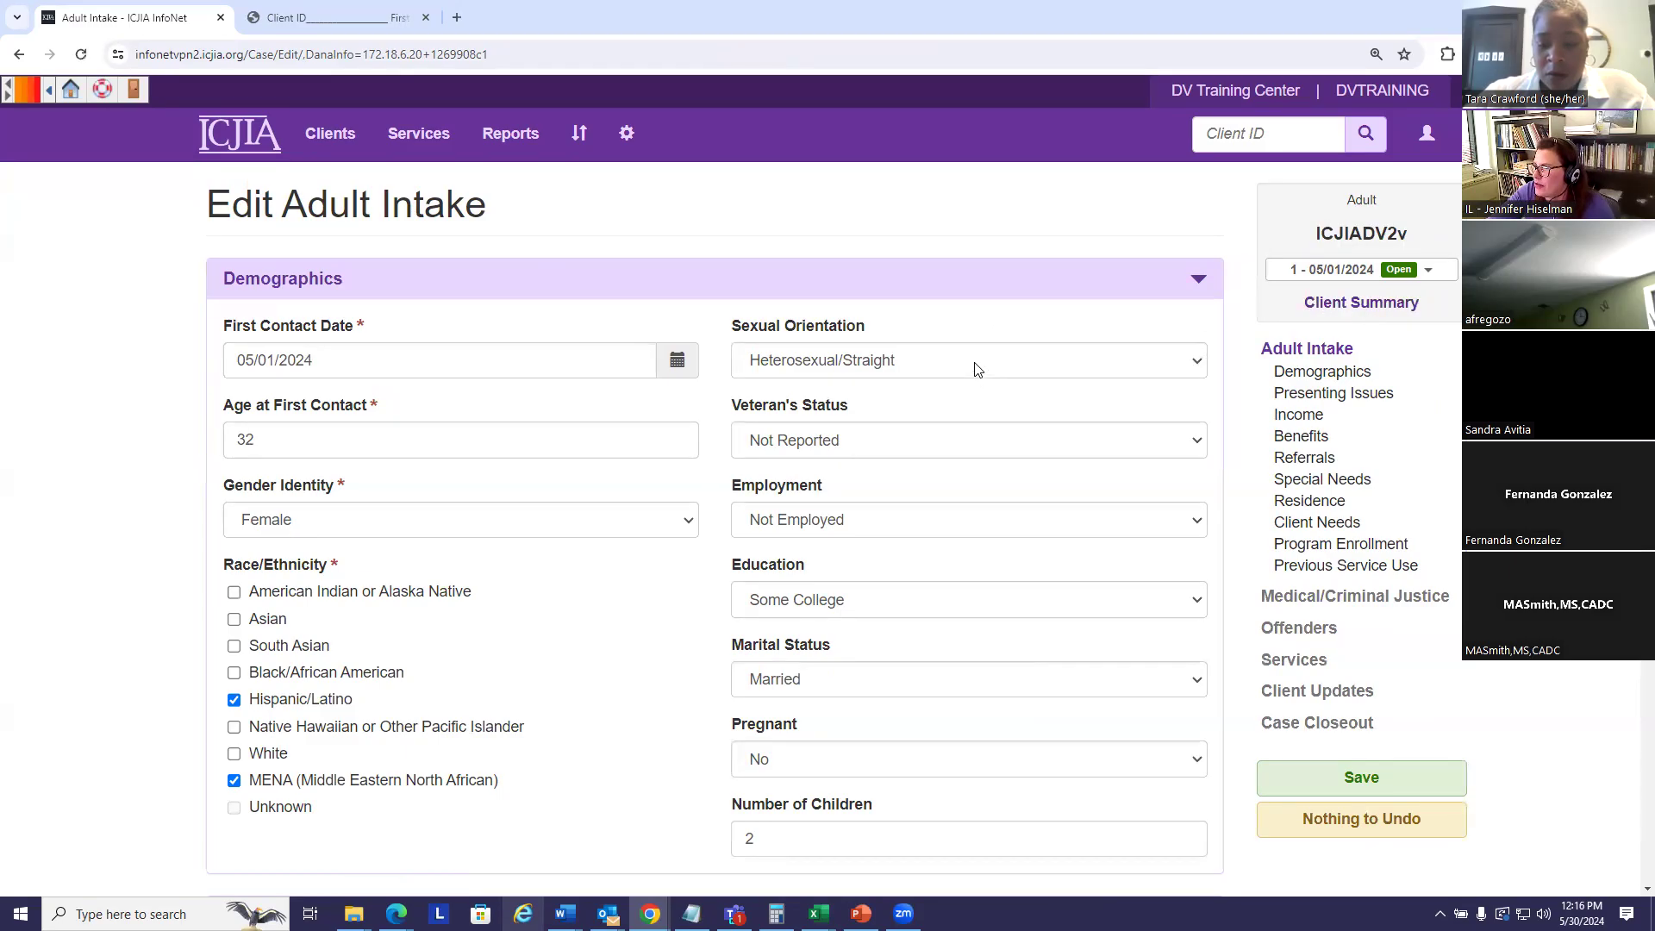
- In the Client Summary, insert a 4 before the final letter of the Client ID and save the confirmed change
left_click(1366, 303)
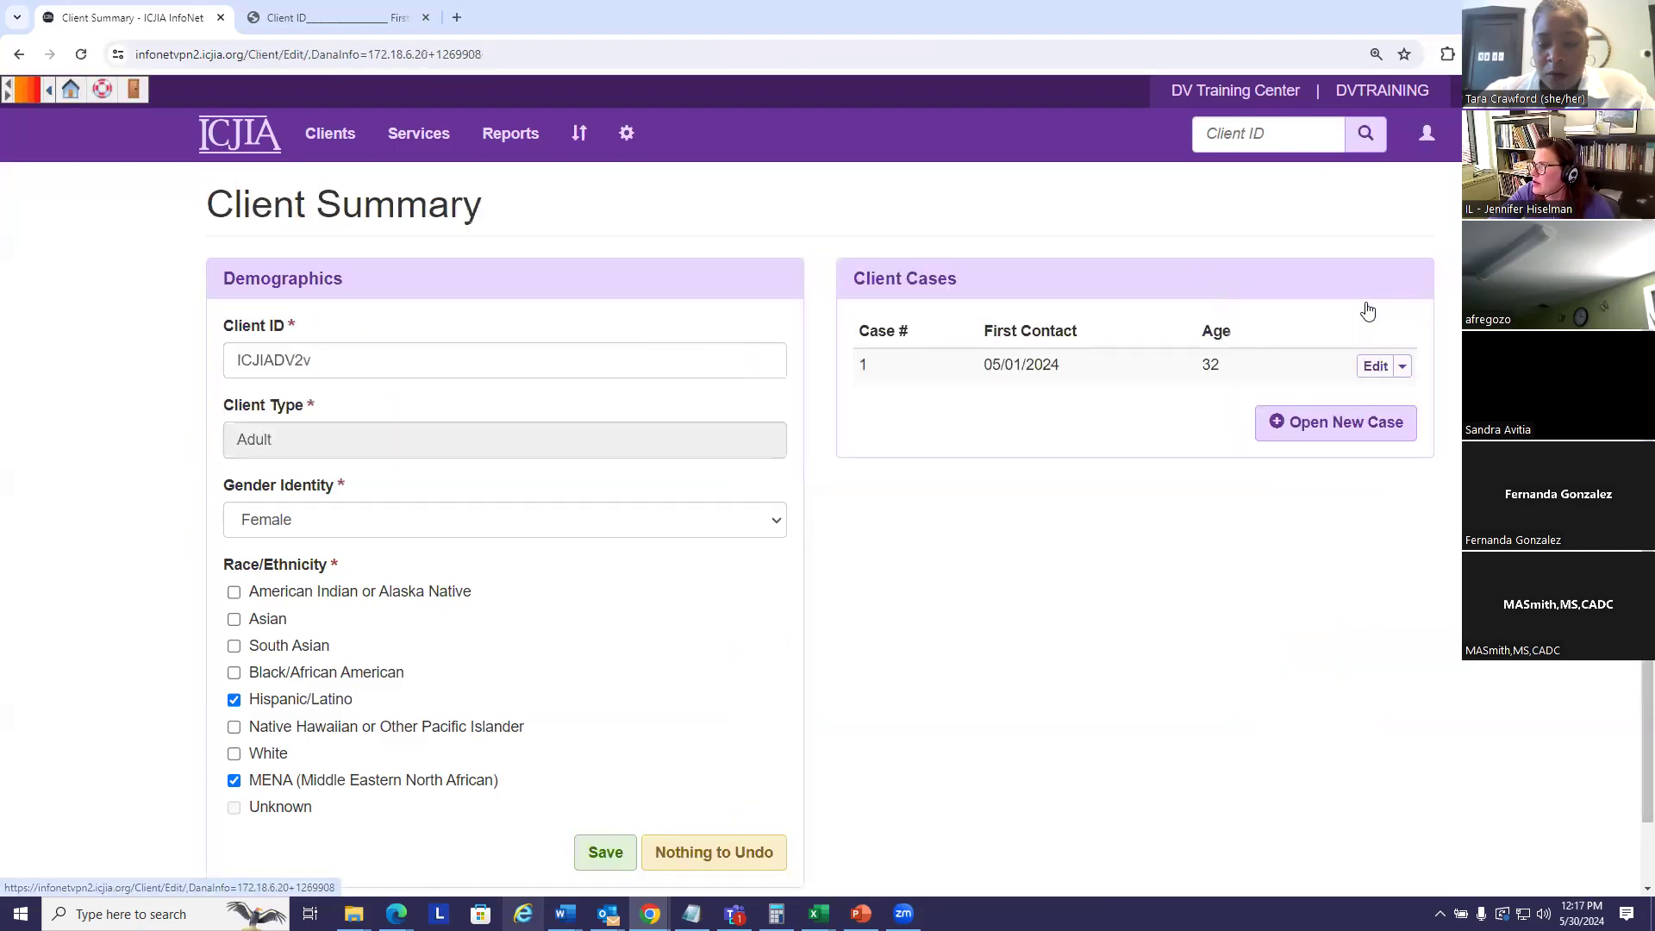
left_click(307, 361)
type("4")
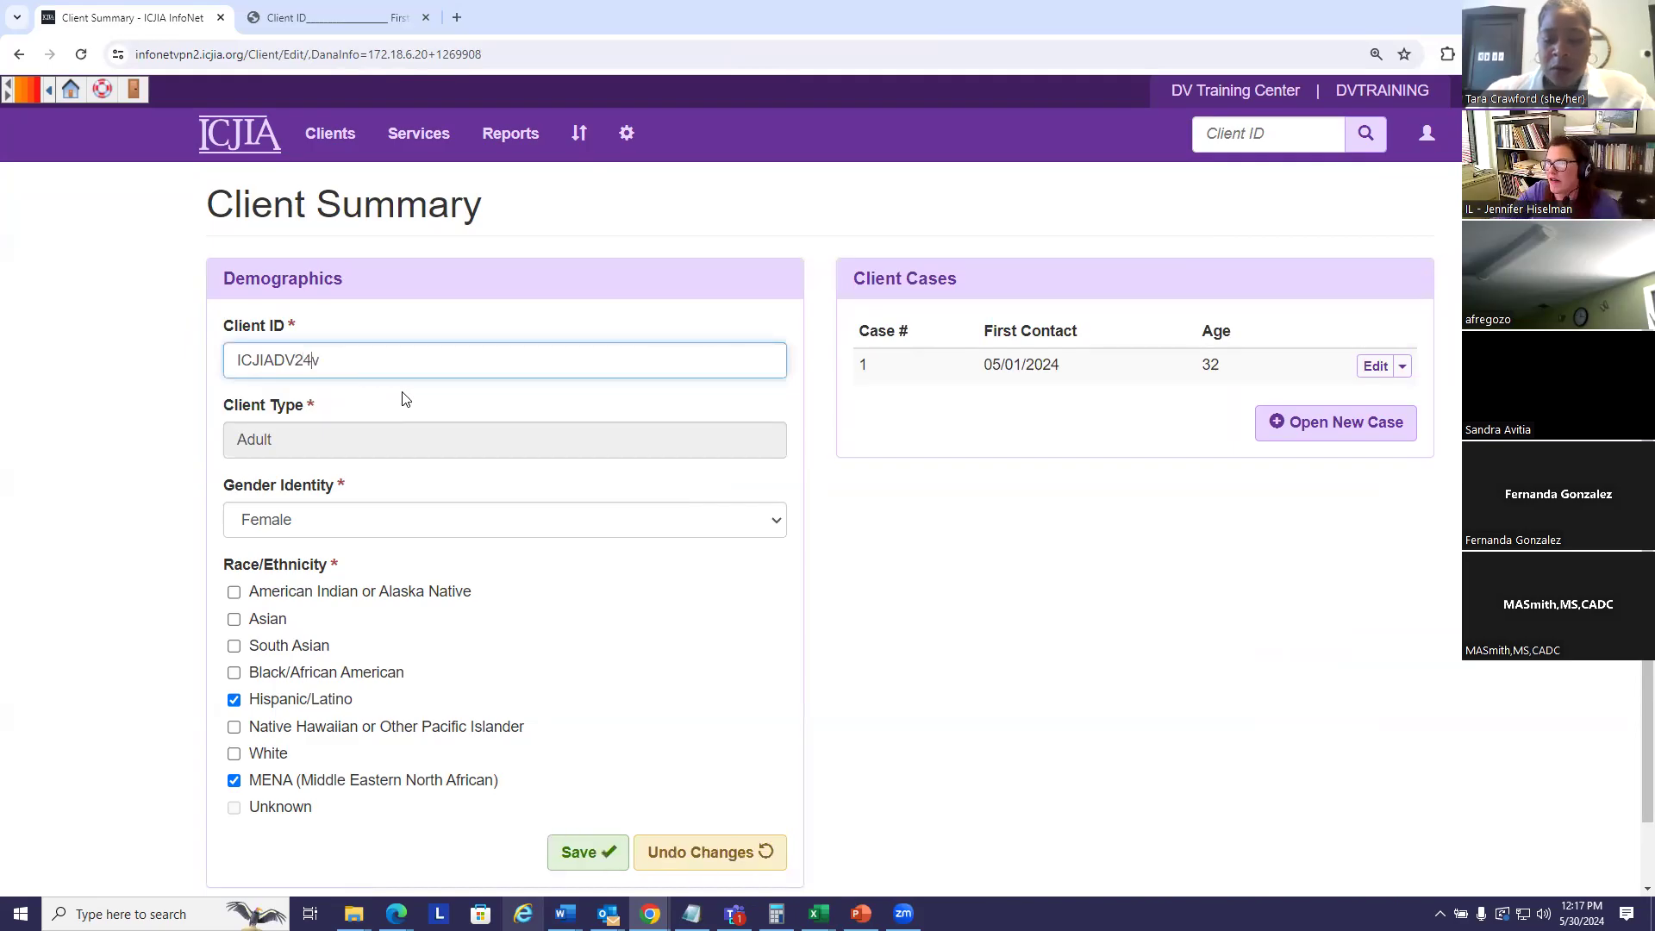
left_click(582, 865)
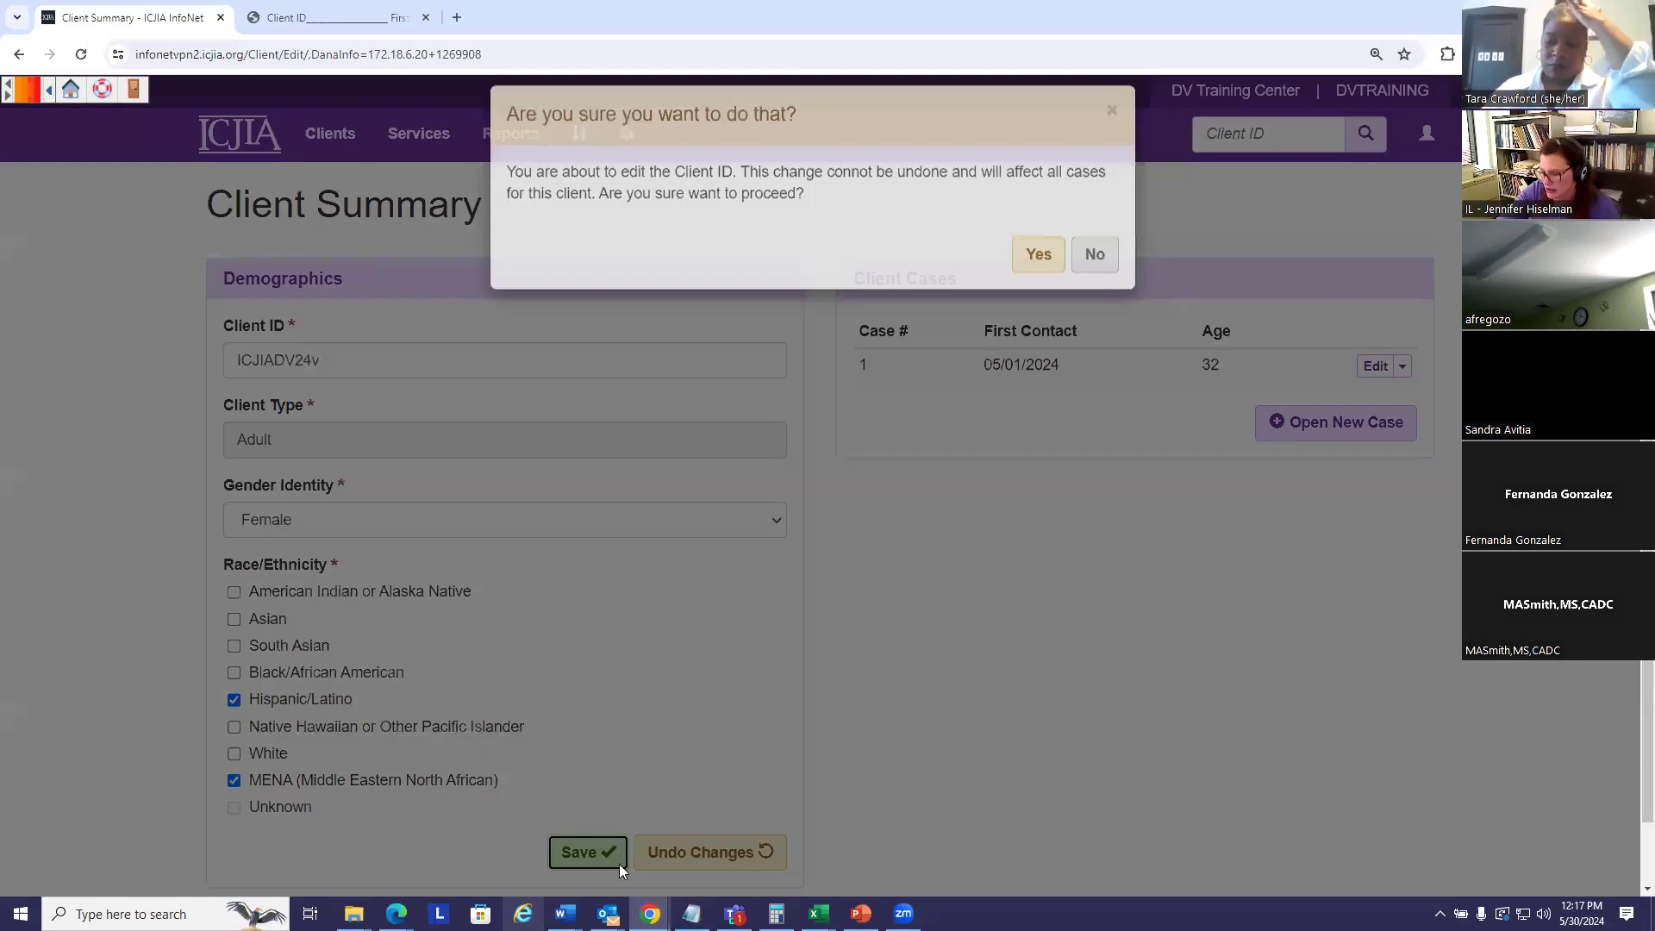
left_click(1038, 281)
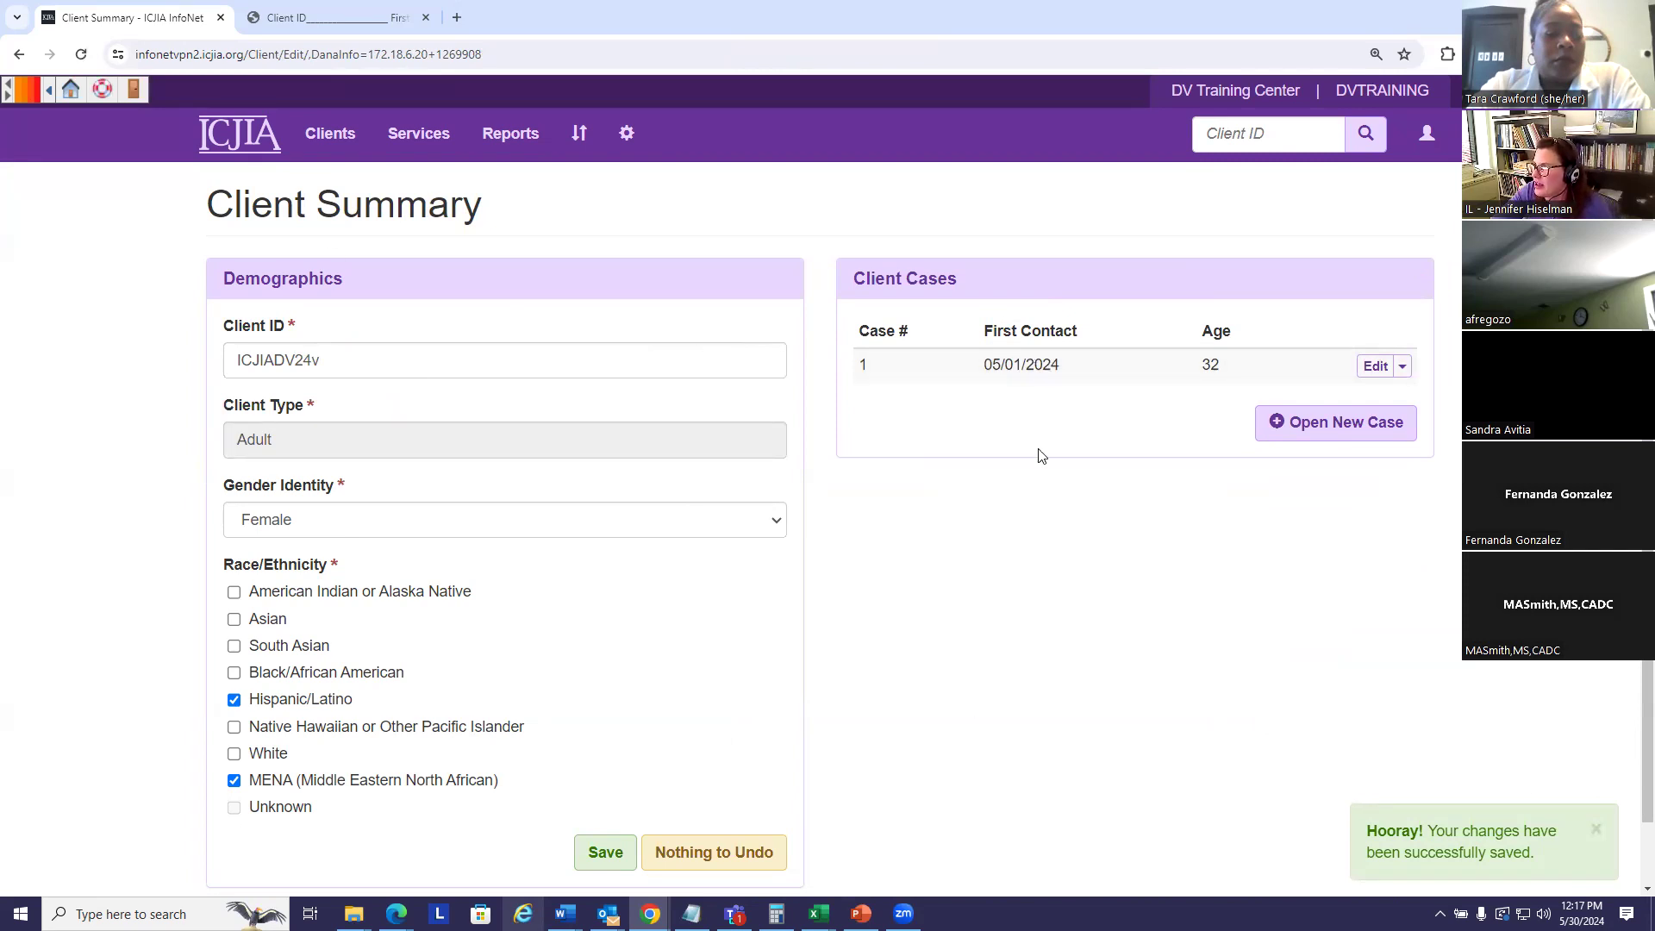
- Reopen case 1 from the Client Summary and check the Client ID shown on the adult intake
left_click(1386, 367)
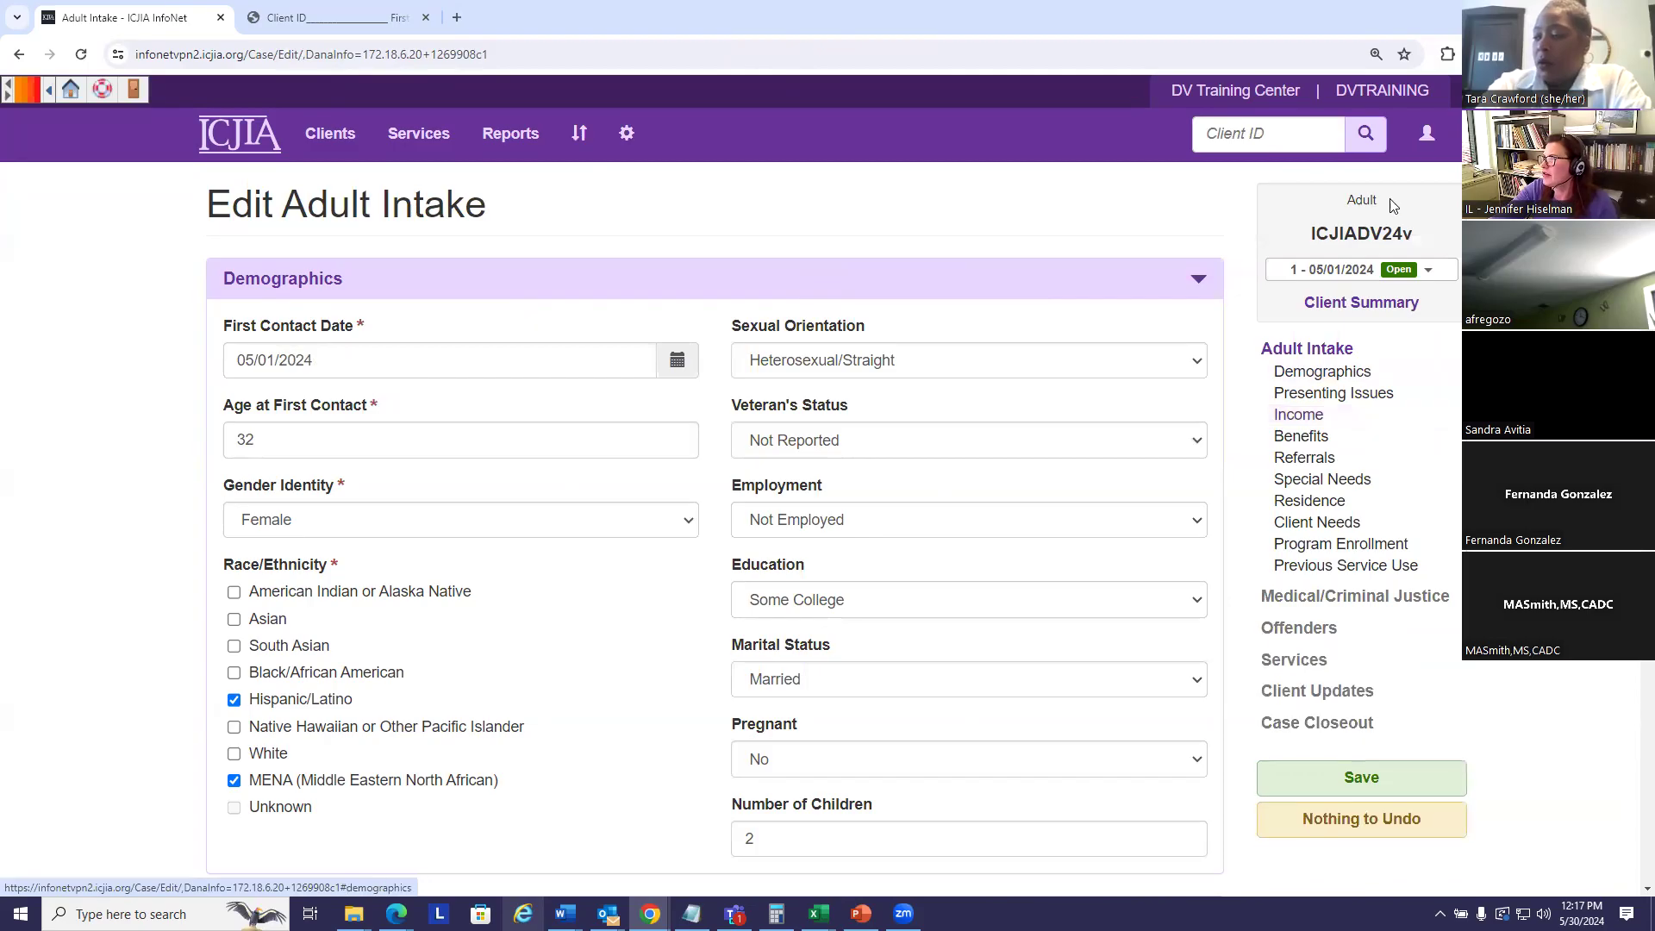
double_click(1362, 234)
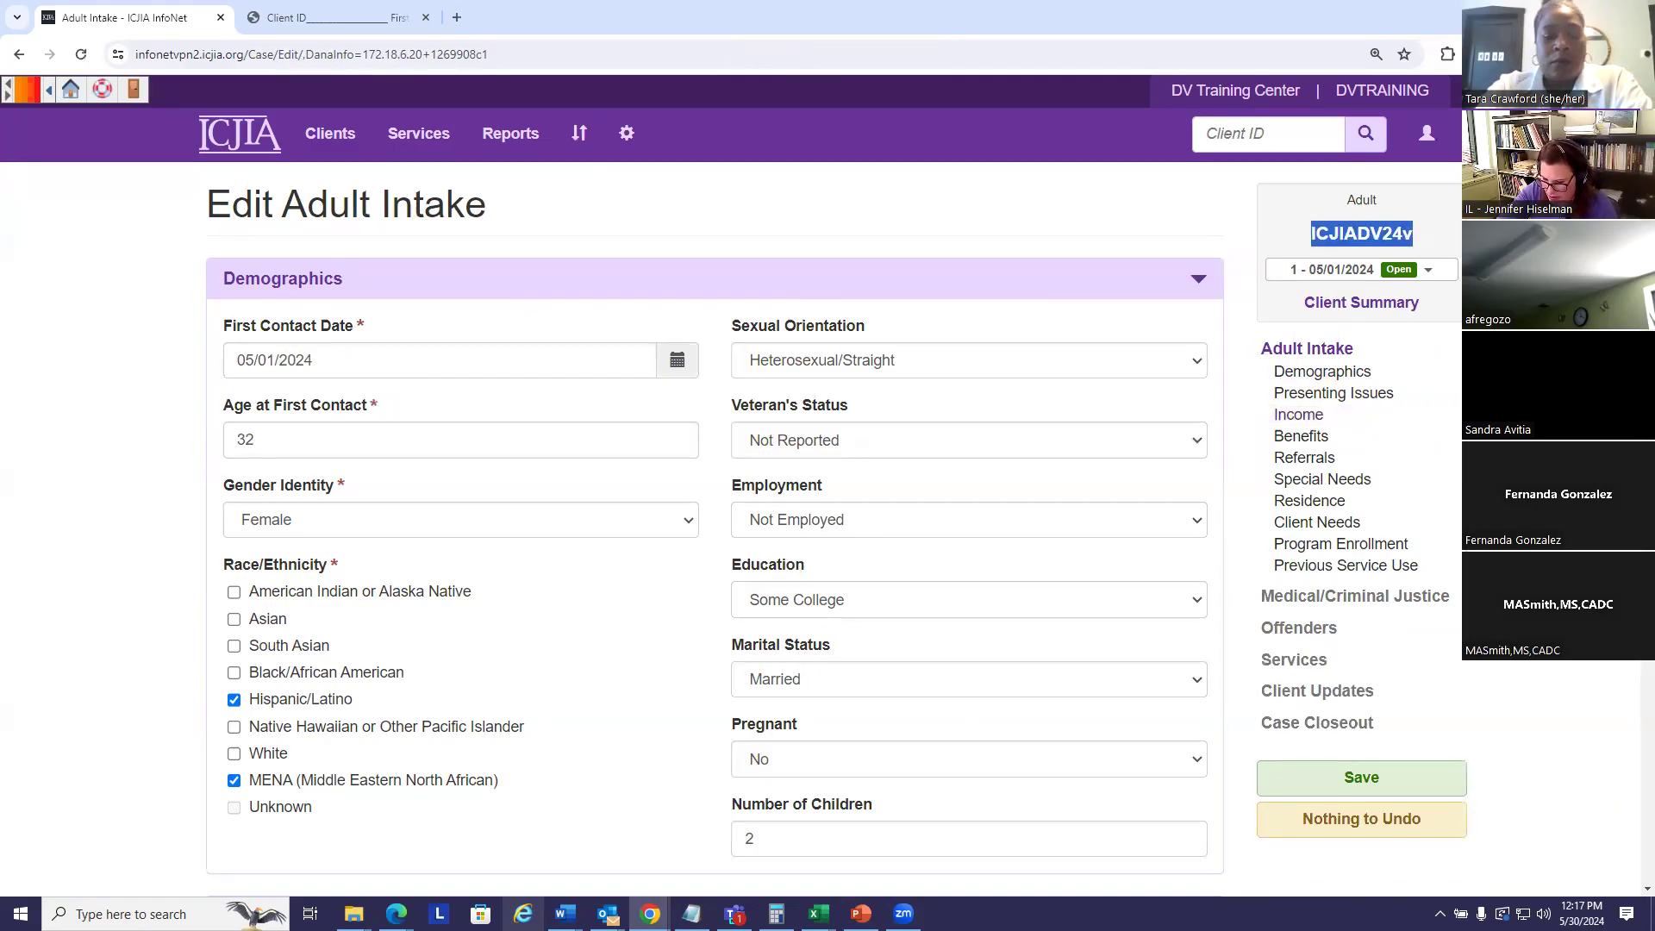
left_click(1322, 371)
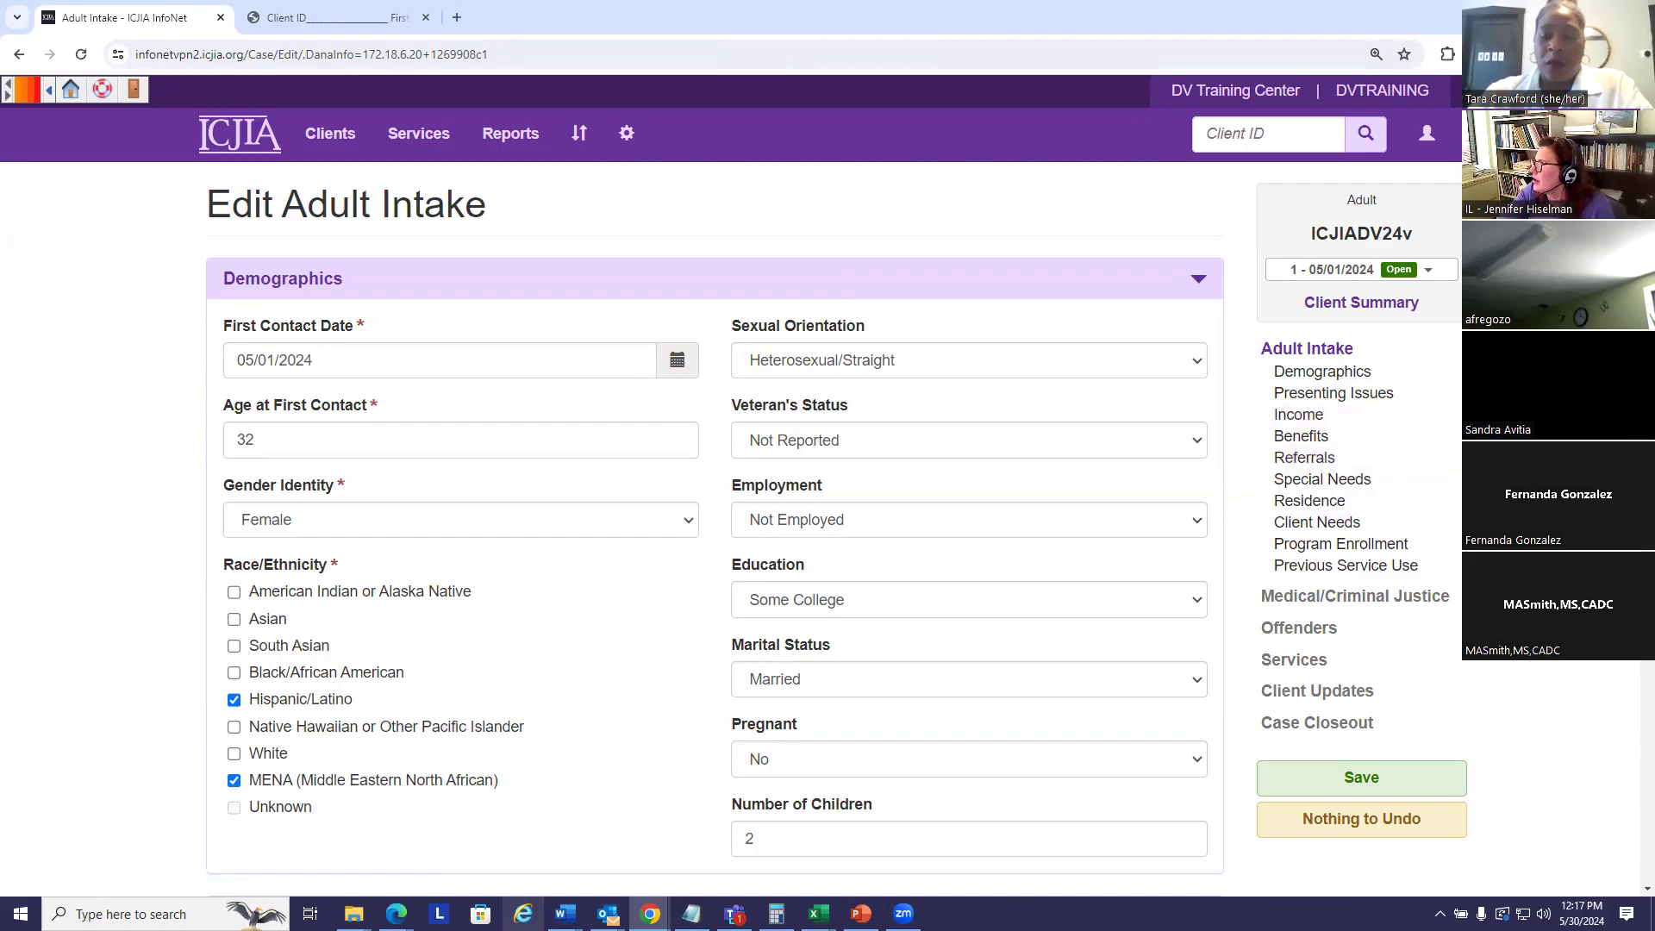
- Review the adult intake from Demographics through the Client Needs sections, checking which needs are marked
scroll(1156, 406, "down", 1)
scroll(715, 528, "down", 20)
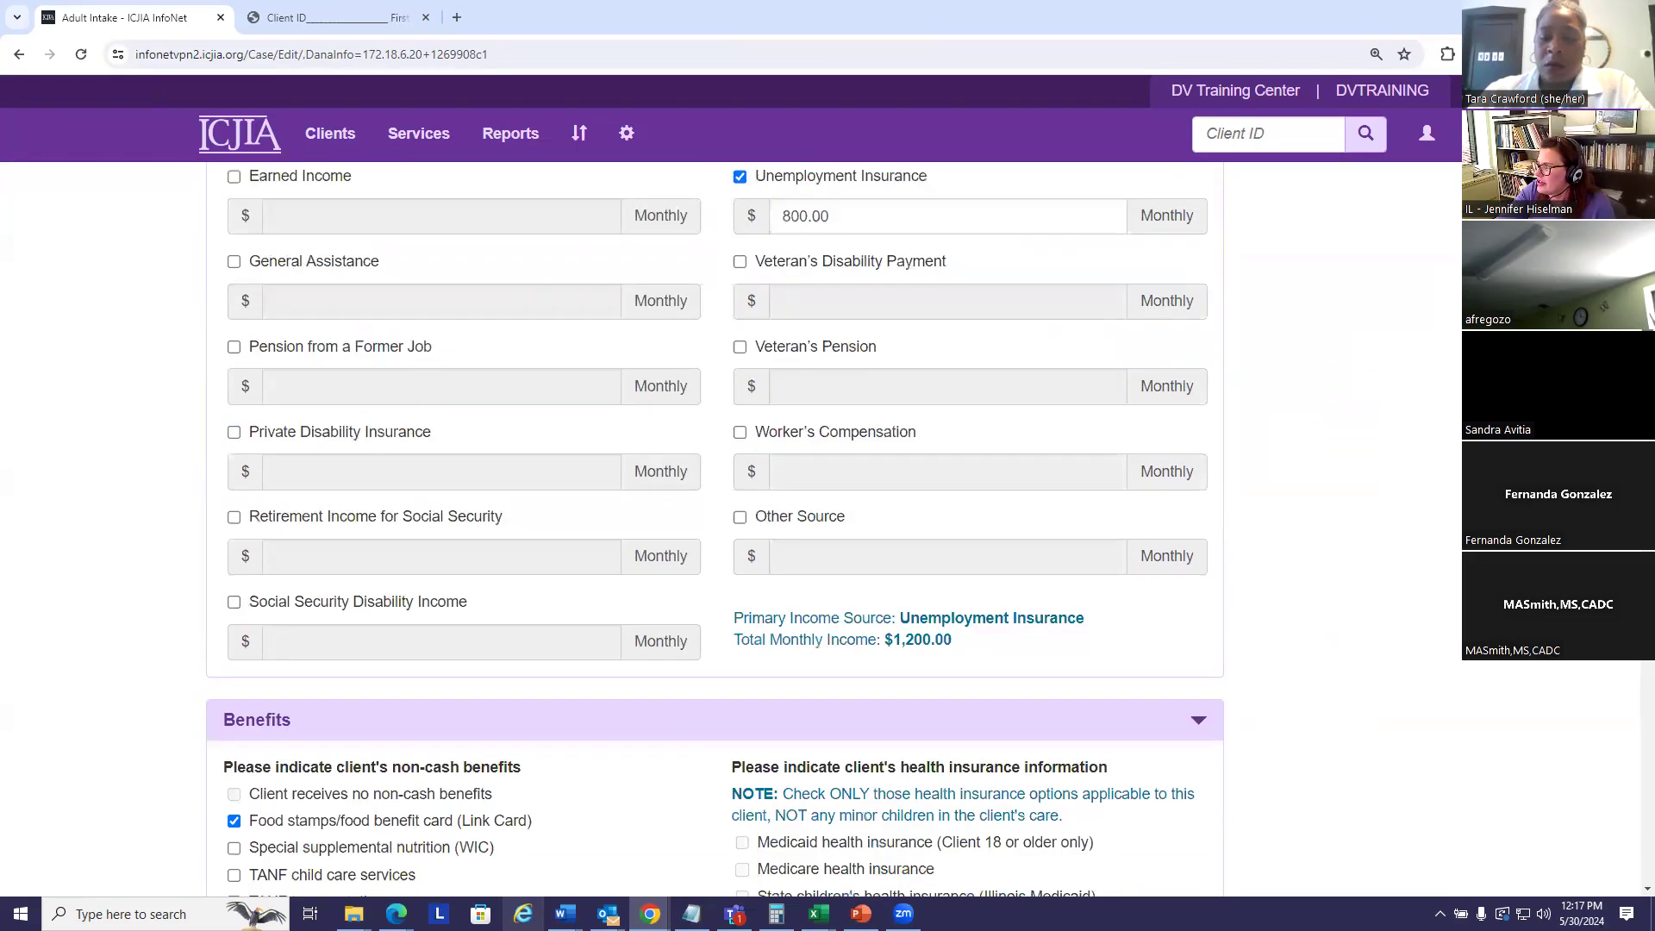
scroll(714, 528, "down", 20)
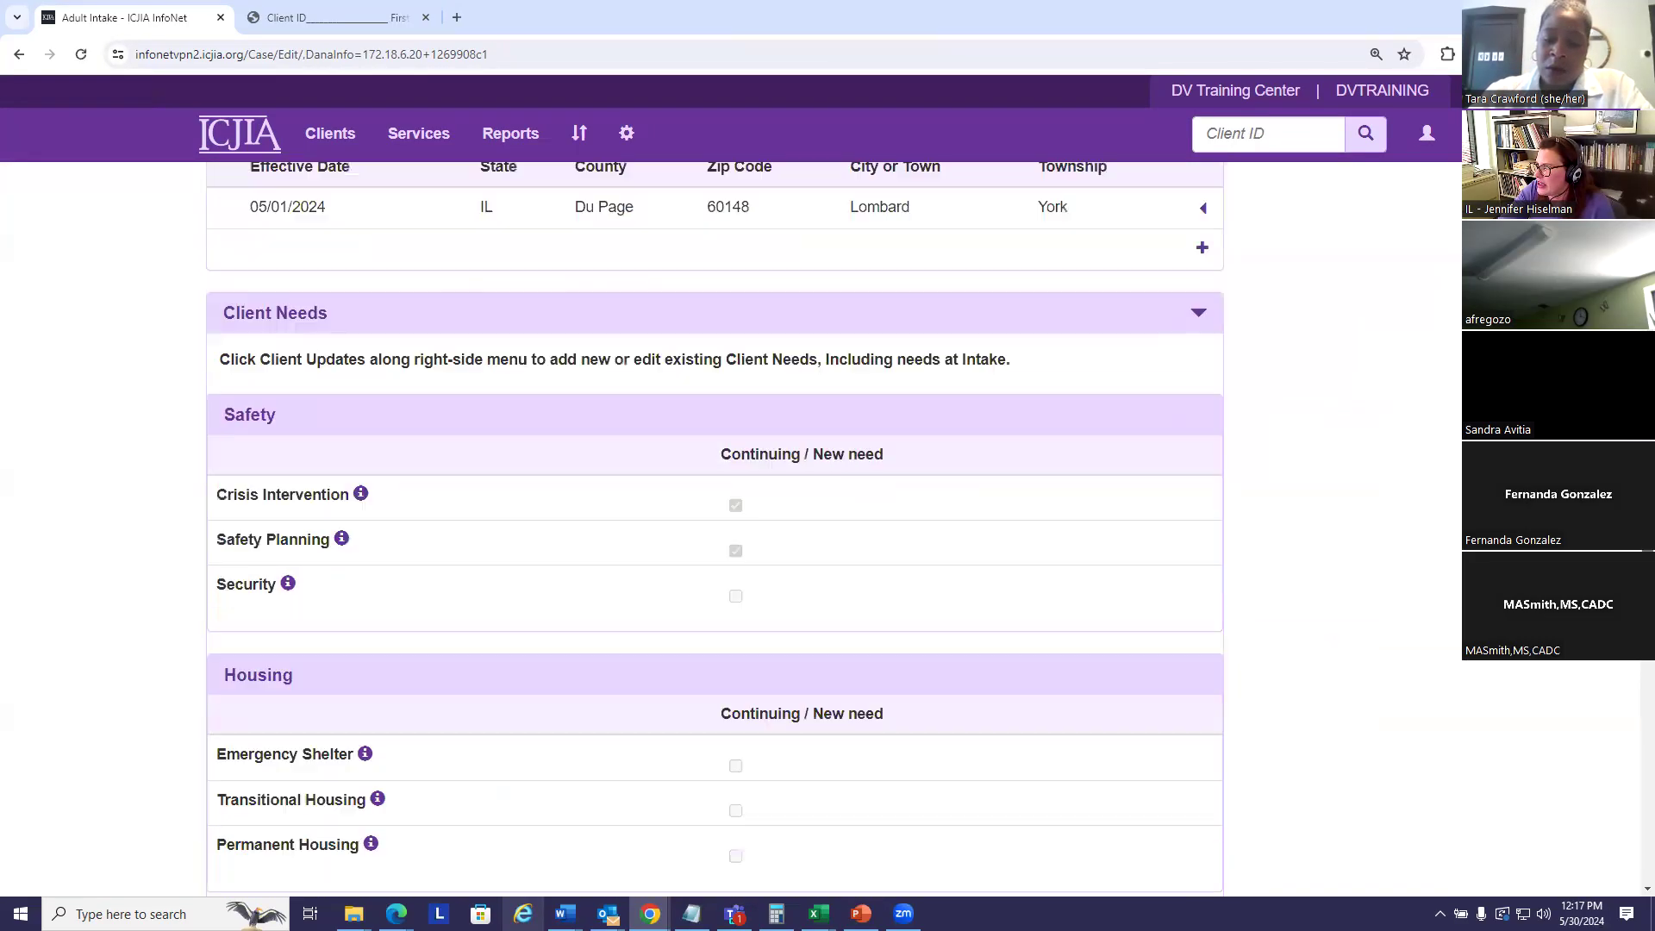
scroll(715, 529, "up", 1)
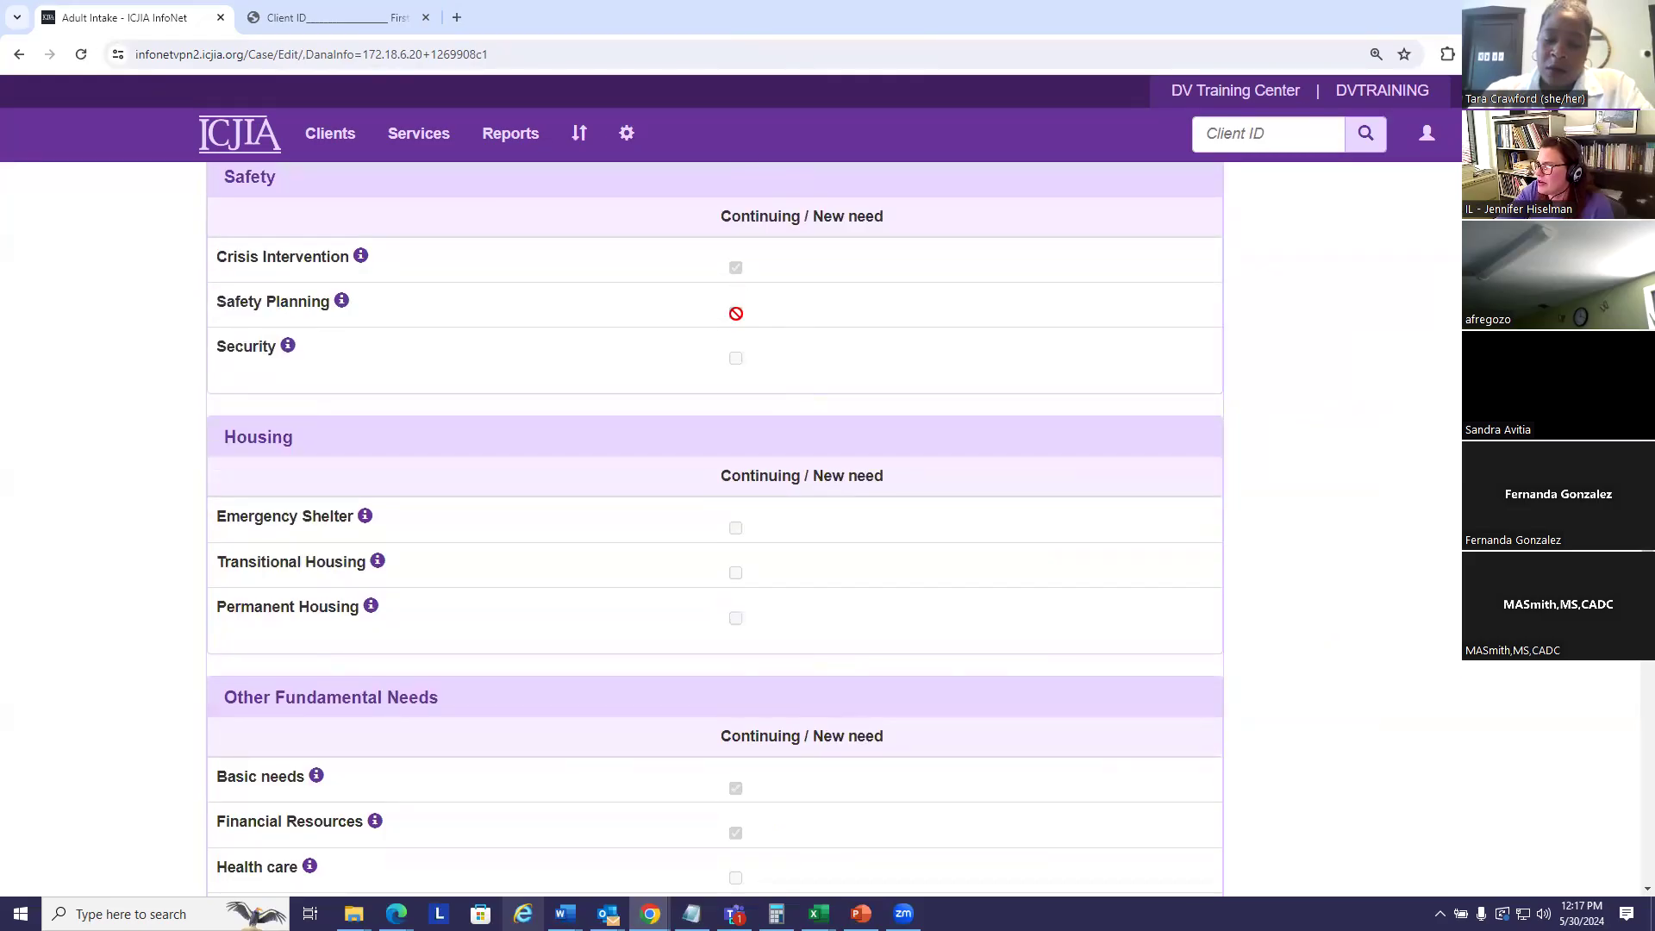
scroll(771, 412, "down", 10)
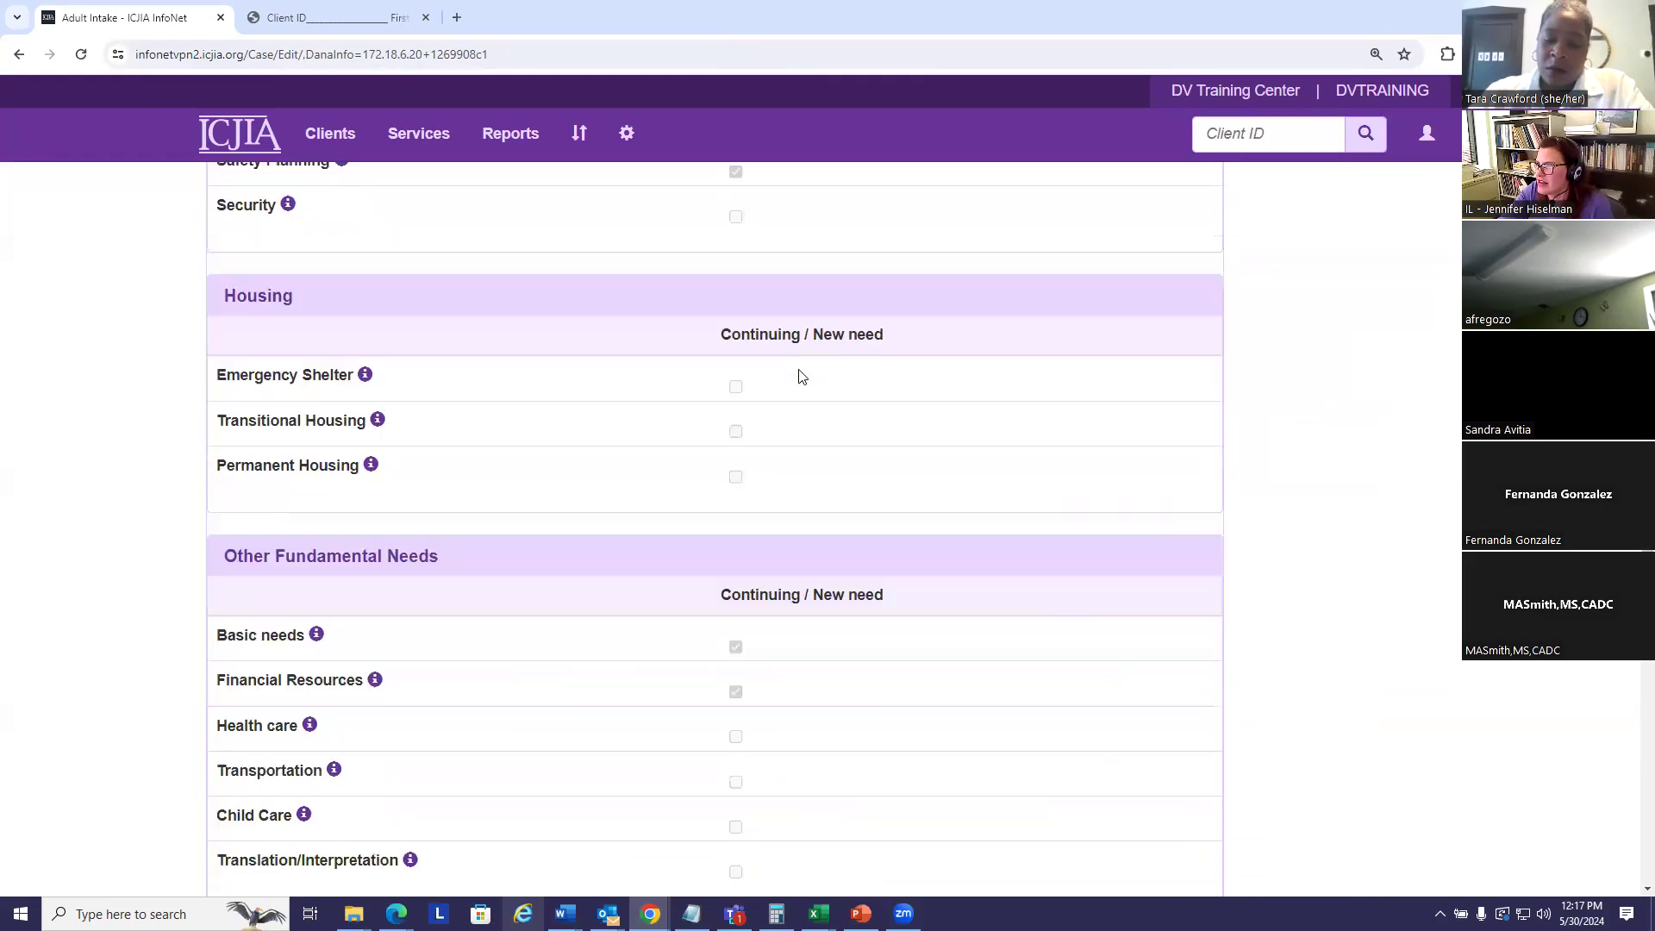
scroll(807, 362, "down", 2)
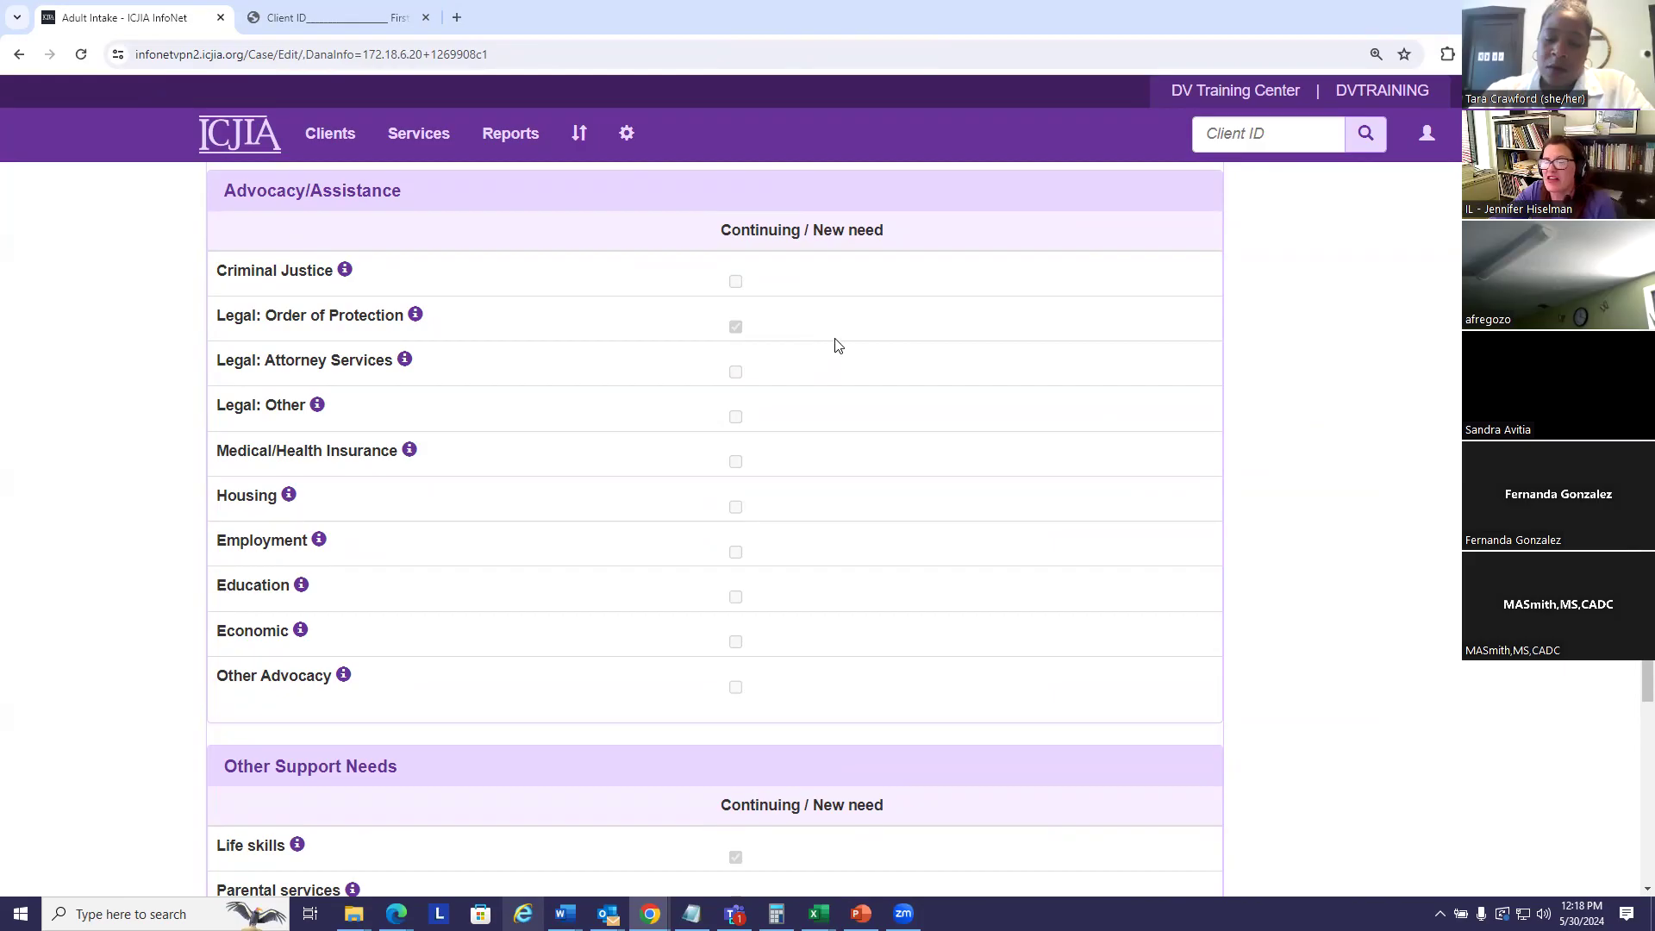
left_click_drag(1647, 681, 1647, 204)
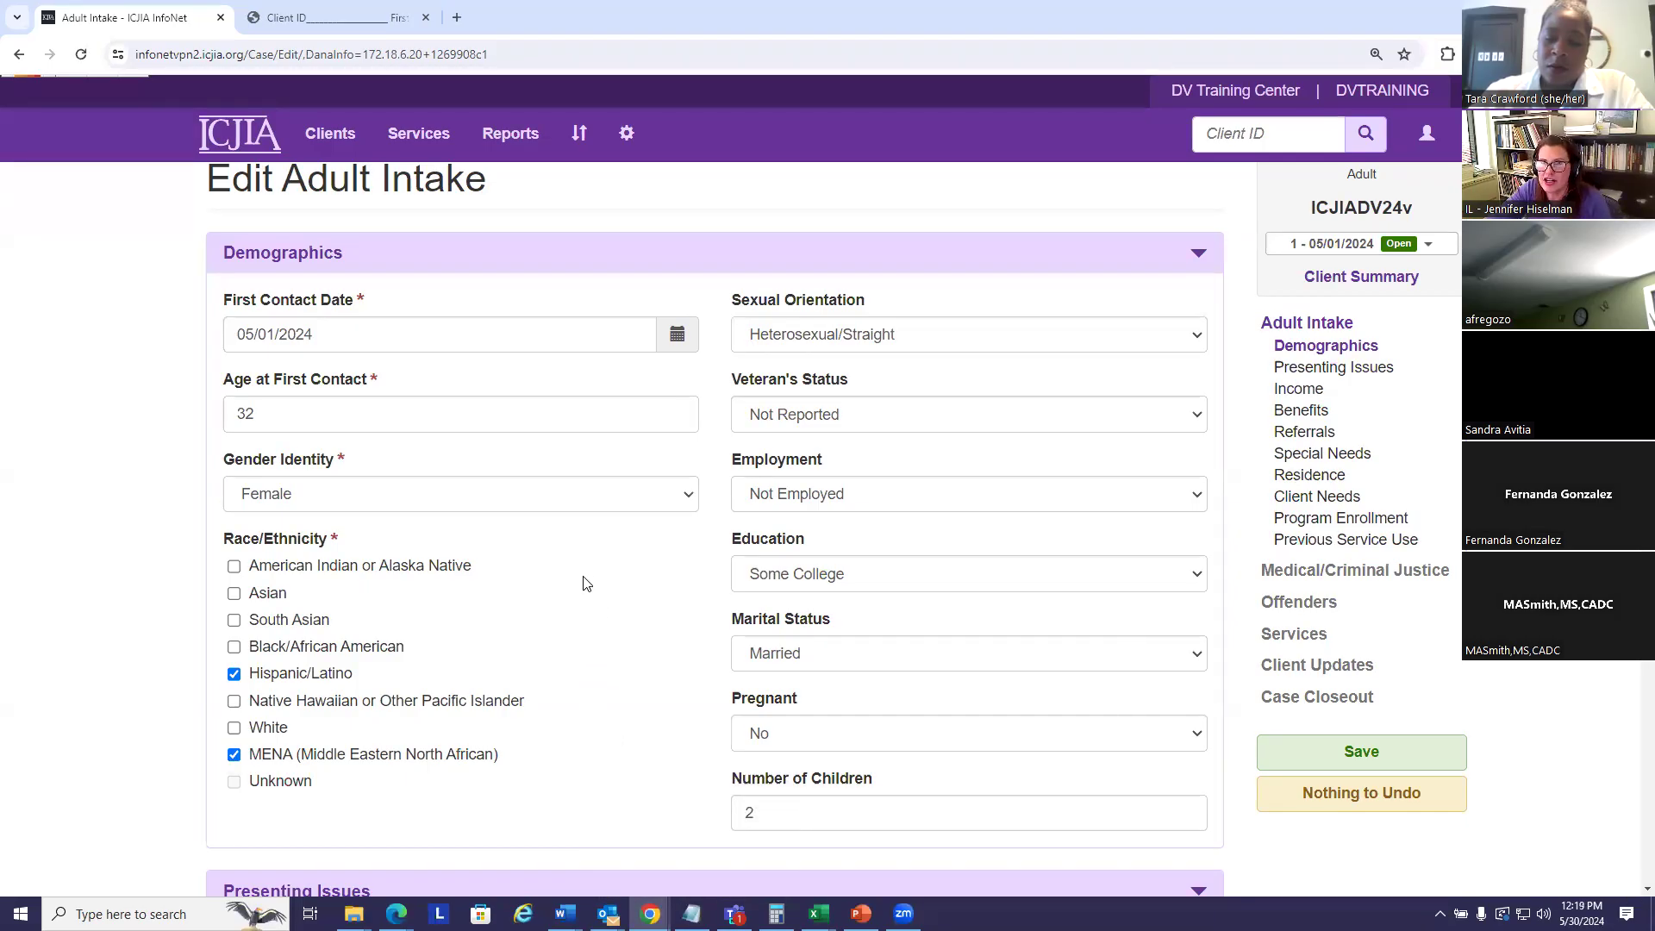
- Start a new client update for the case dated 05/15/2024 and set Employment to Part Time
left_click(1328, 669)
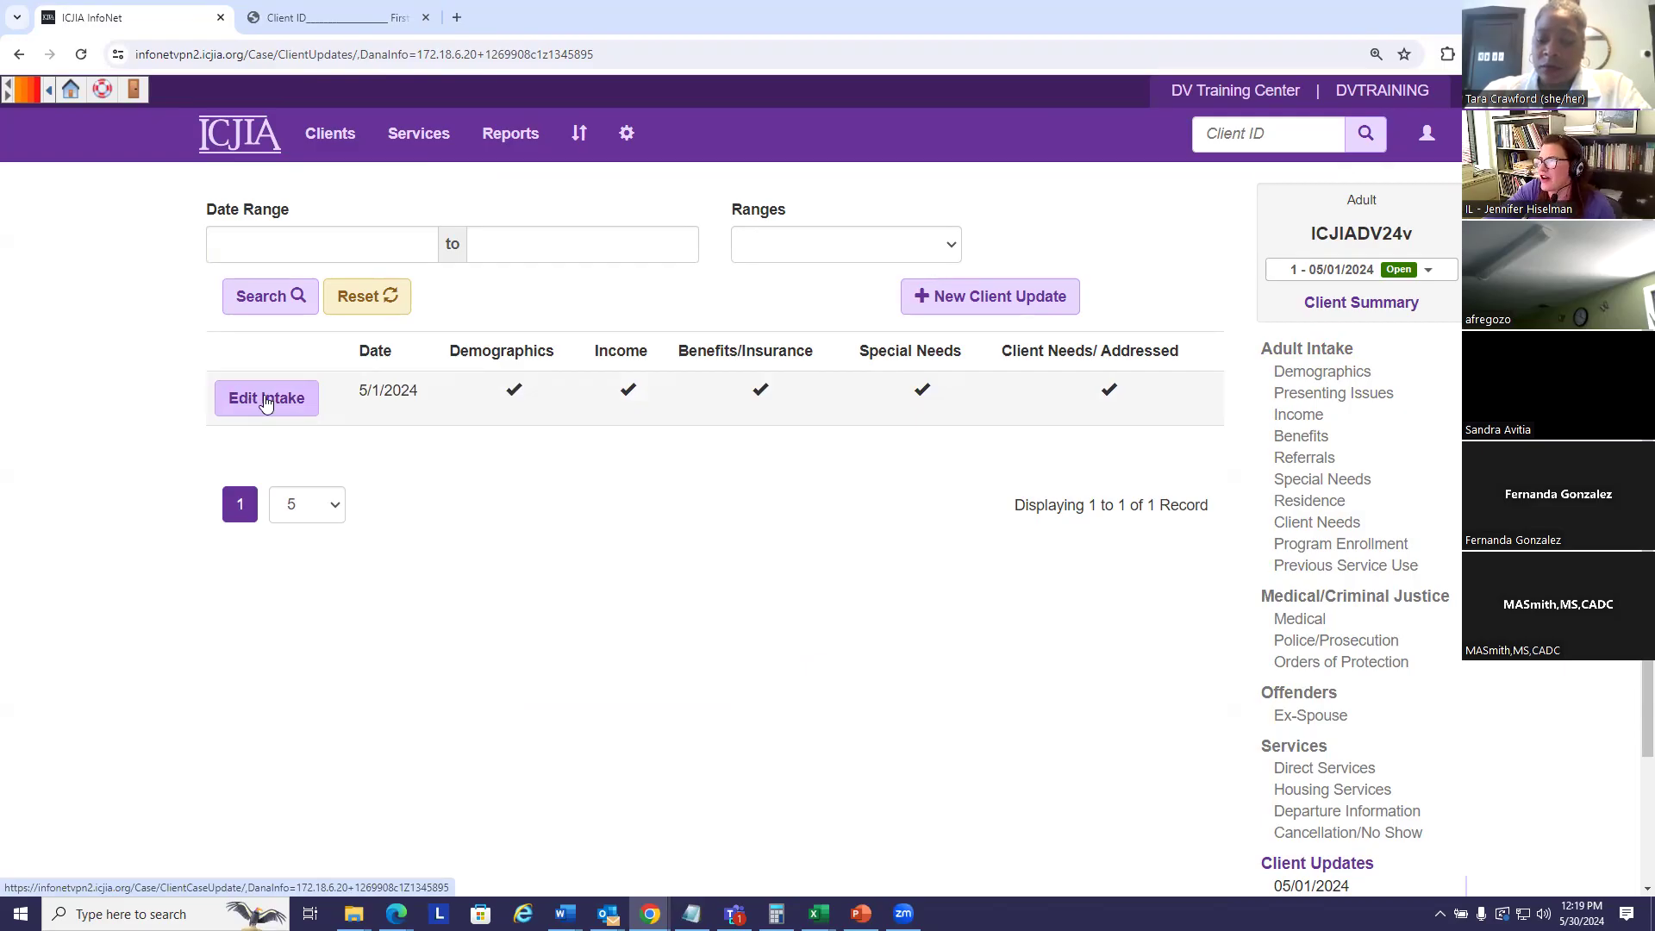
left_click(989, 297)
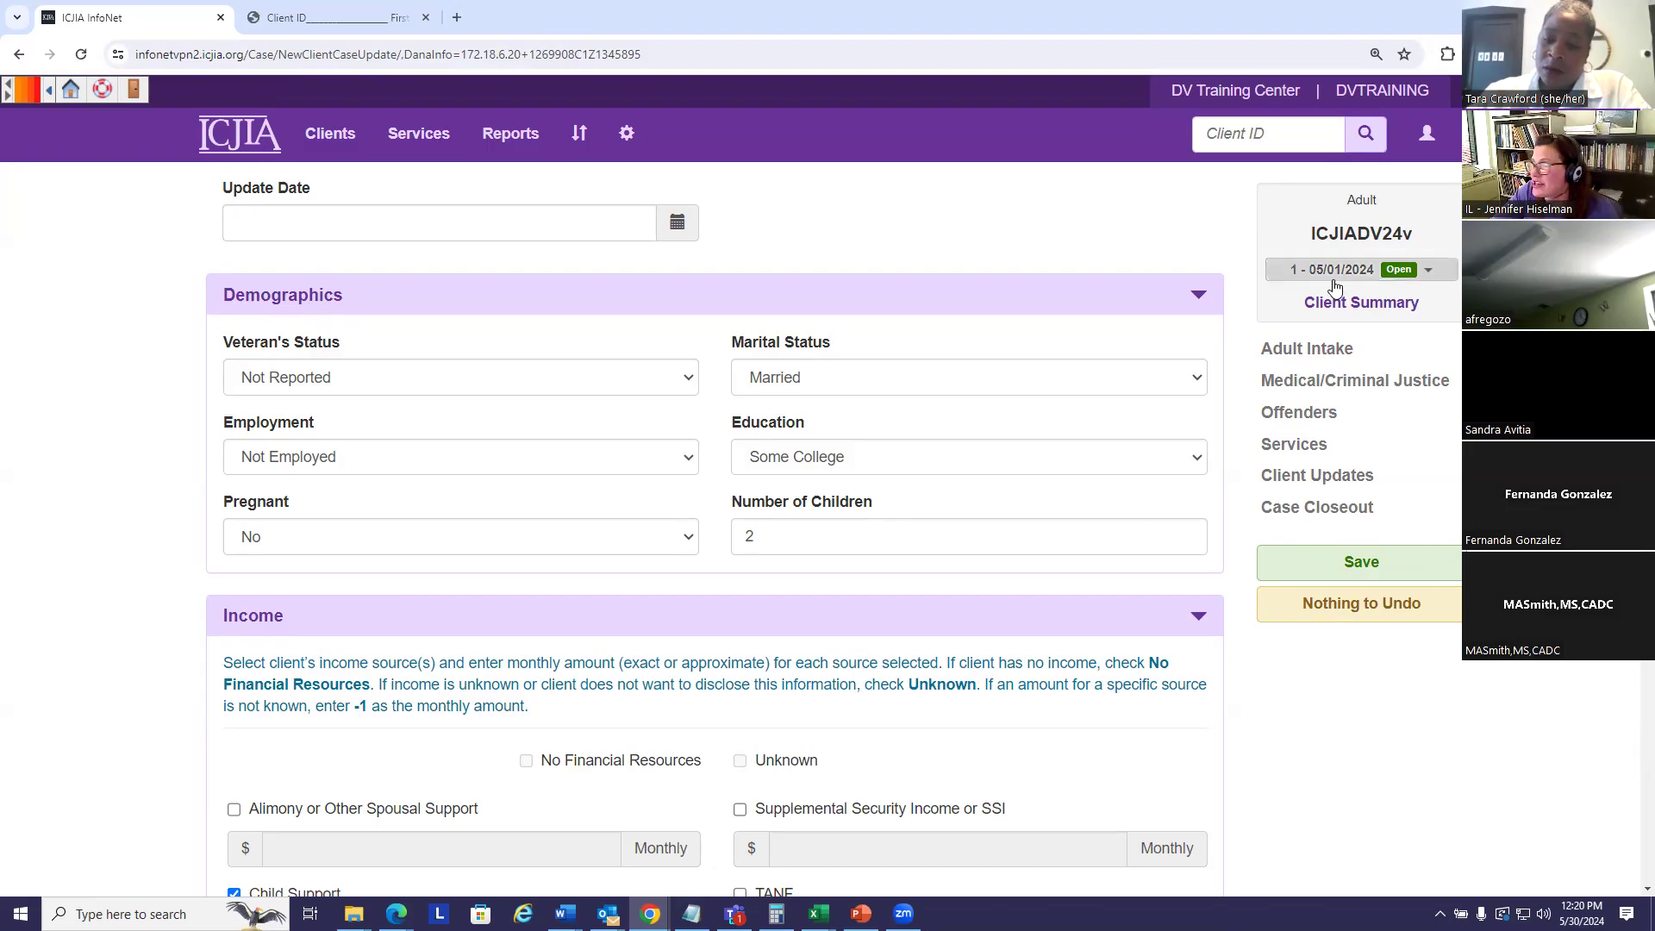
left_click(678, 223)
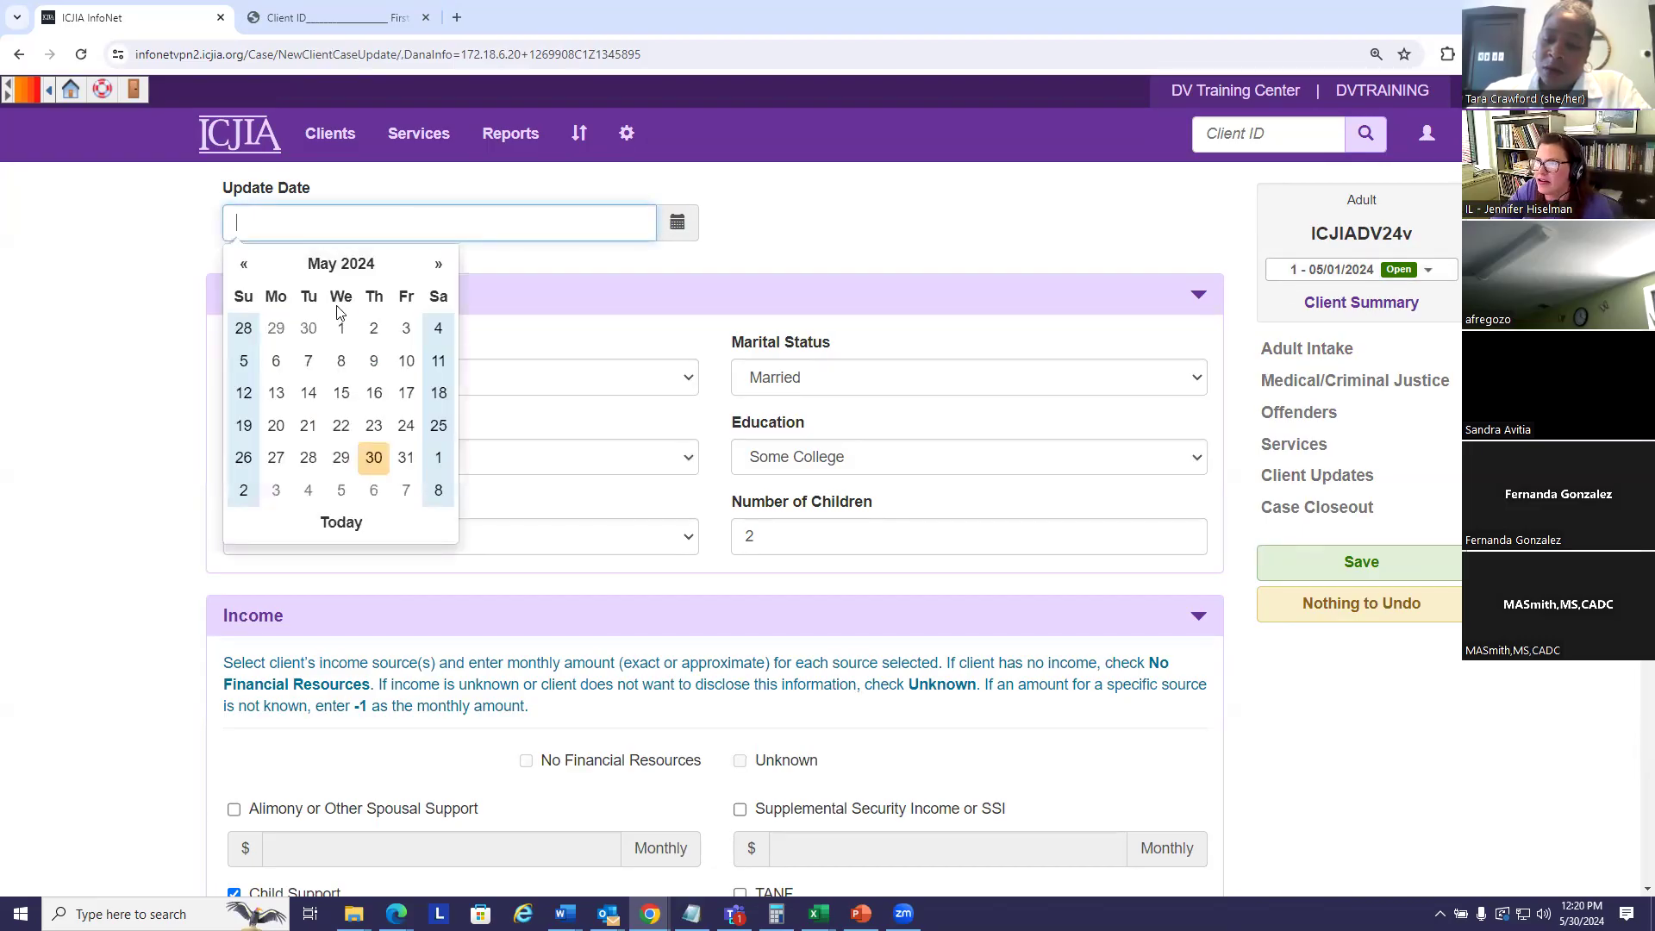
left_click(344, 397)
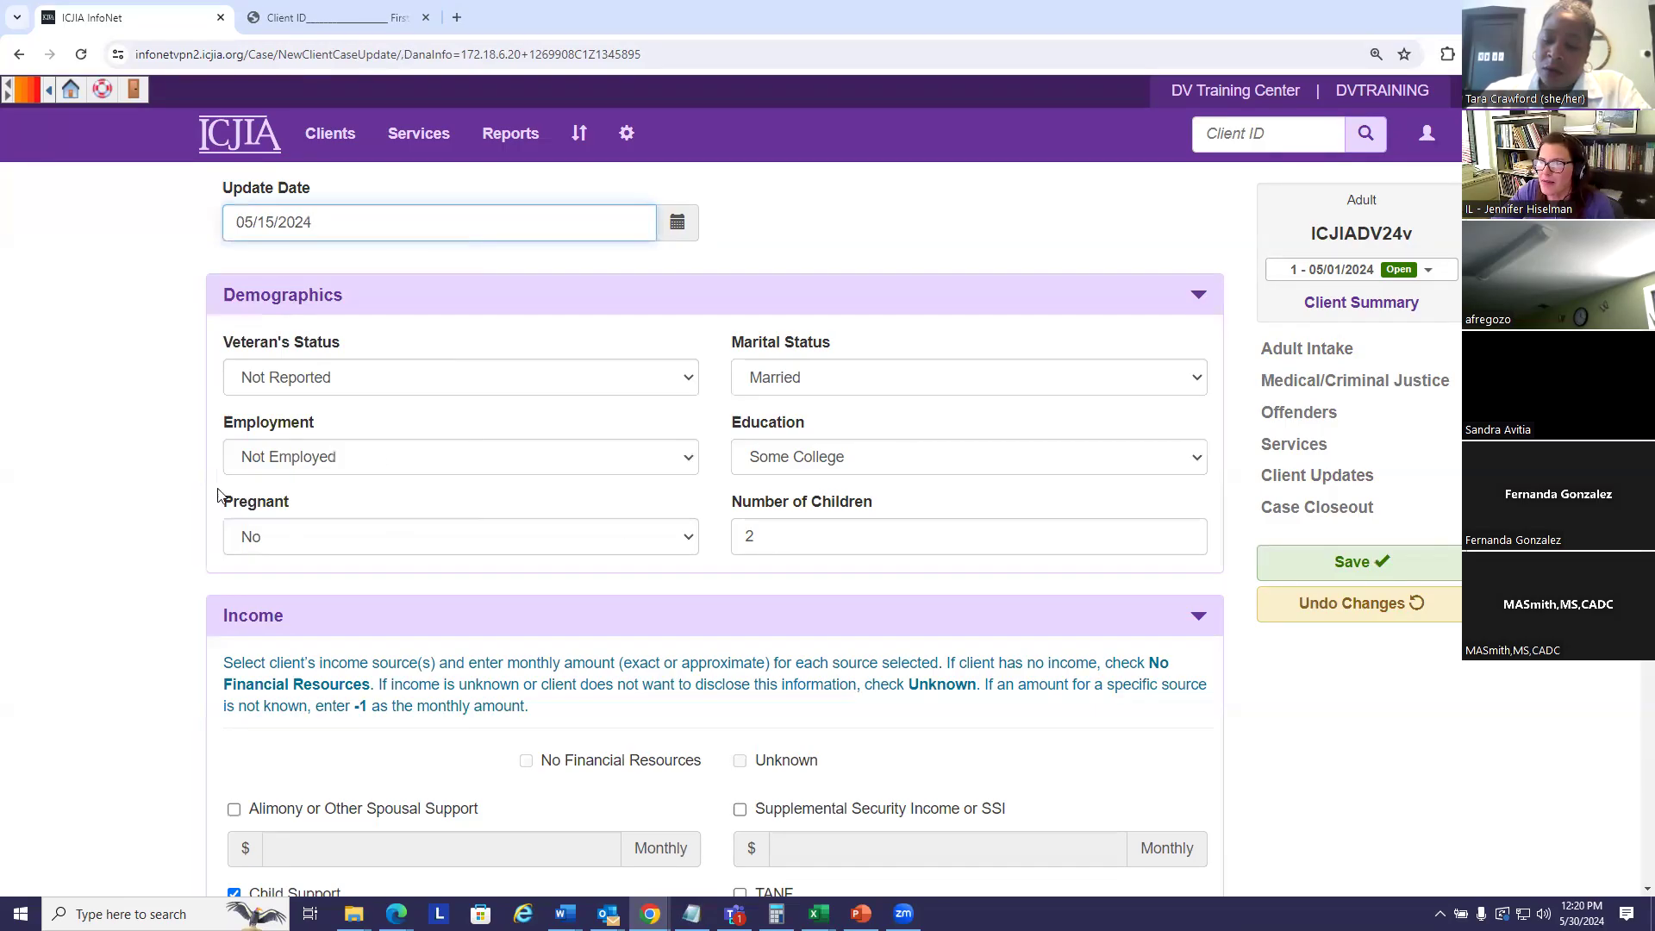
left_click(688, 457)
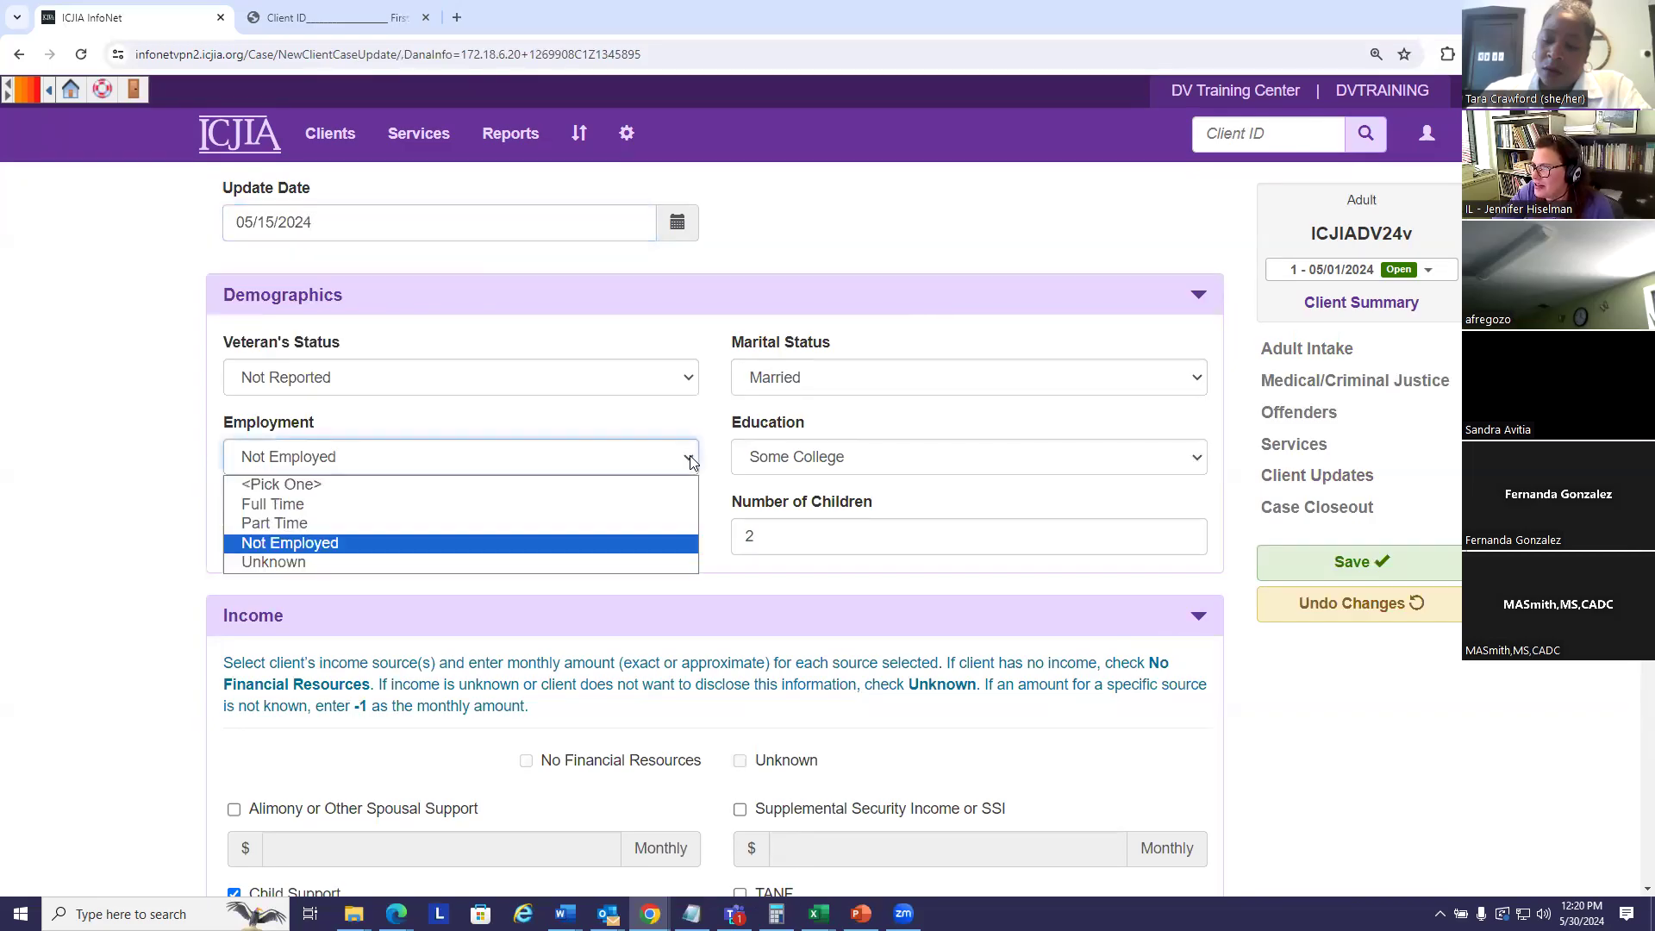
left_click(290, 528)
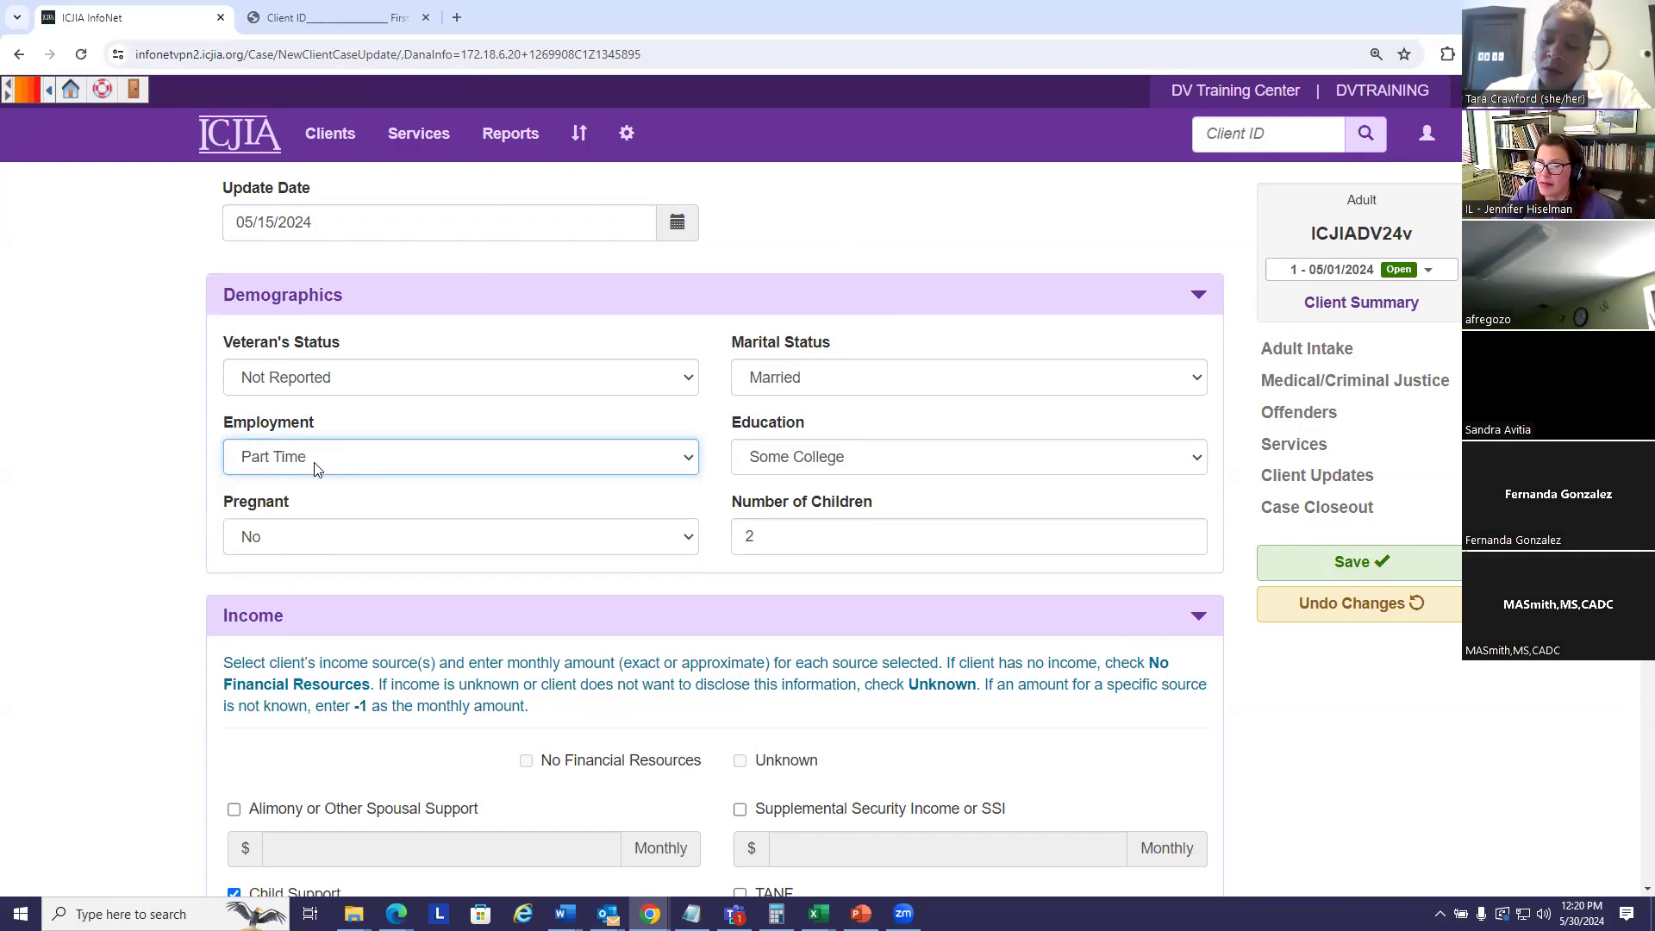
- Add Earned Income of 1500 monthly to the client's income sources in the update
scroll(153, 472, "down", 1)
scroll(151, 465, "down", 1)
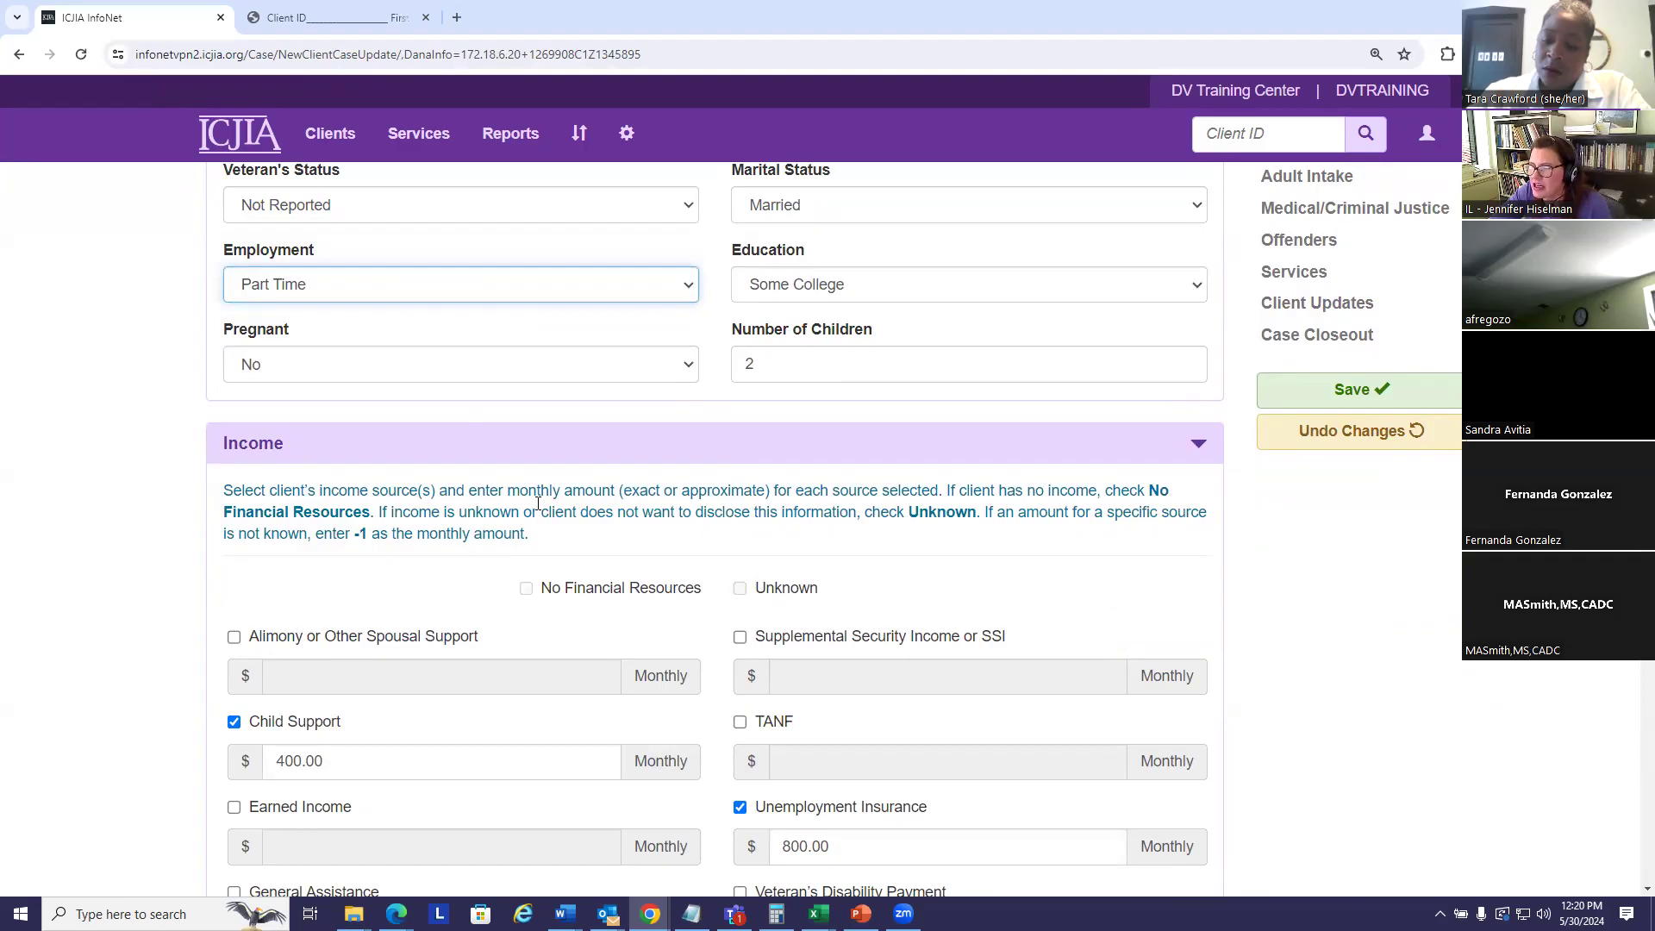
scroll(842, 539, "down", 3)
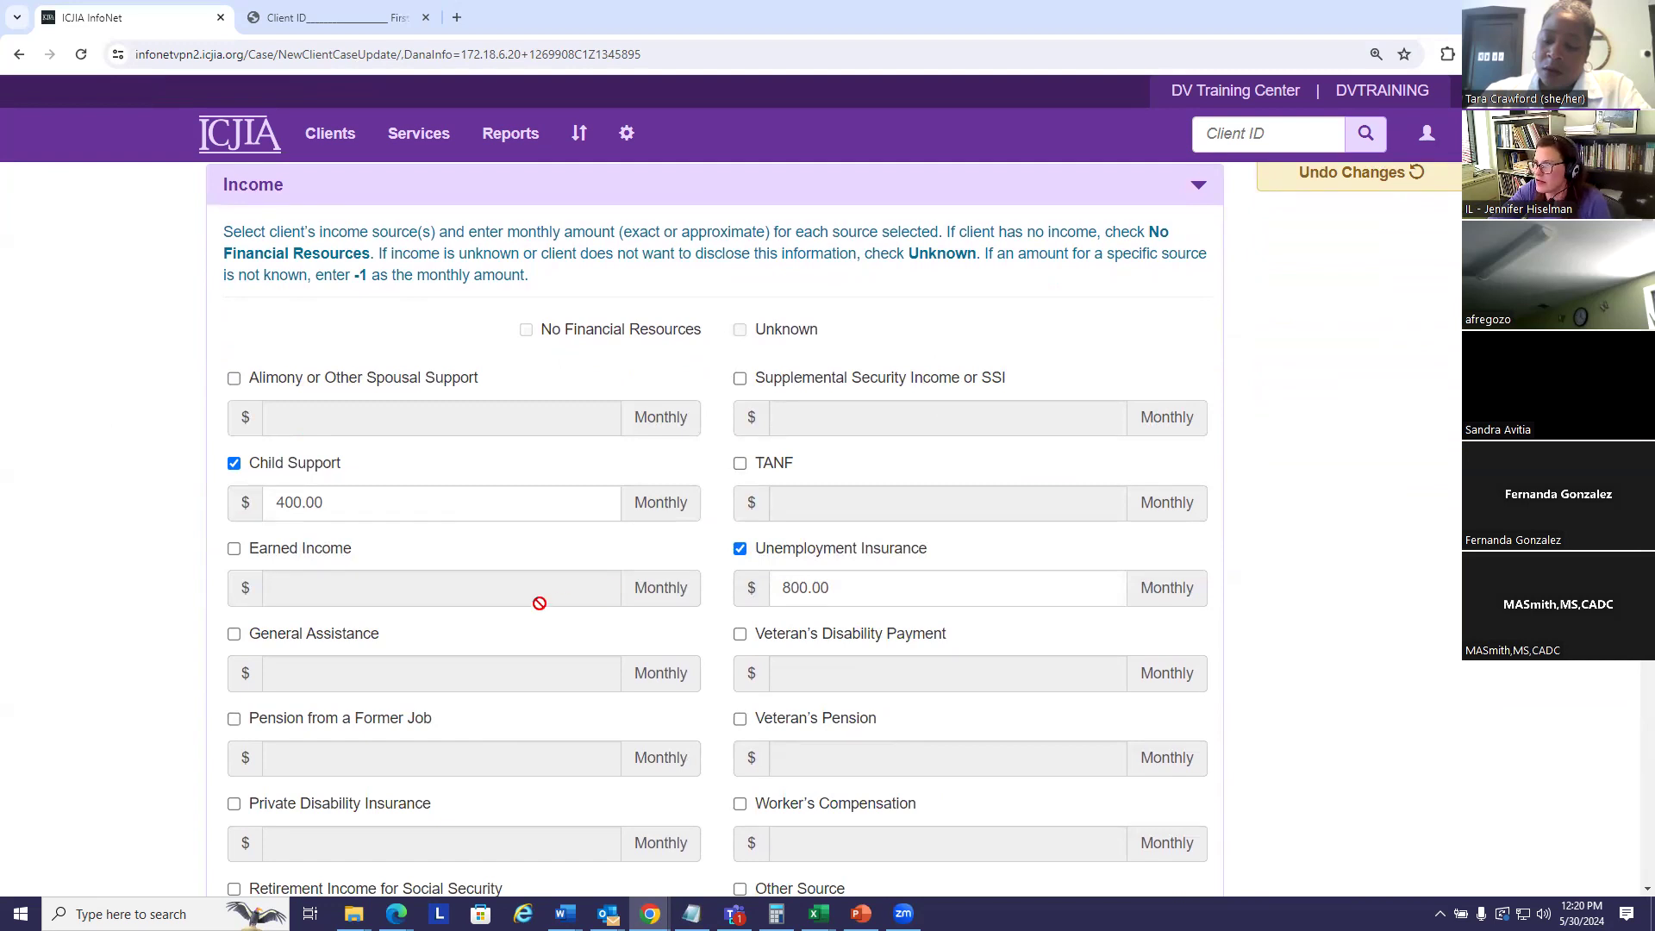
scroll(60, 566, "down", 1)
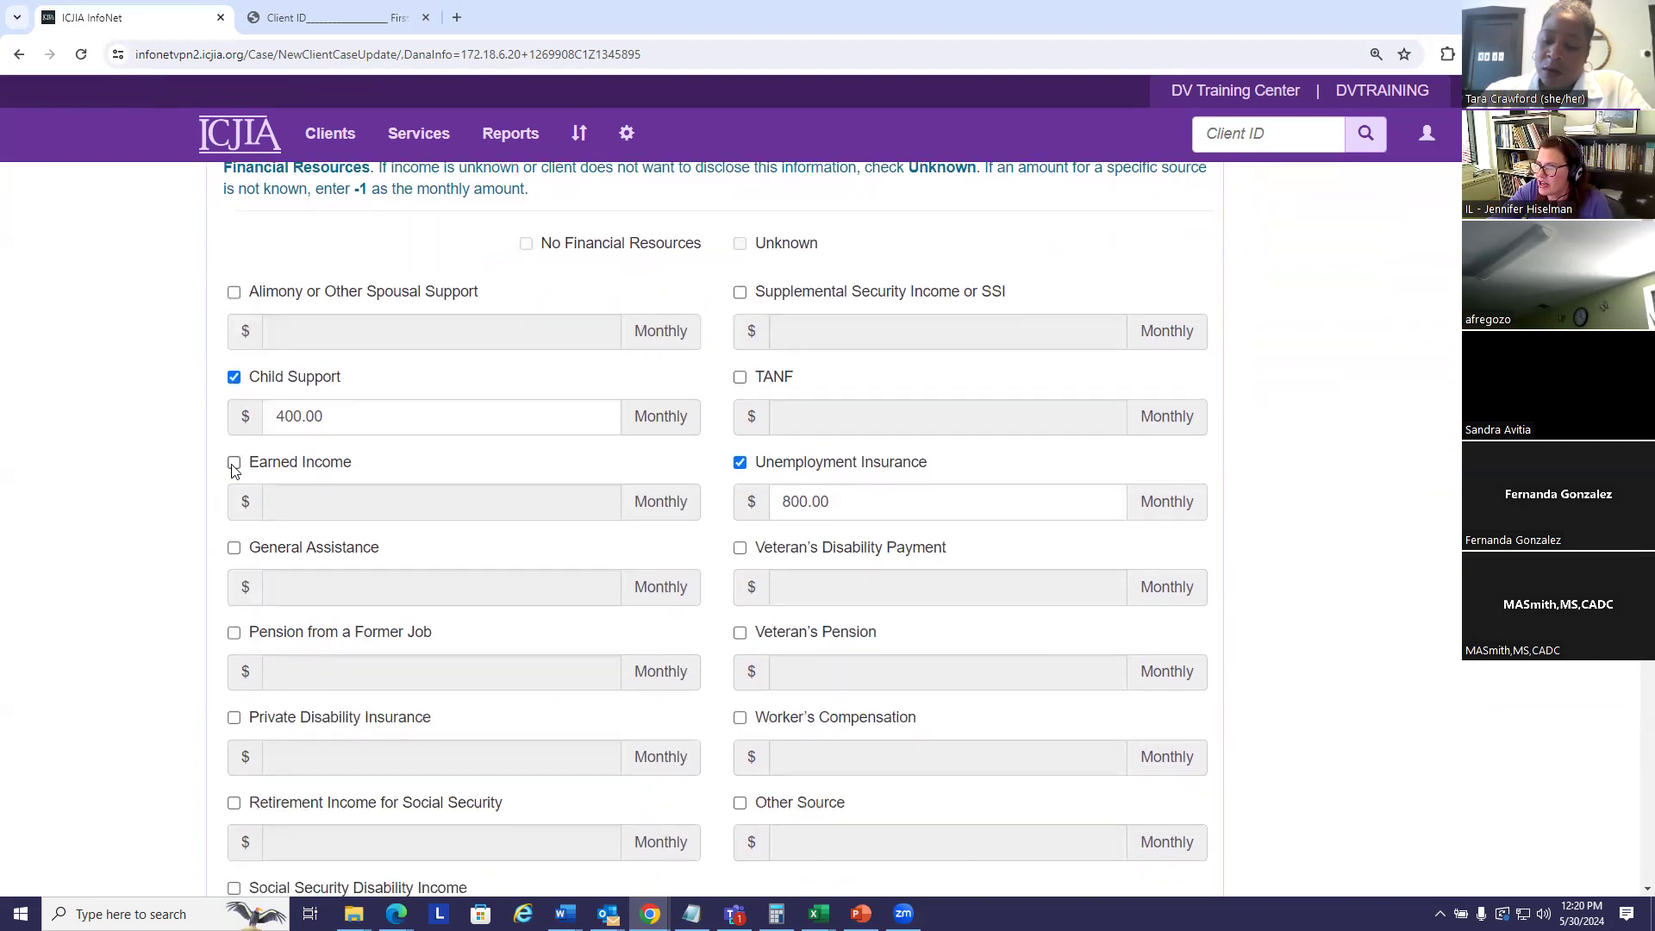
left_click(233, 463)
left_click(294, 504)
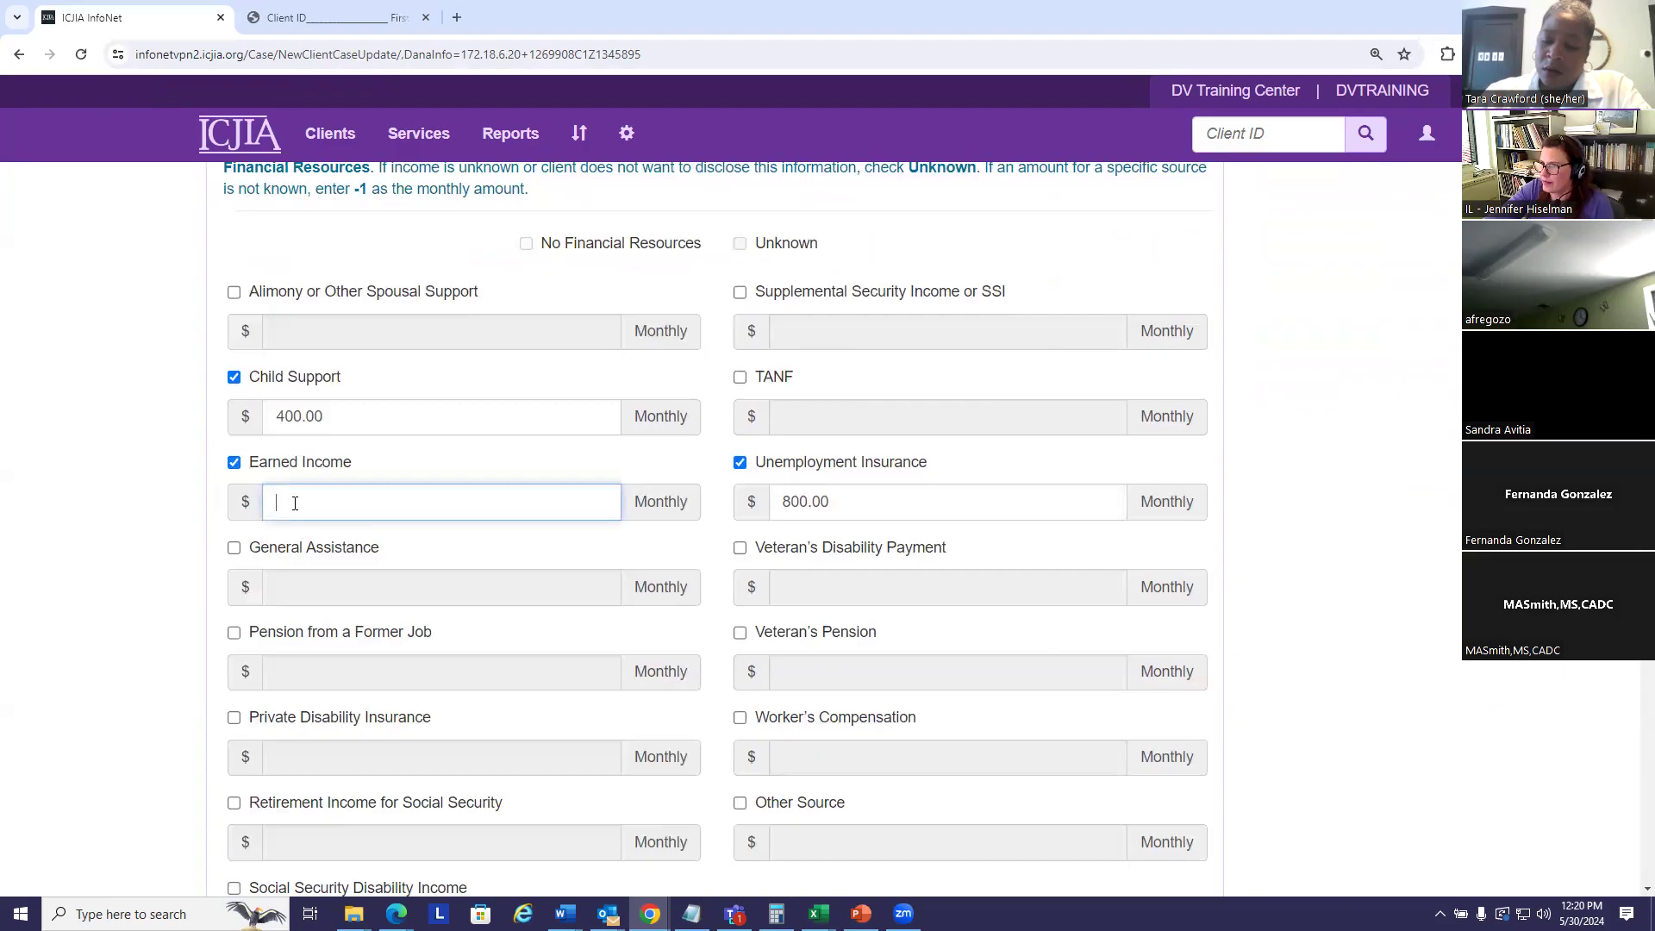
type("1500")
left_click(1414, 530)
- Examine the update's Benefits, Special Needs and Client Needs sections, checking which needs are flagged as previous needs
scroll(1298, 506, "down", 5)
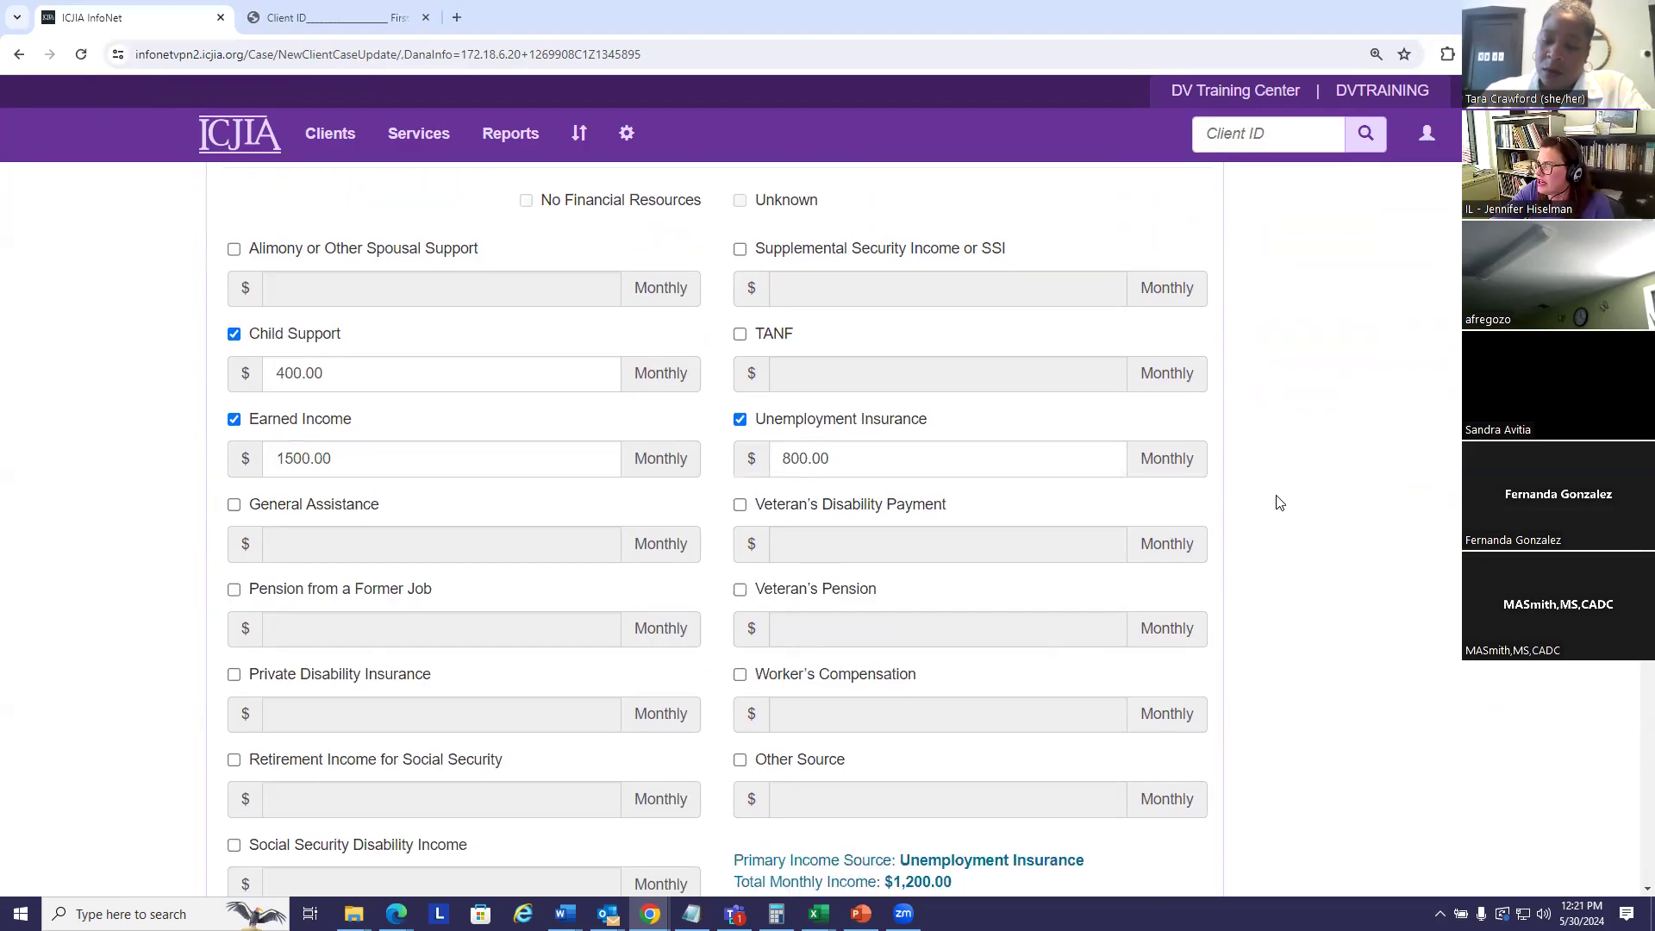
scroll(1261, 487, "down", 3)
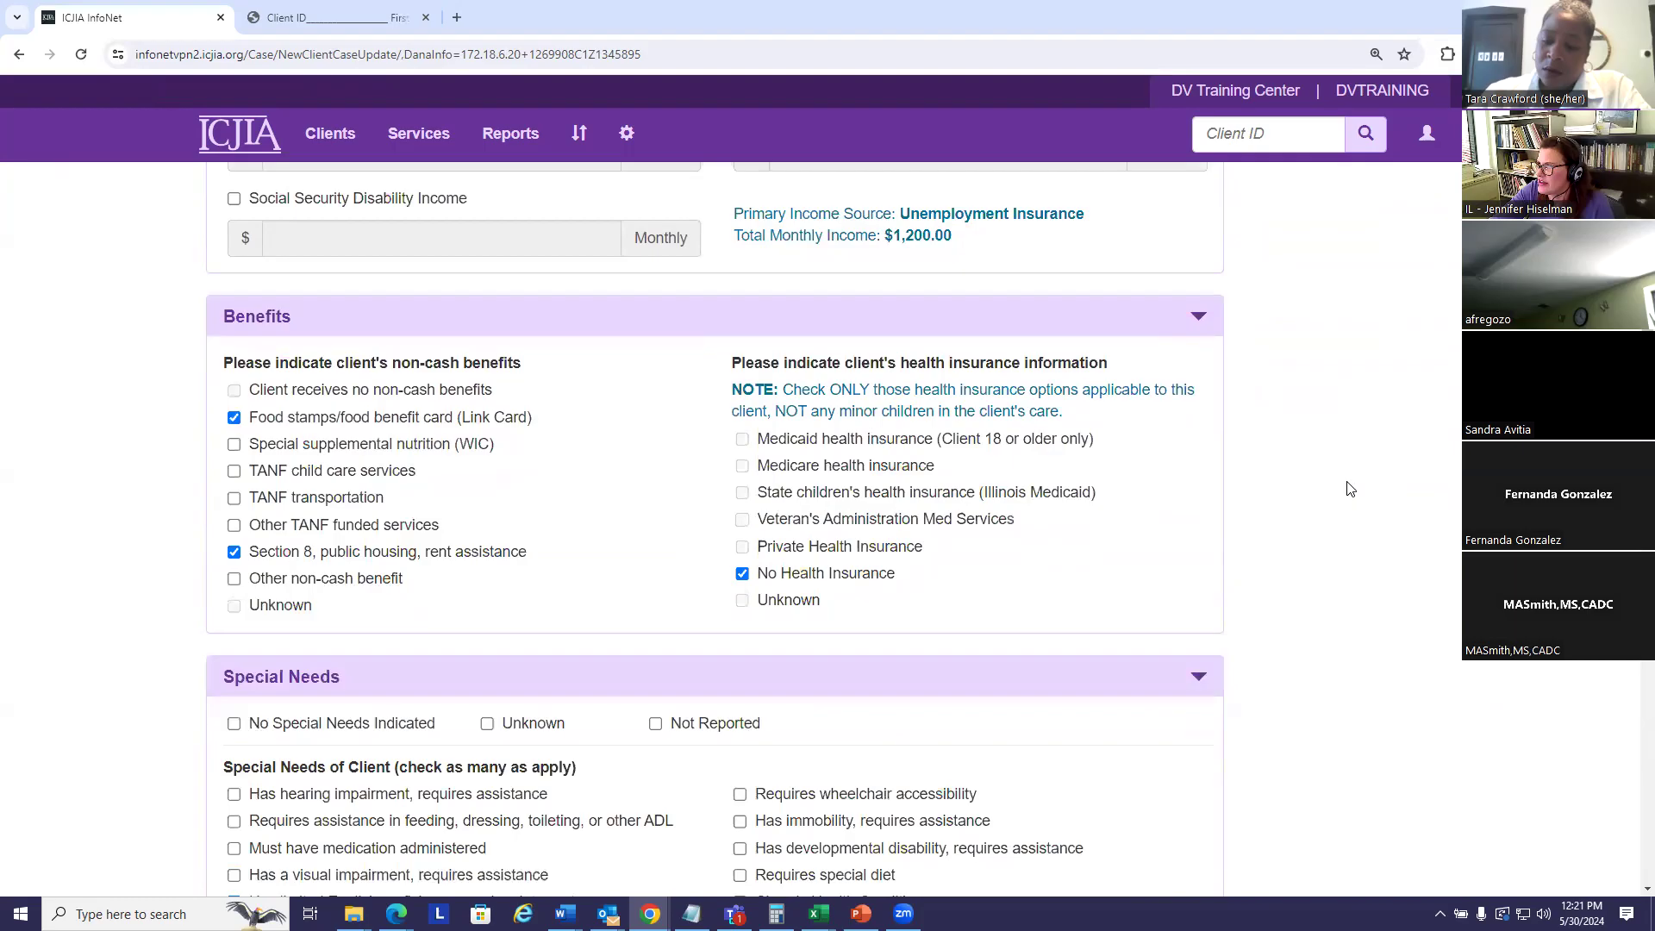
scroll(1312, 446, "down", 3)
scroll(1312, 448, "down", 6)
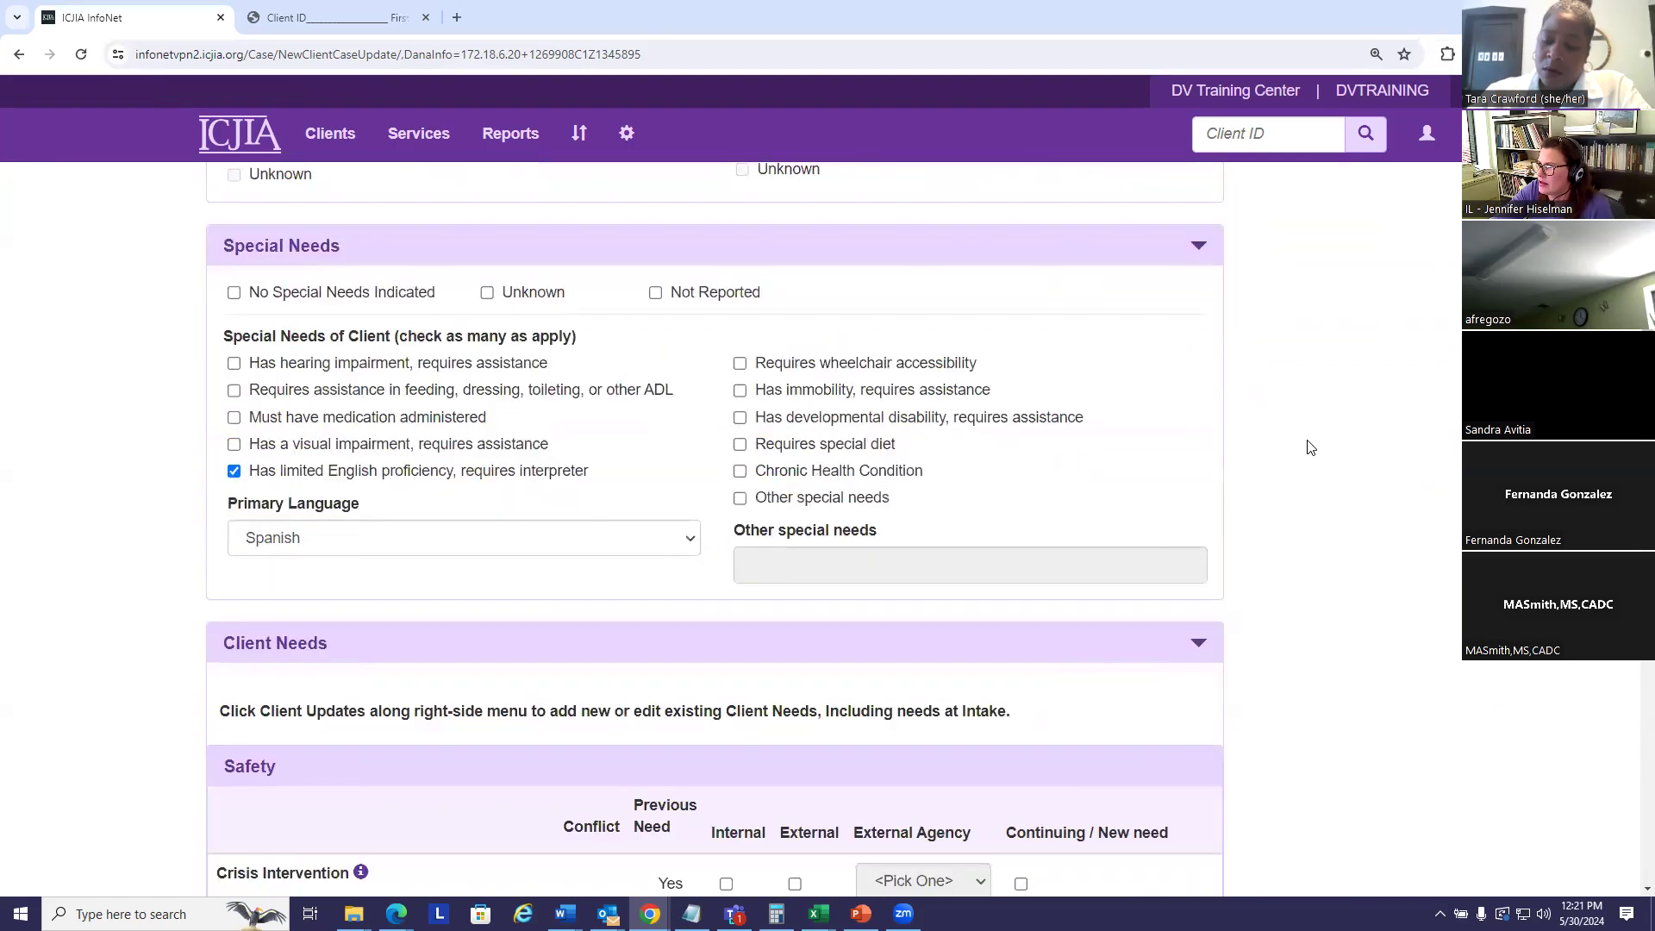
scroll(1309, 441, "down", 1)
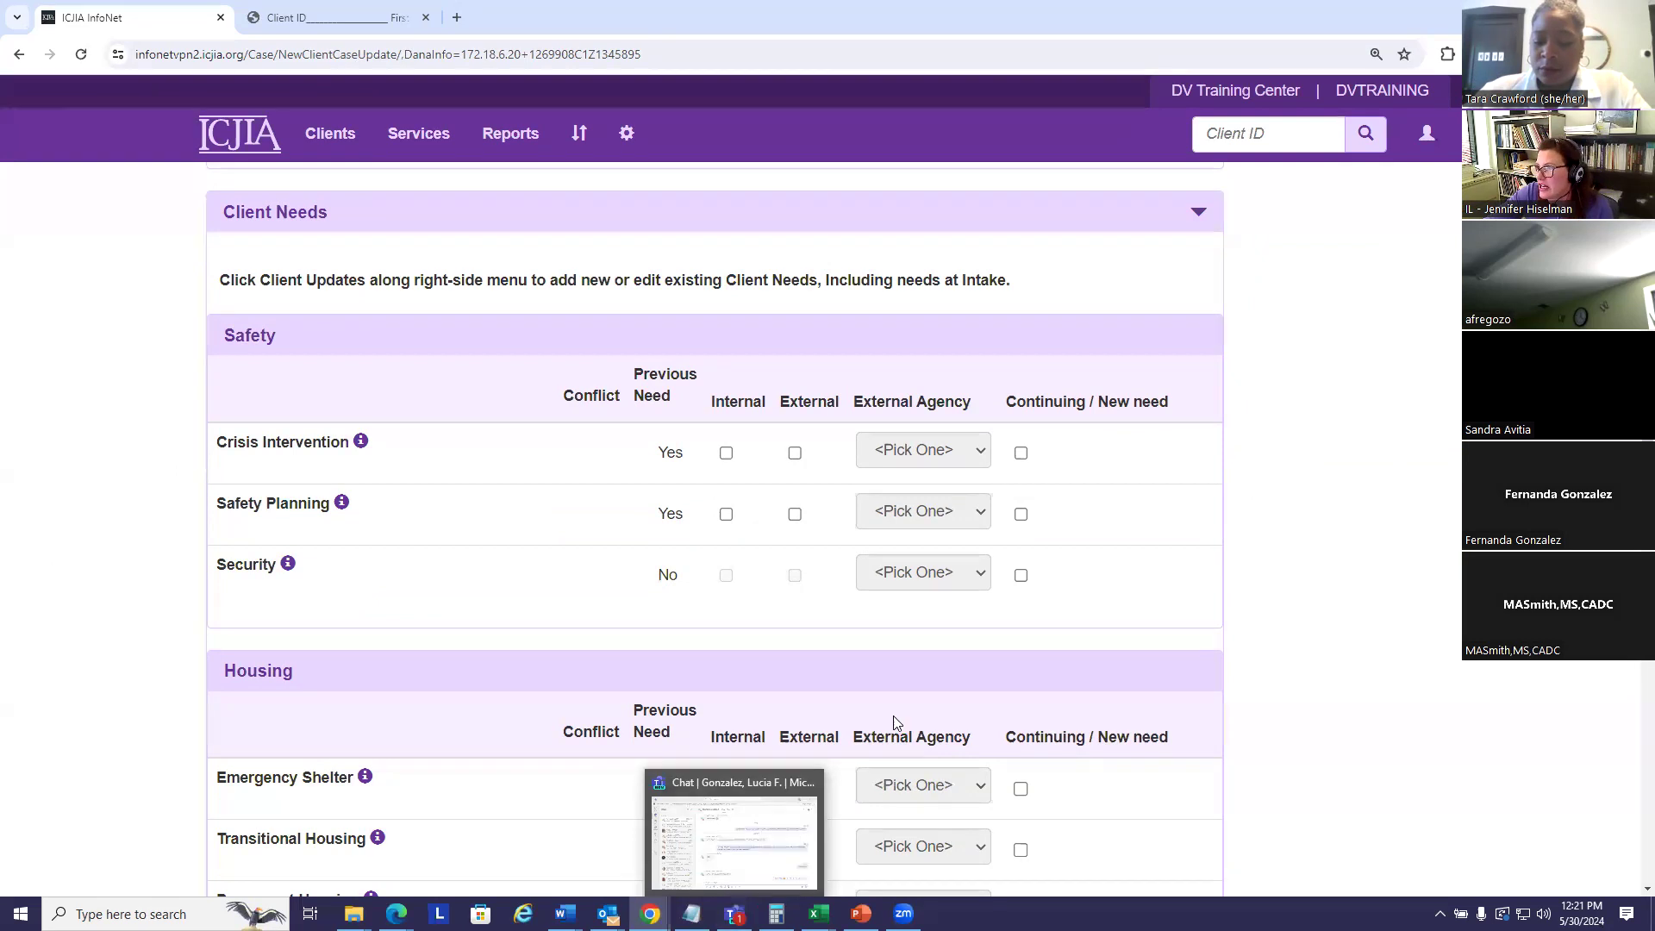
scroll(1103, 681, "down", 1)
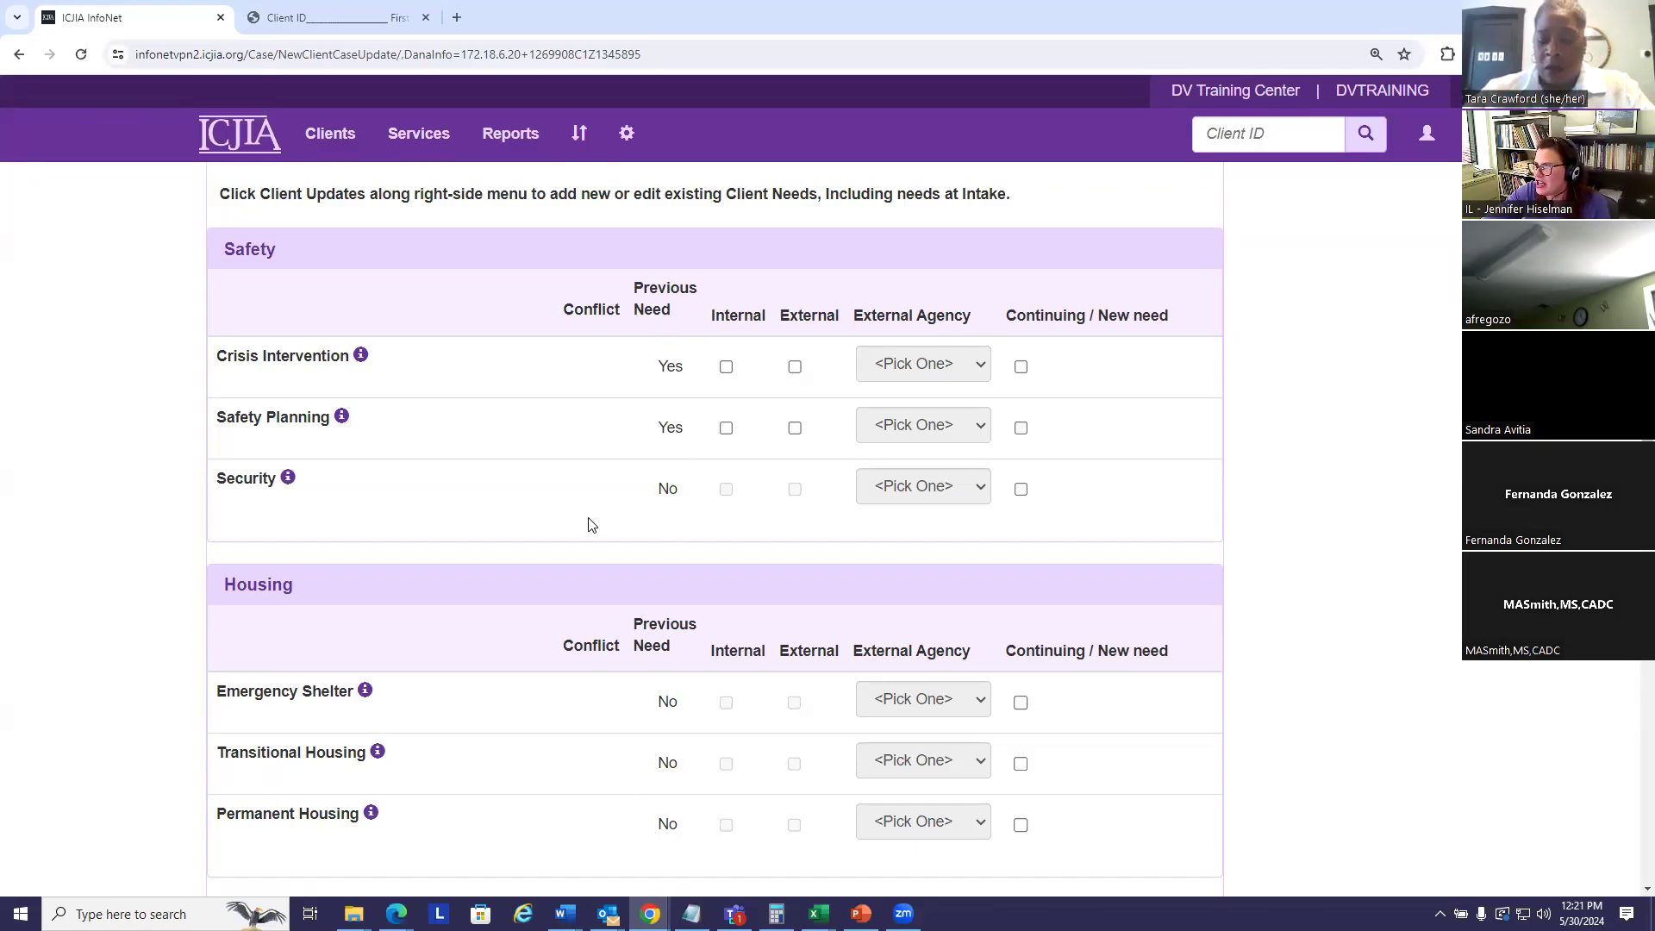
scroll(590, 517, "down", 1)
scroll(590, 518, "down", 7)
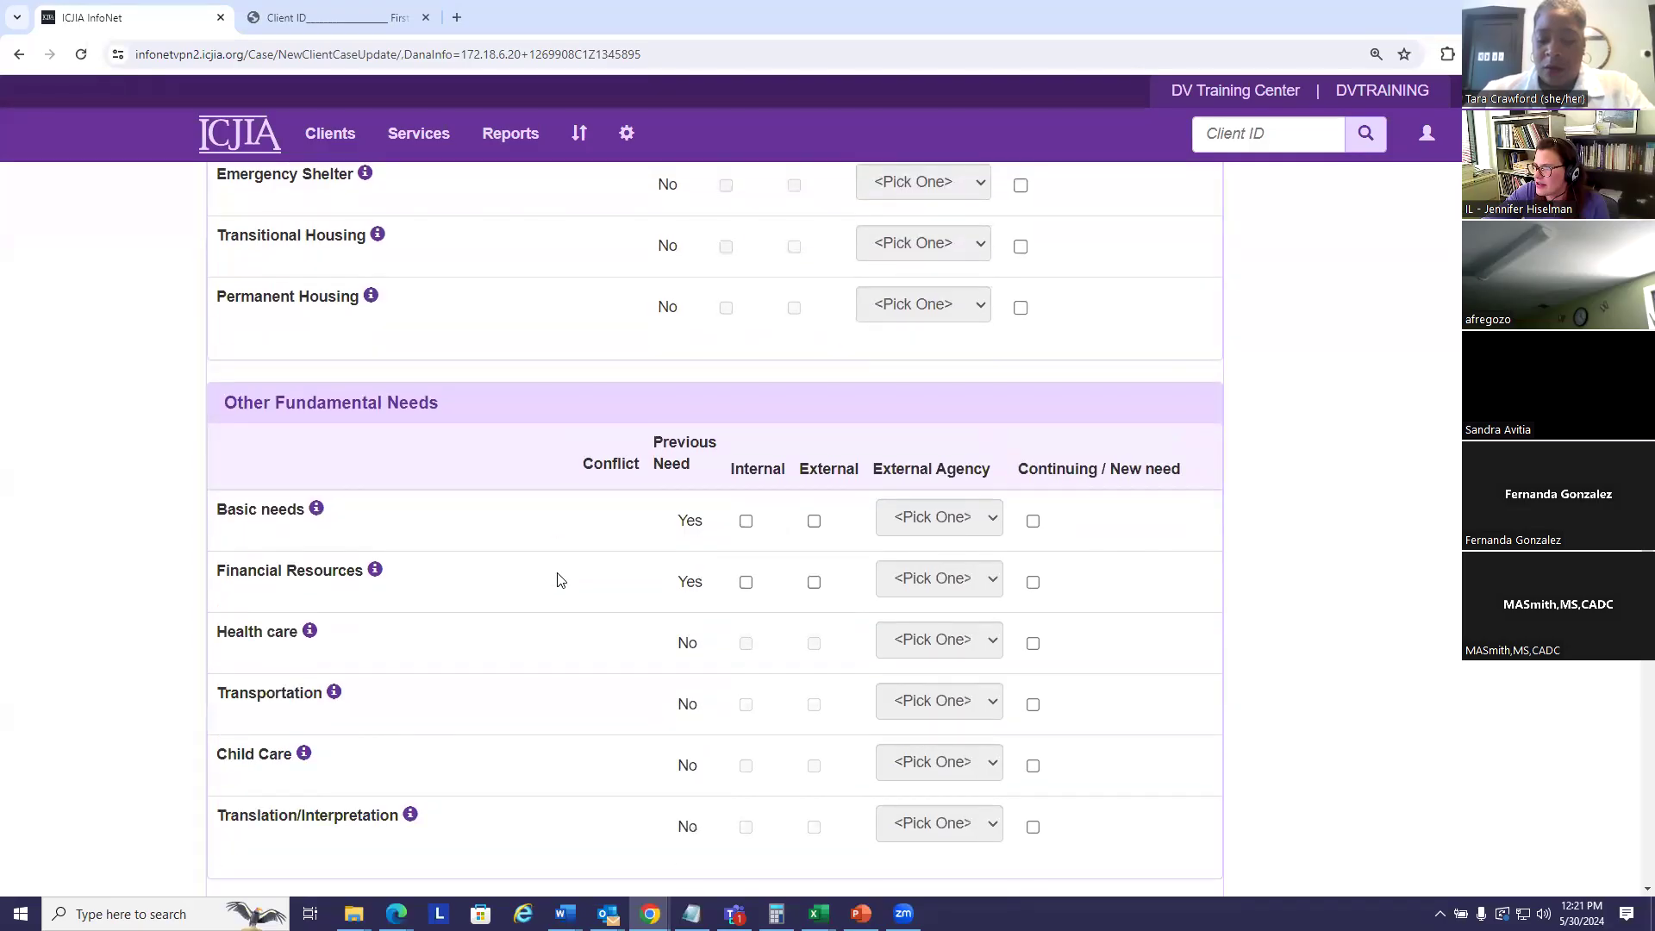
scroll(619, 552, "down", 5)
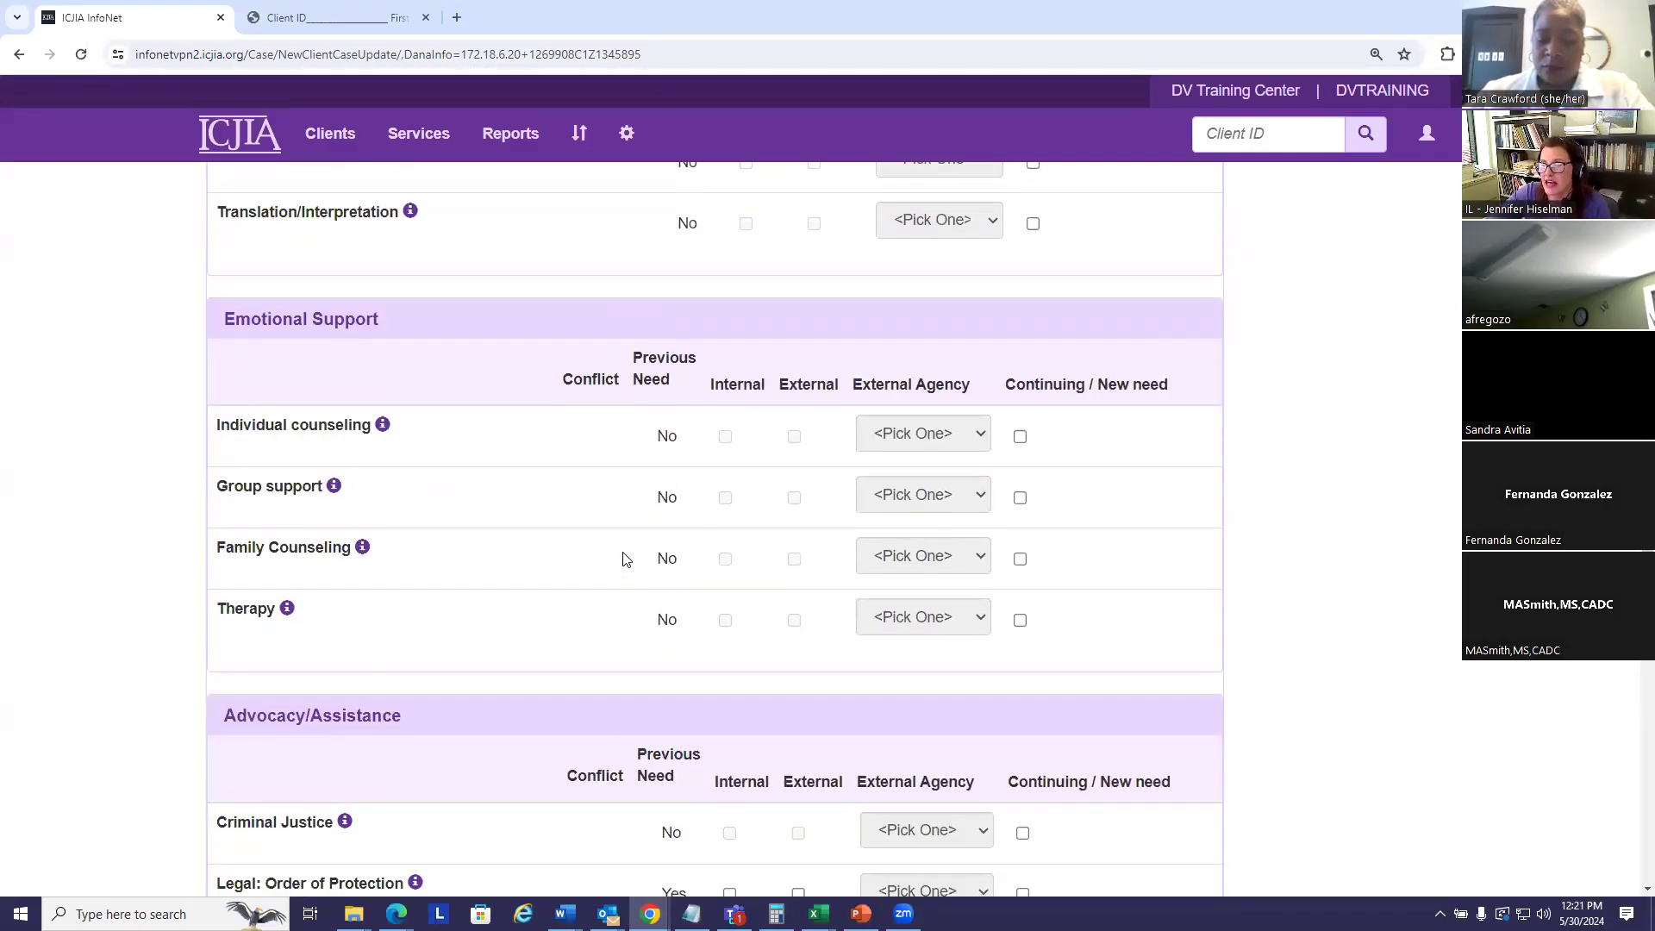
scroll(629, 557, "down", 4)
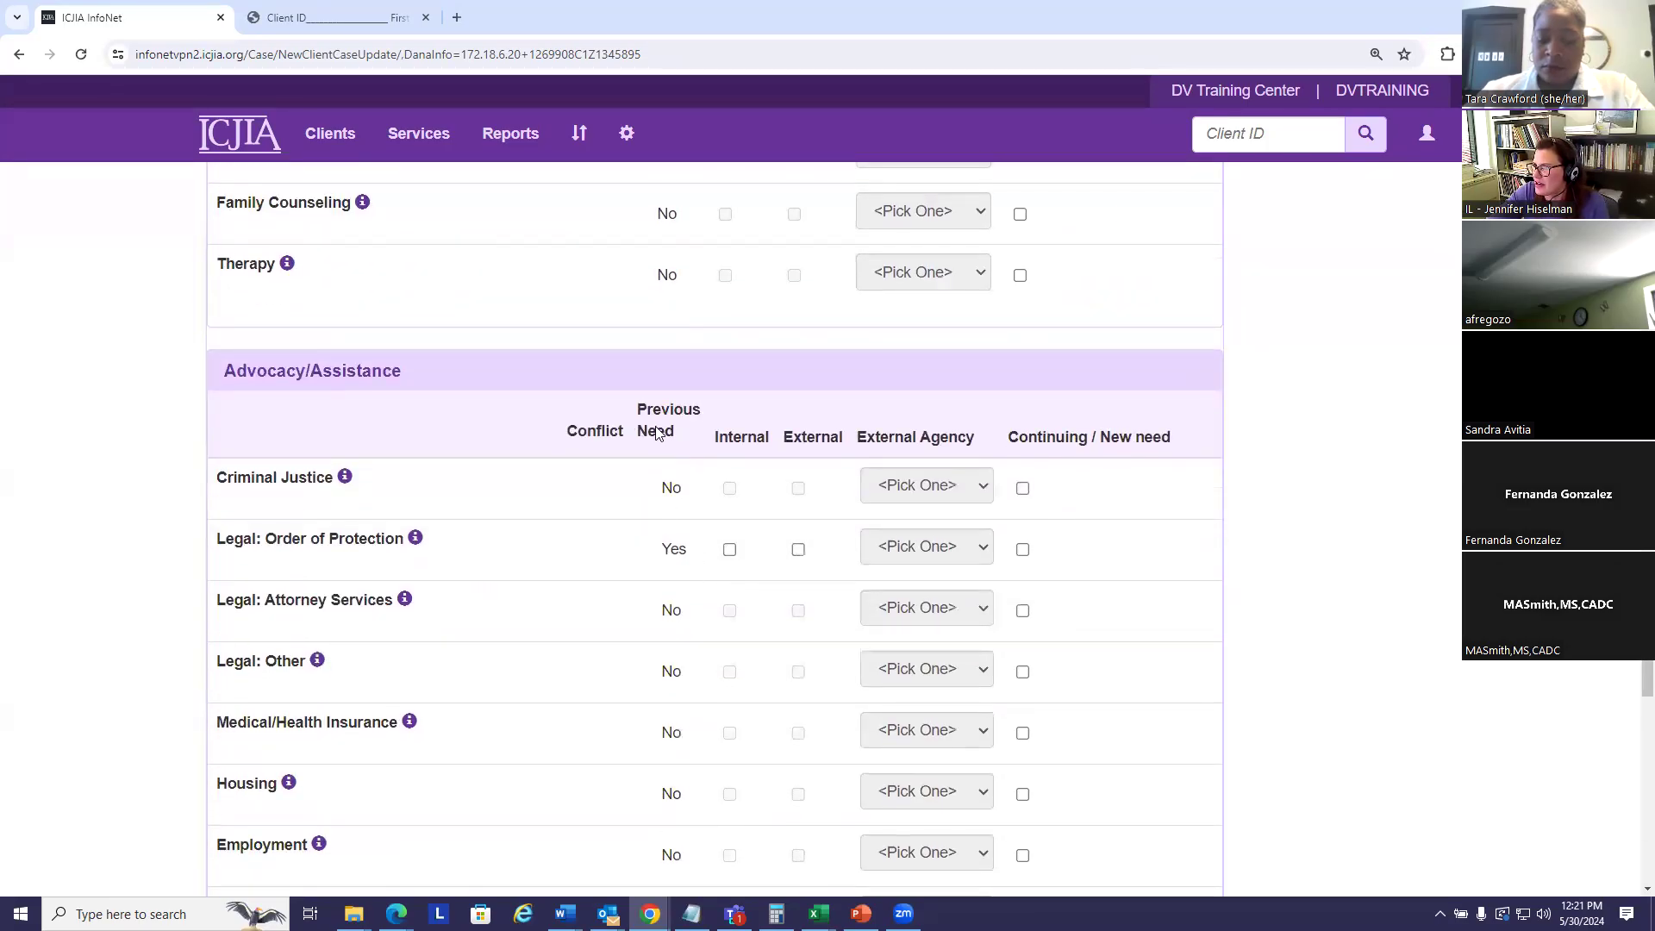
scroll(661, 587, "down", 3)
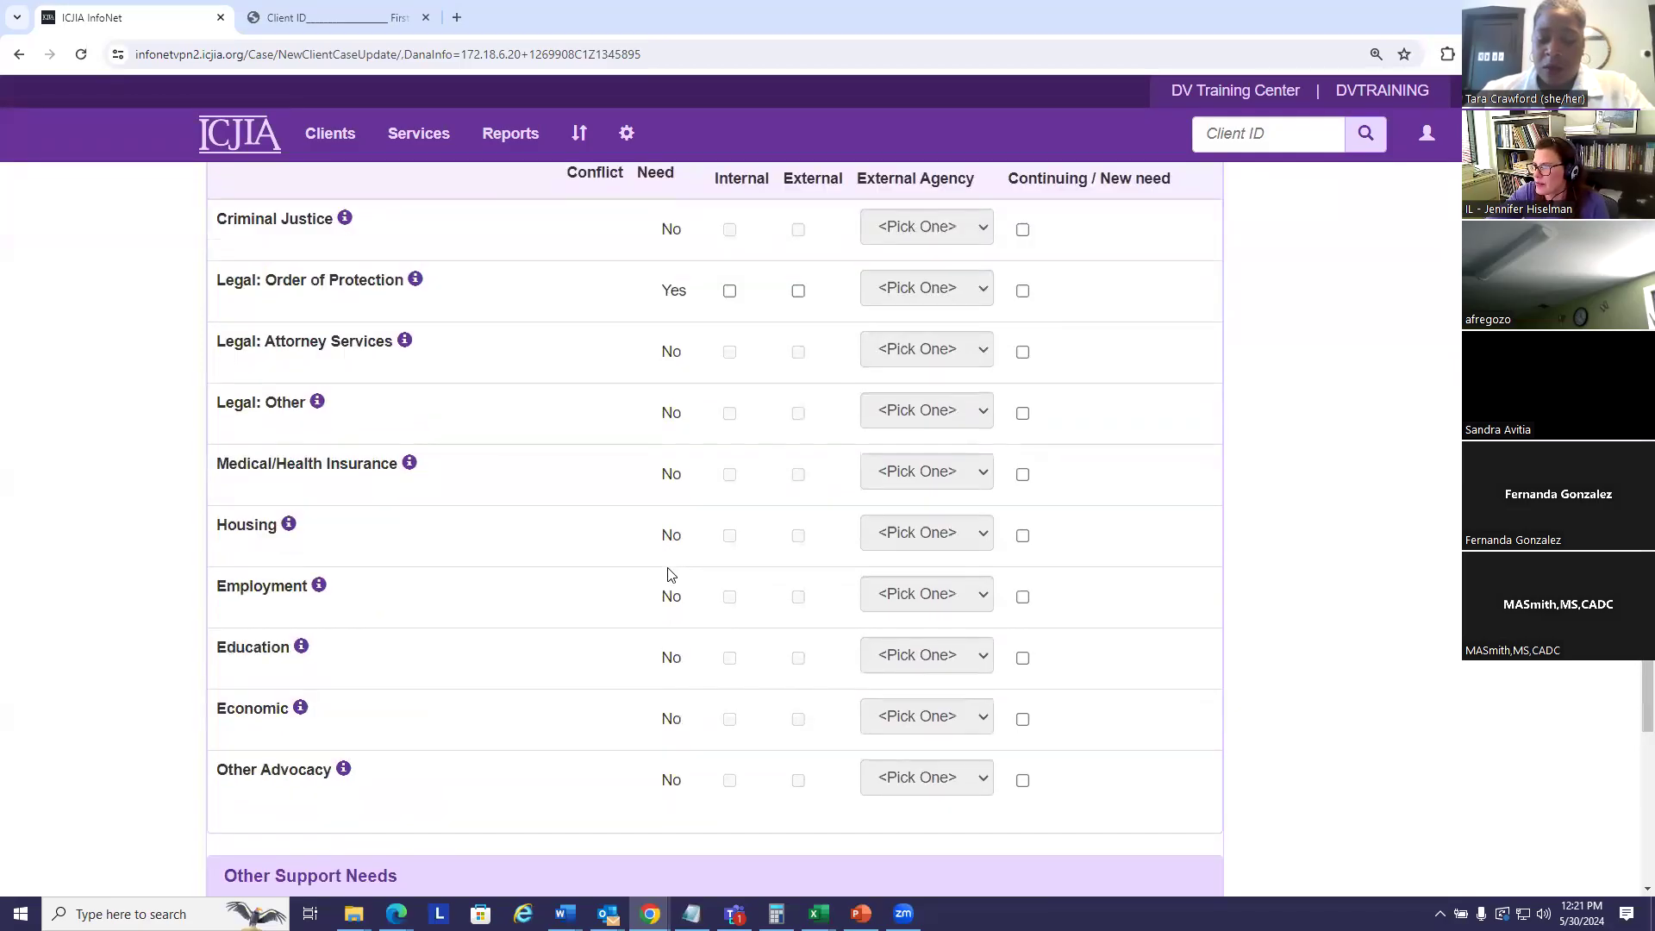
scroll(662, 575, "down", 5)
scroll(661, 562, "down", 2)
scroll(681, 569, "up", 3)
left_click_drag(1646, 708, 1646, 406)
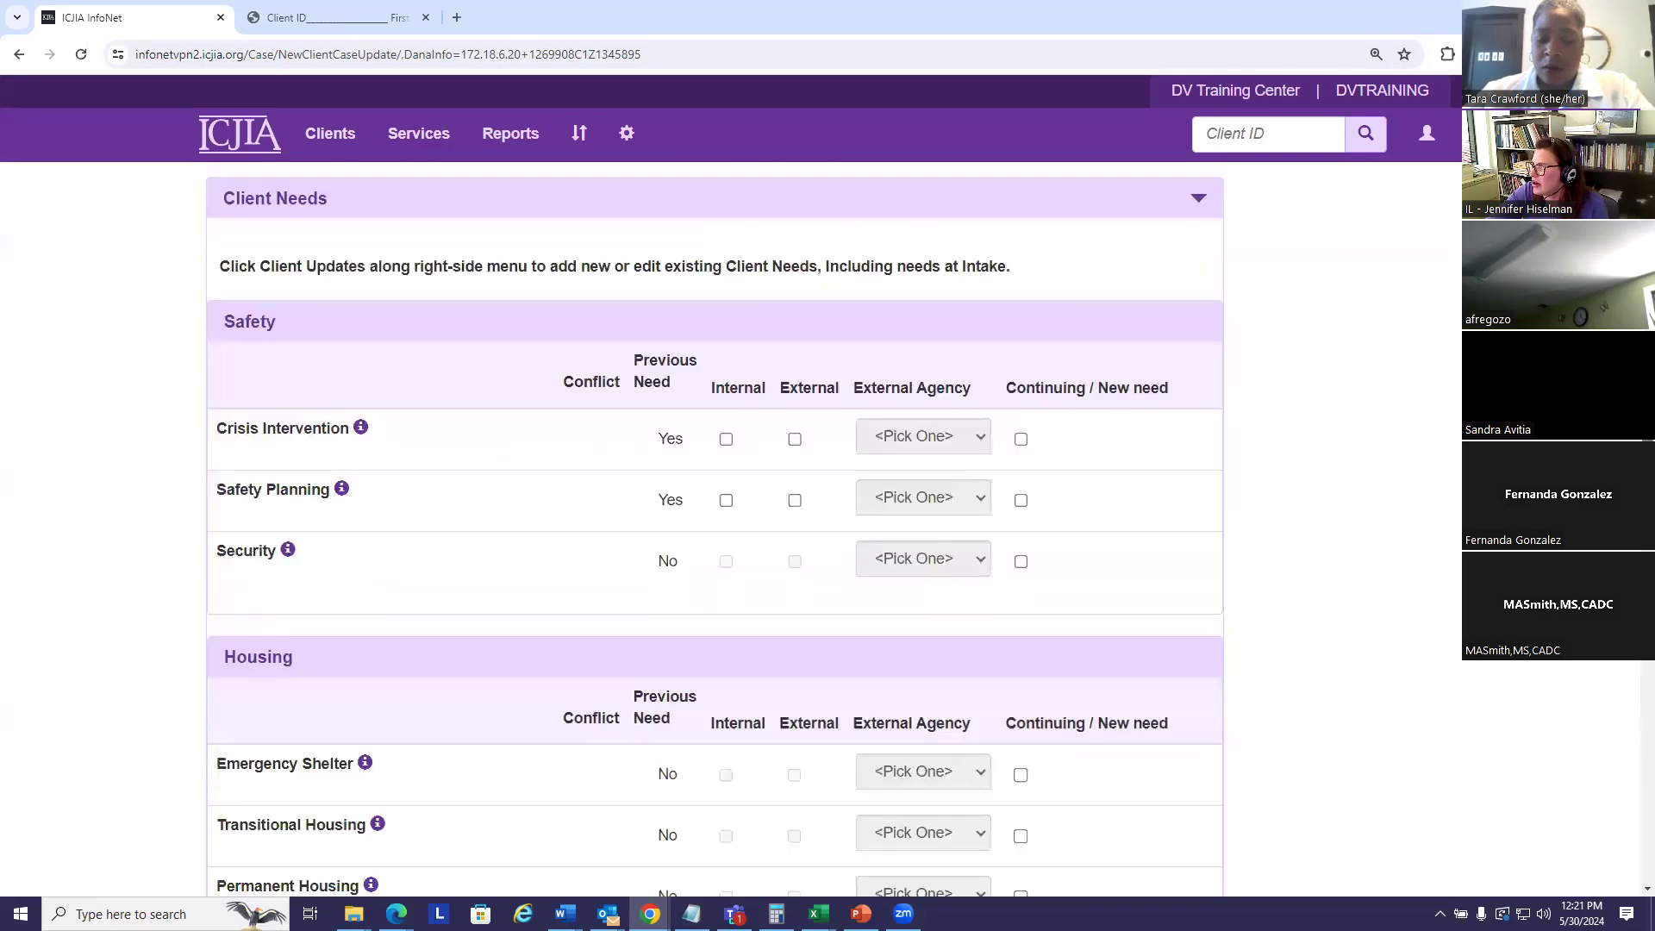
- Under Safety, mark Crisis Intervention as Internal, External through Between Us, and Continuing / New need, and mark Safety Planning as Internal
scroll(1223, 389, "down", 2)
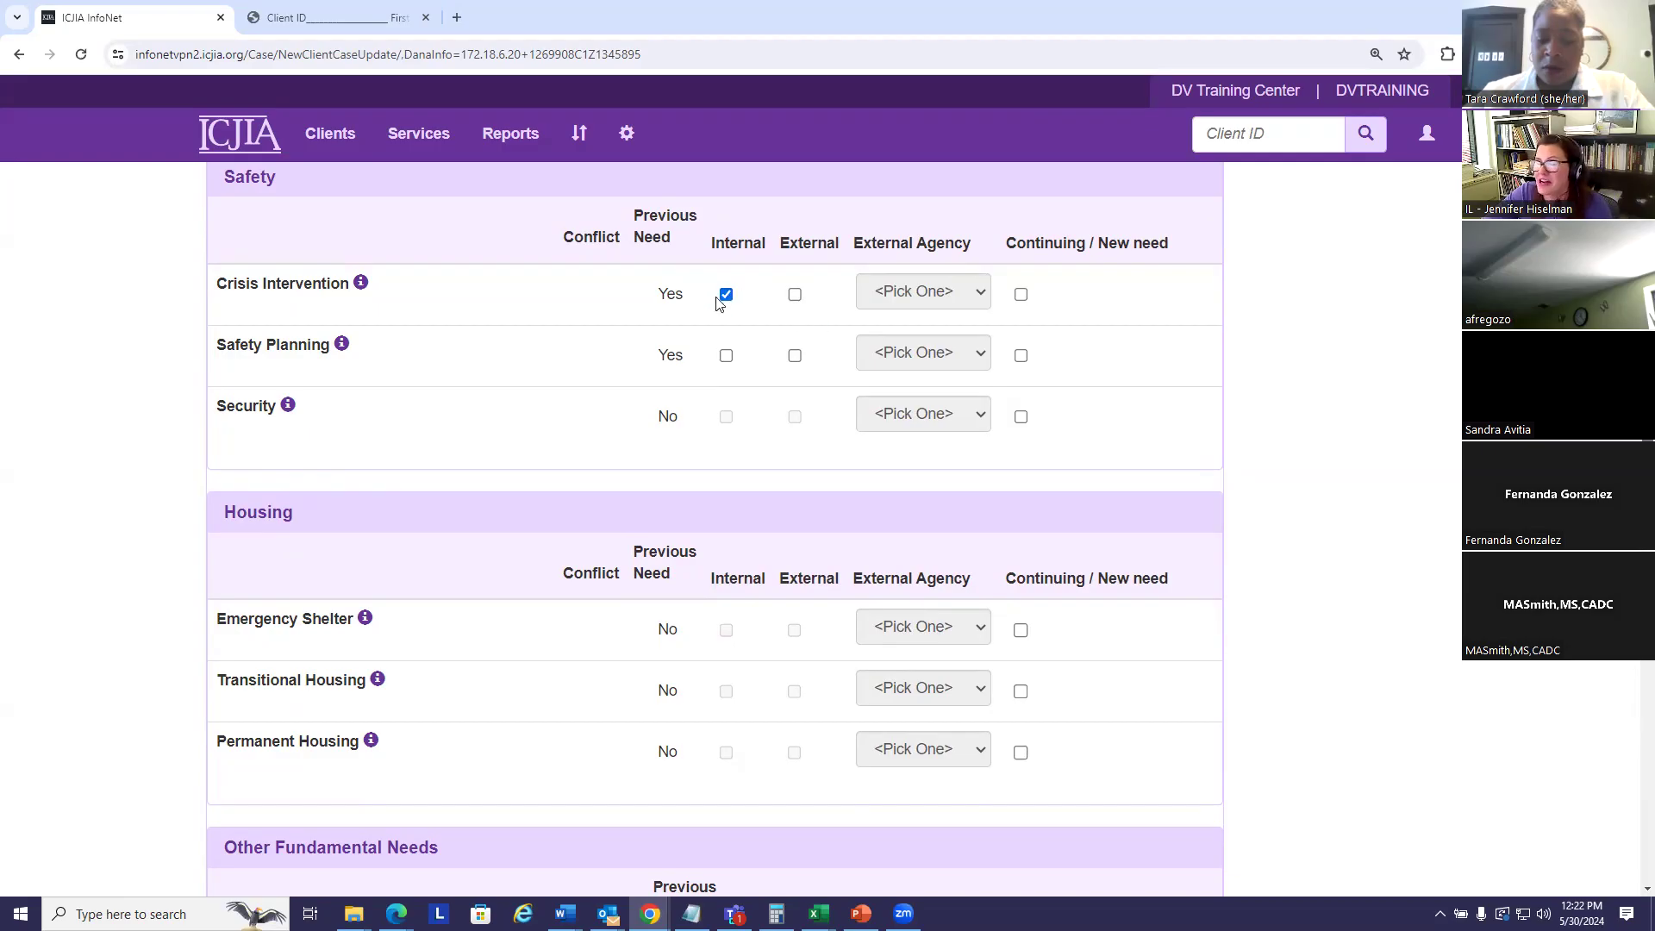
left_click(795, 295)
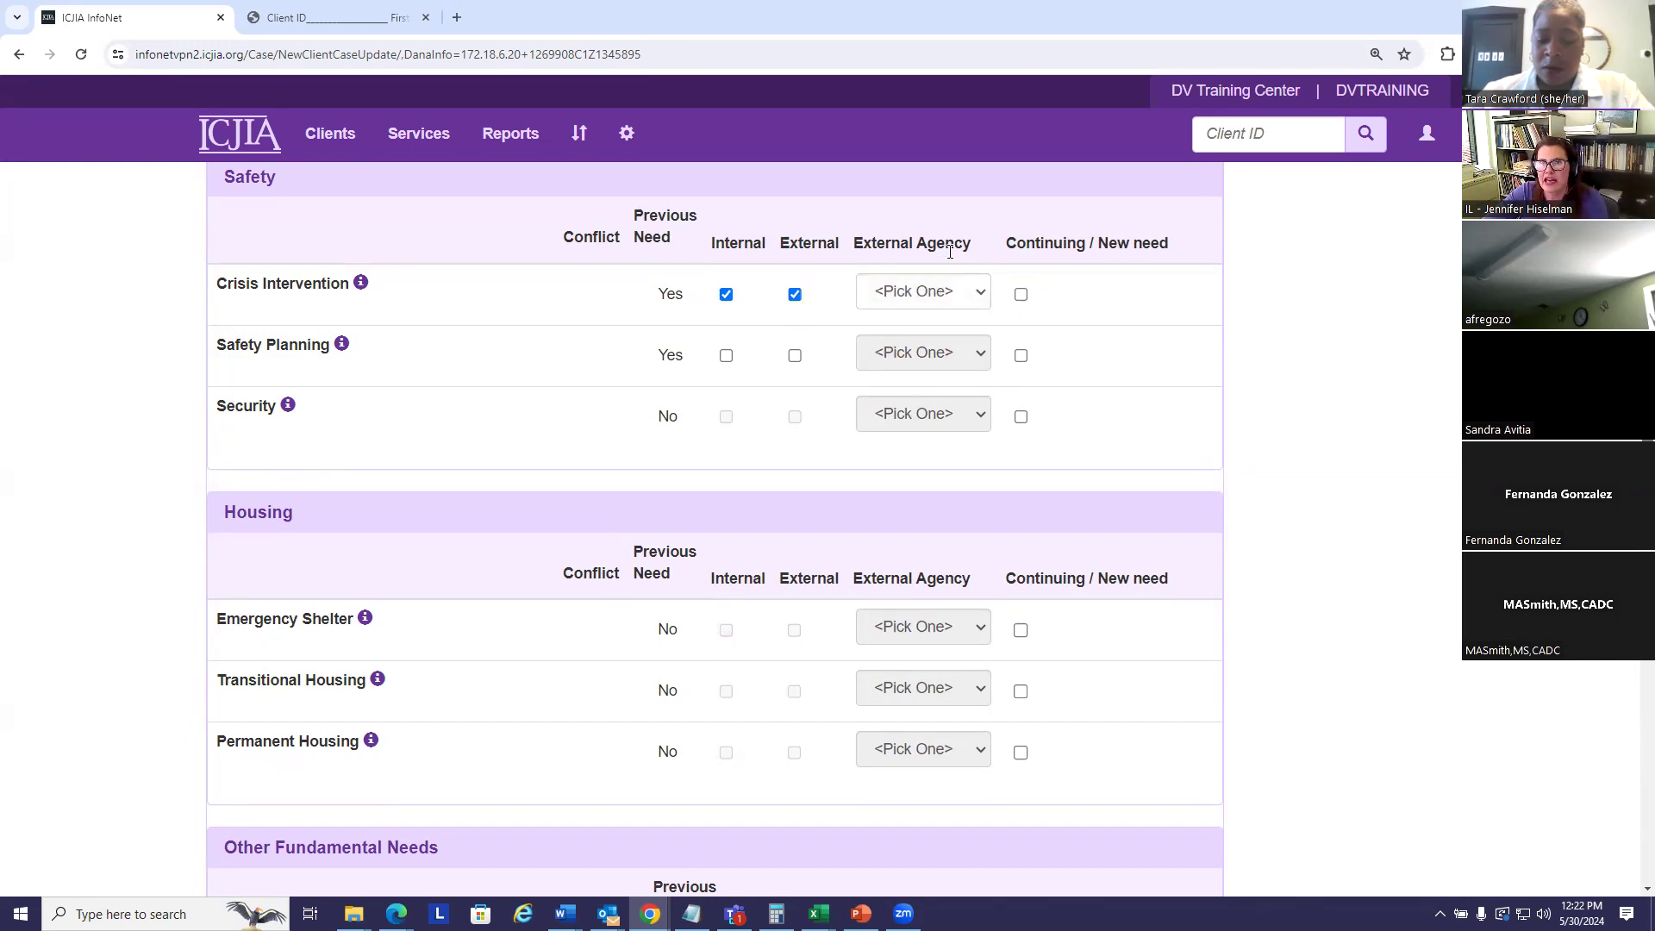
left_click(986, 294)
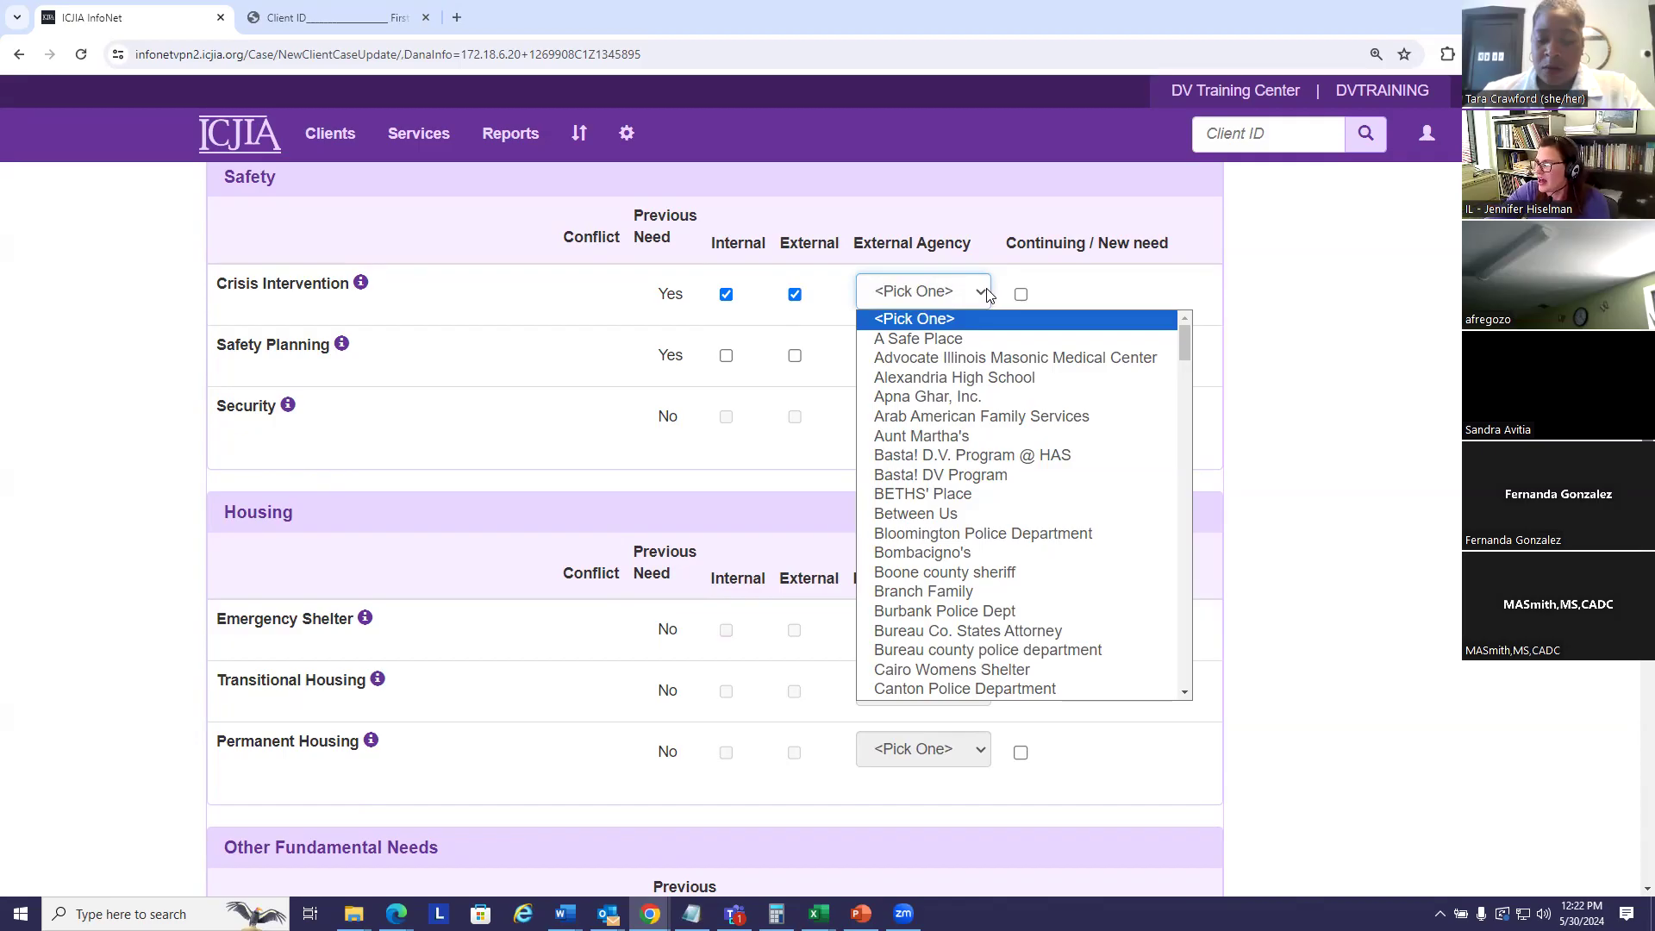
left_click(943, 515)
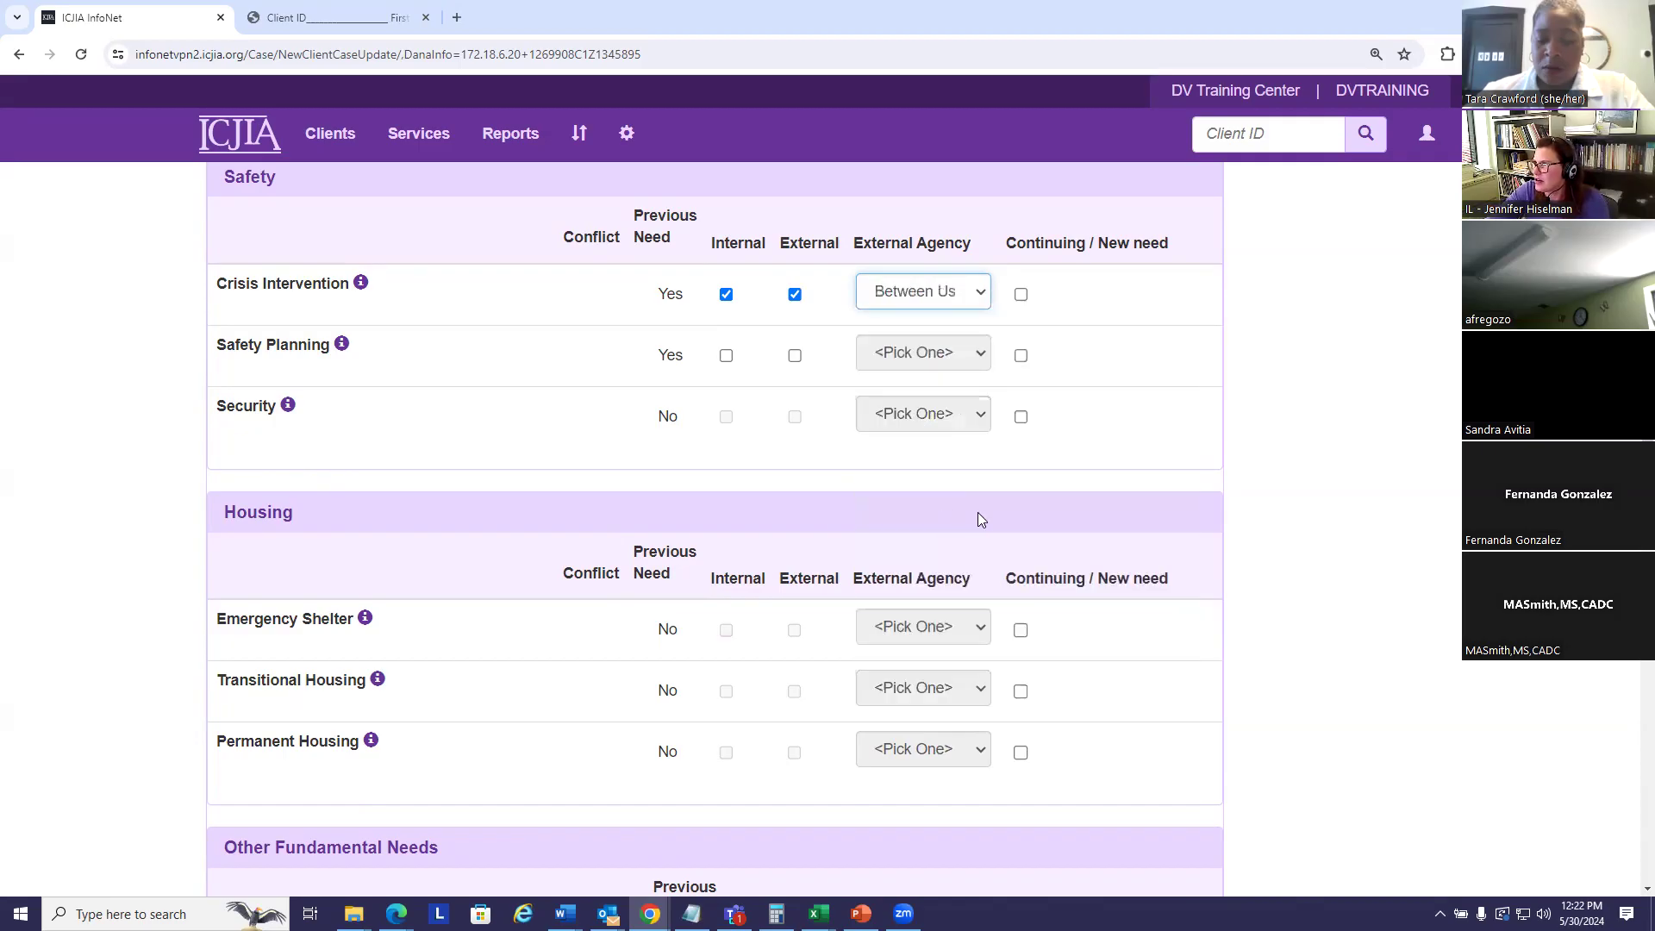
left_click(1022, 294)
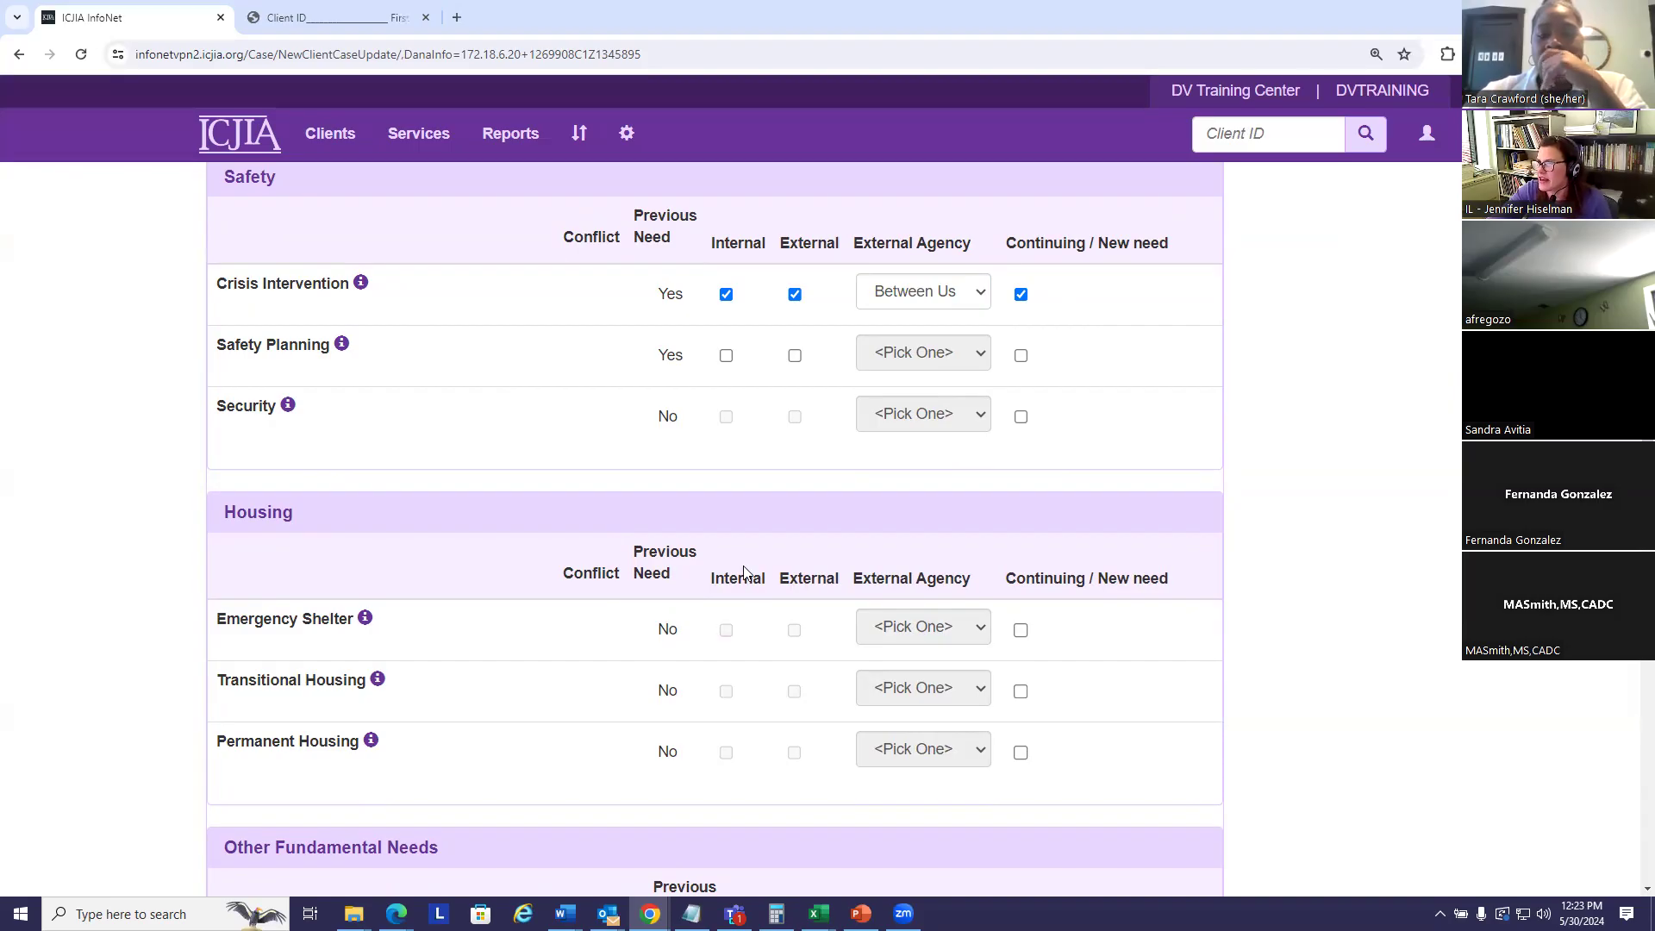
left_click(726, 355)
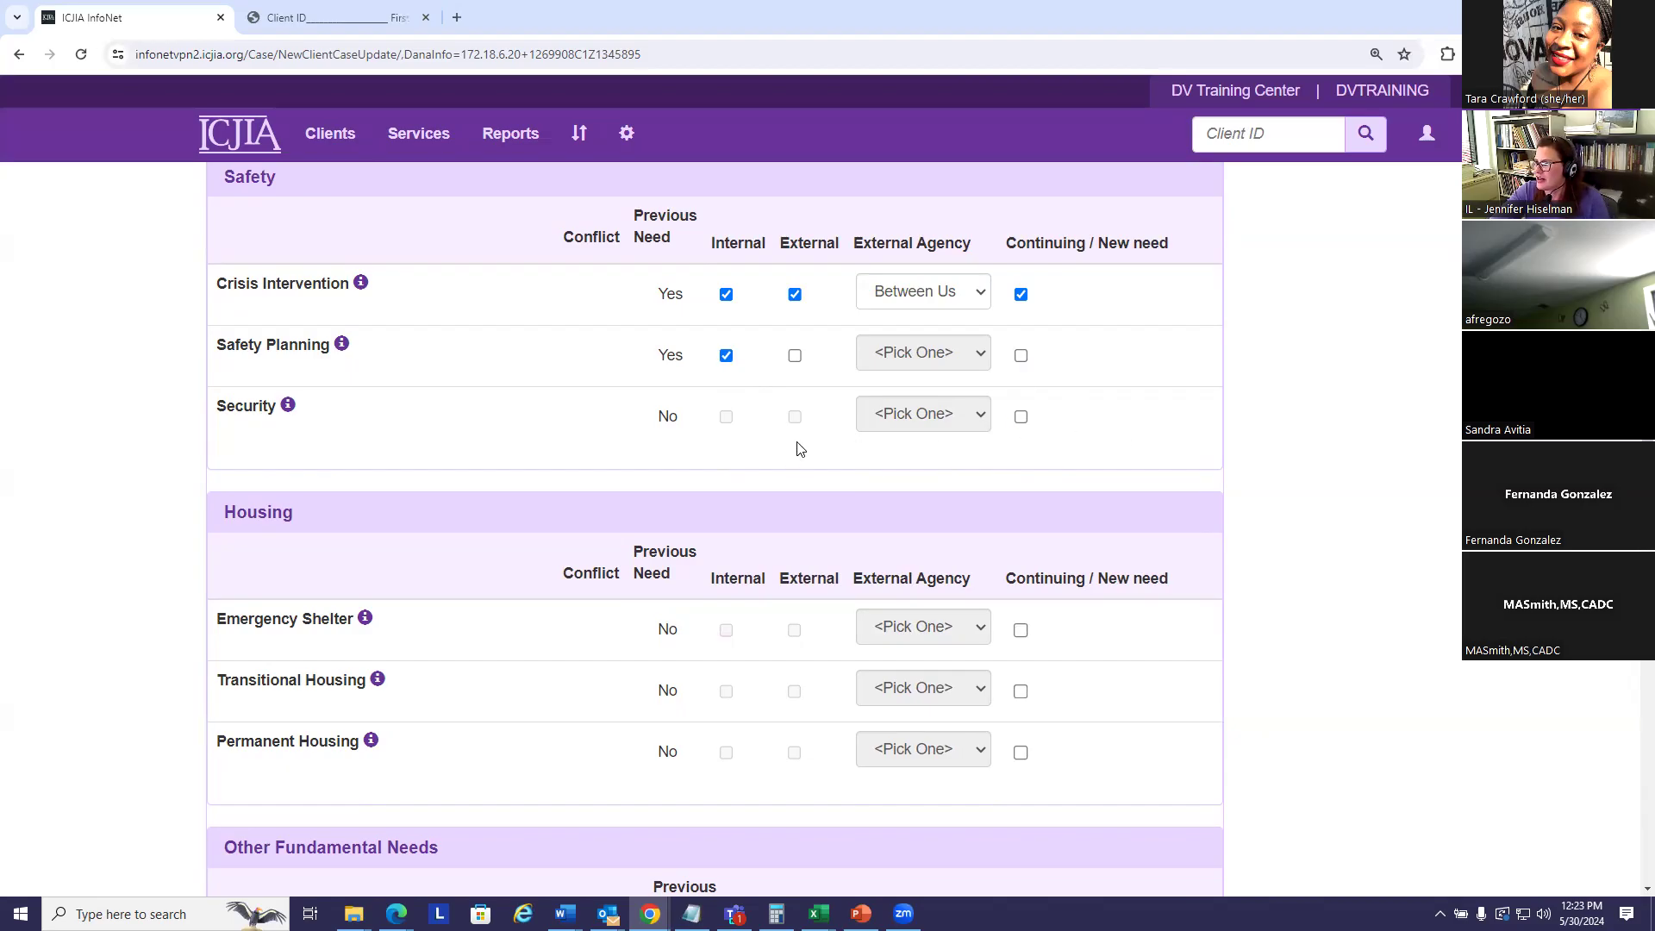
- Under Other Fundamental Needs, mark Basic needs as Internal and Financial Resources as both Internal and External
scroll(800, 444, "down", 6)
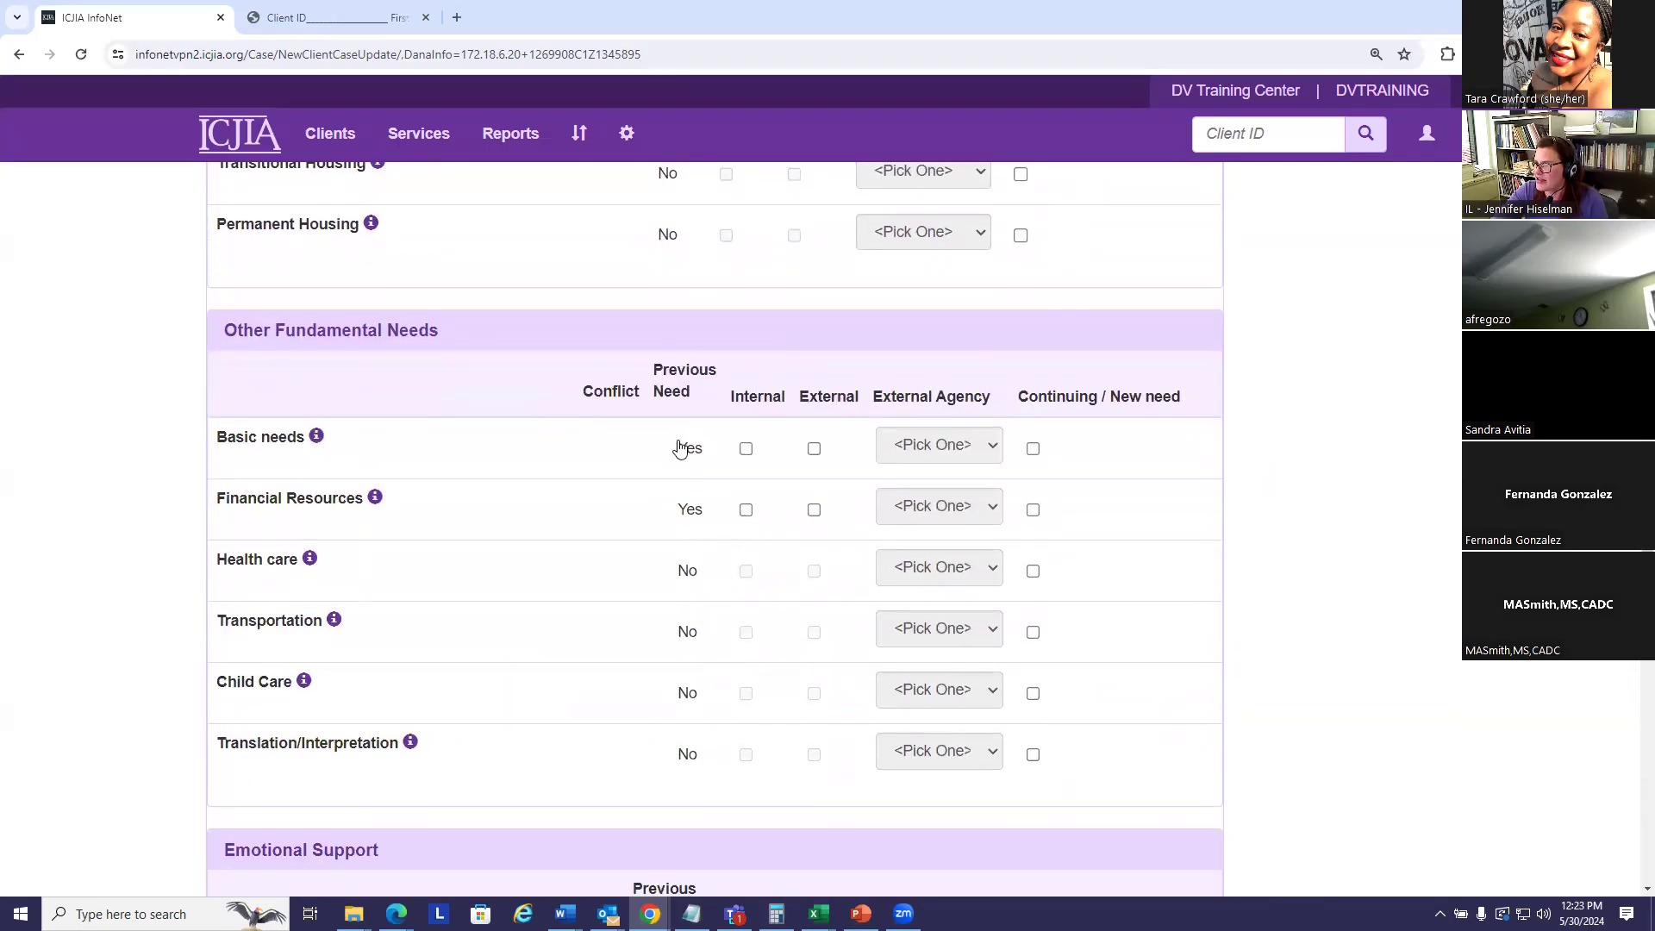
left_click(745, 448)
left_click(746, 509)
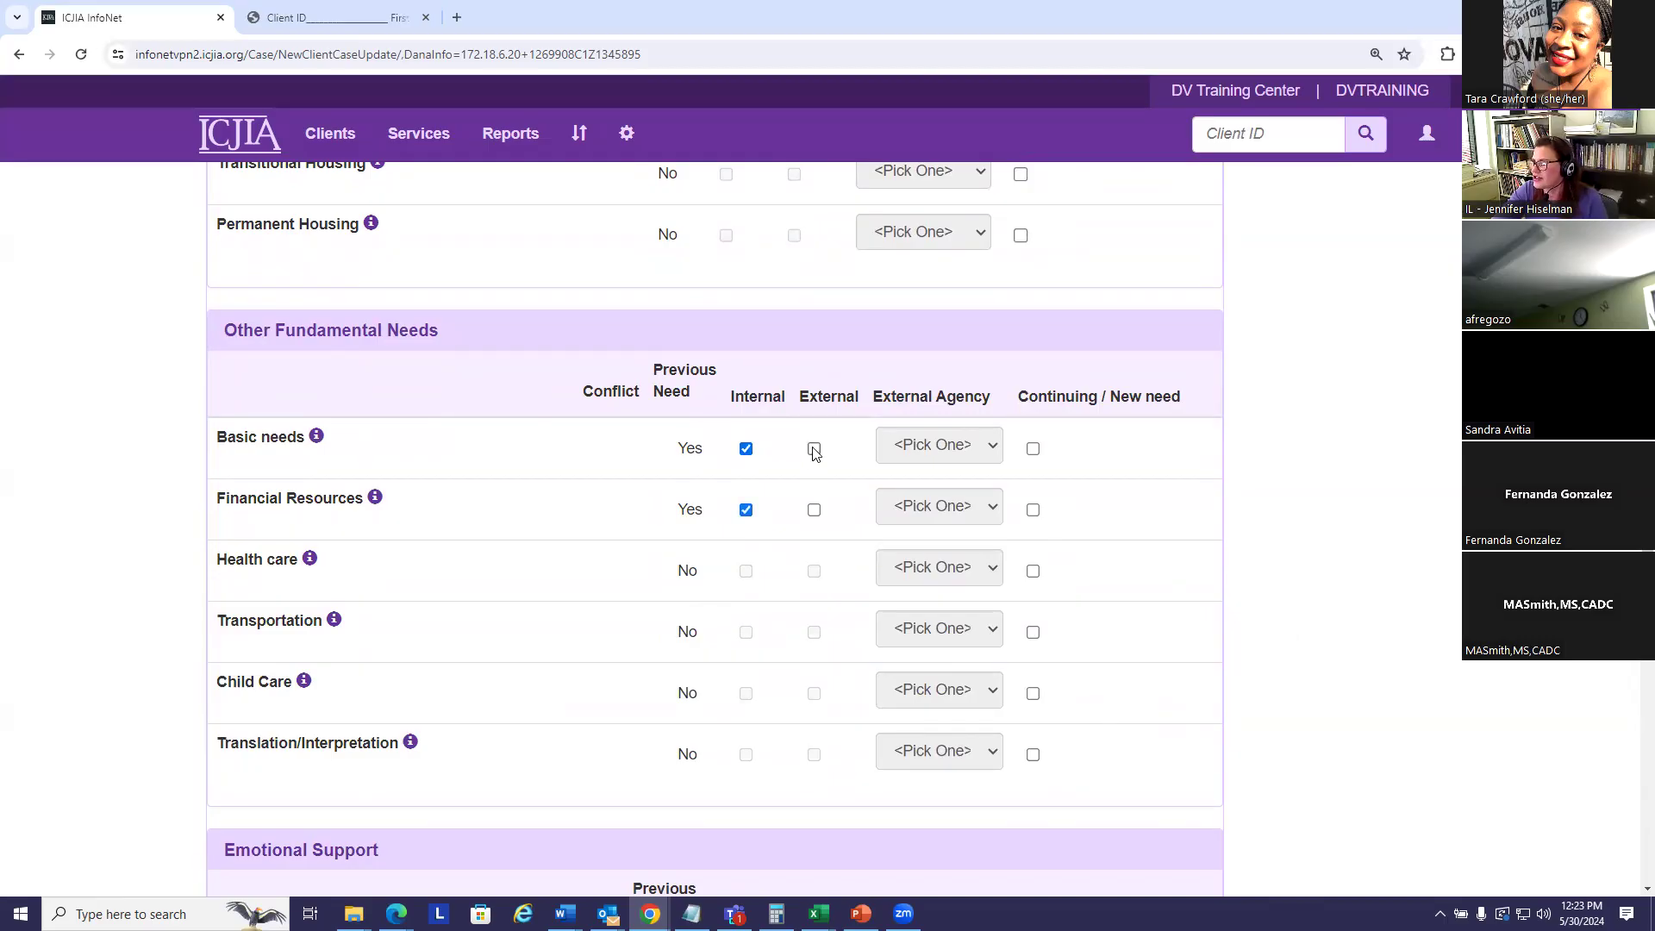
left_click(813, 509)
- Under Emotional Support, mark Individual counseling as a Continuing / New need
scroll(1228, 553, "down", 2)
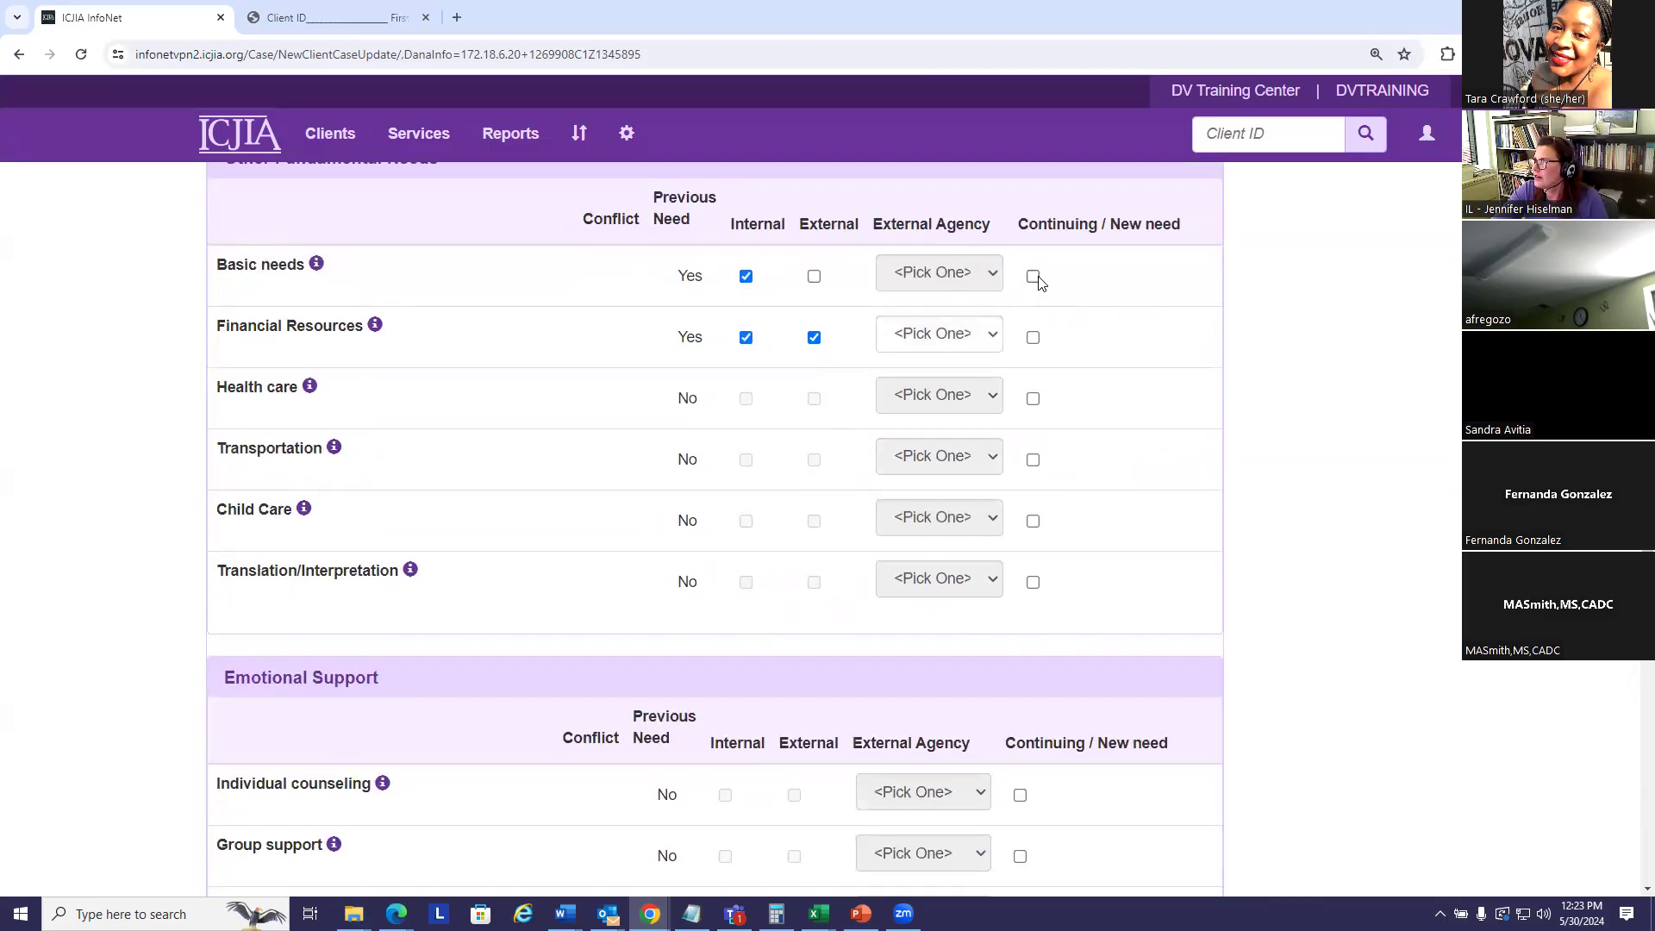
scroll(1090, 313, "down", 1)
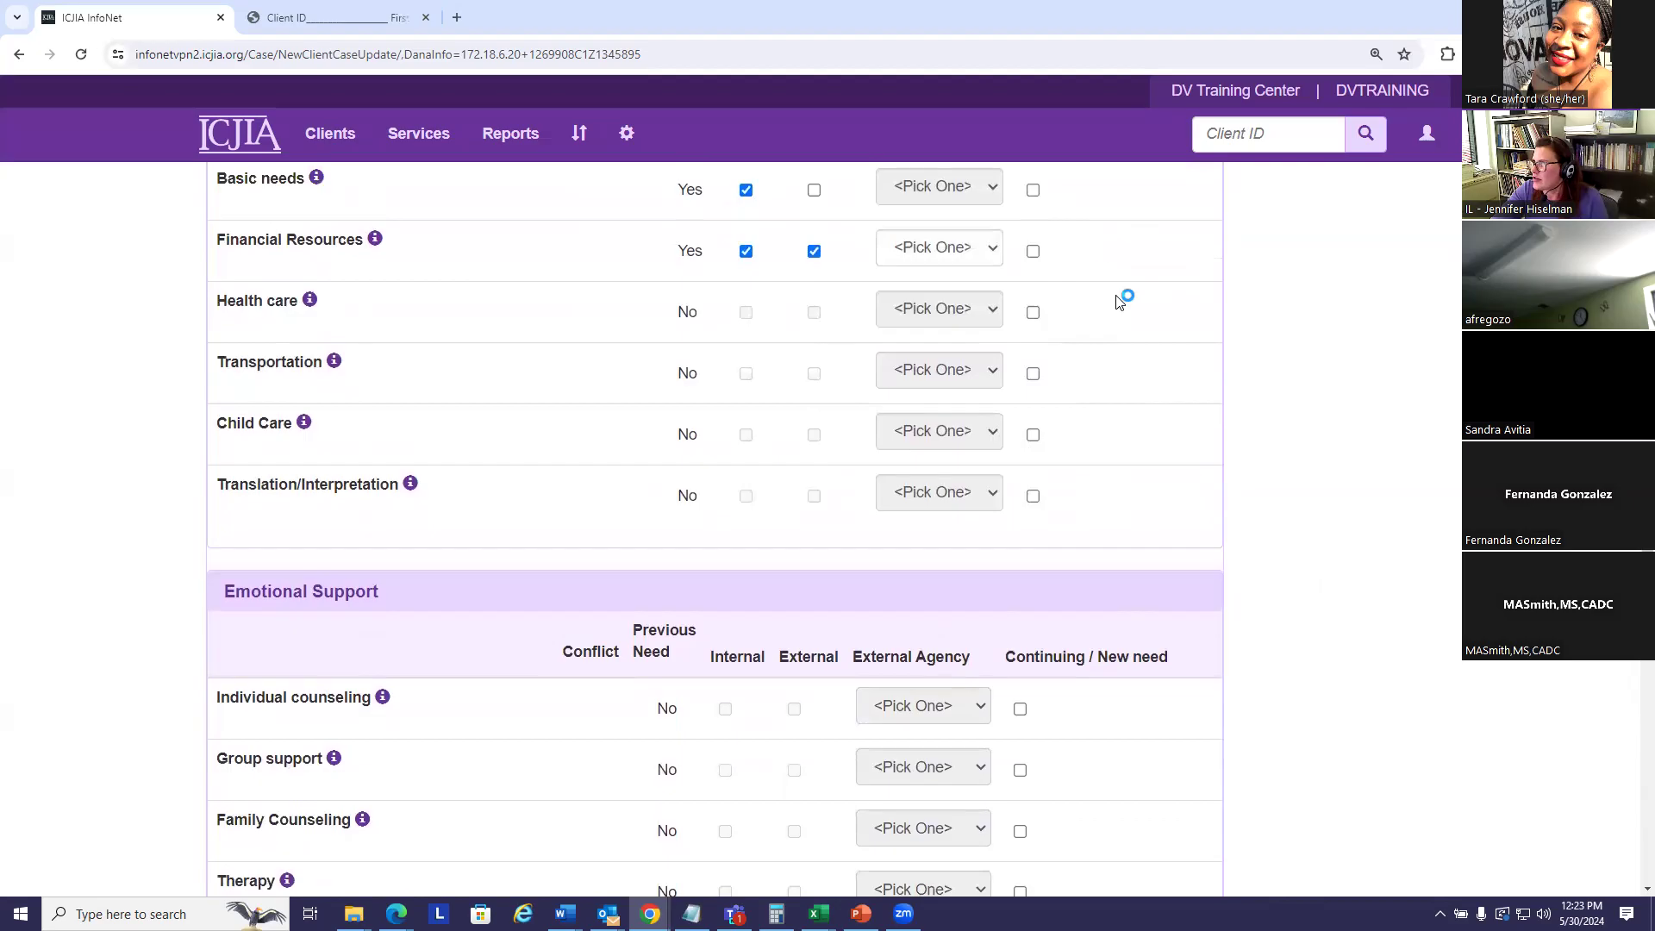
scroll(1069, 340, "down", 3)
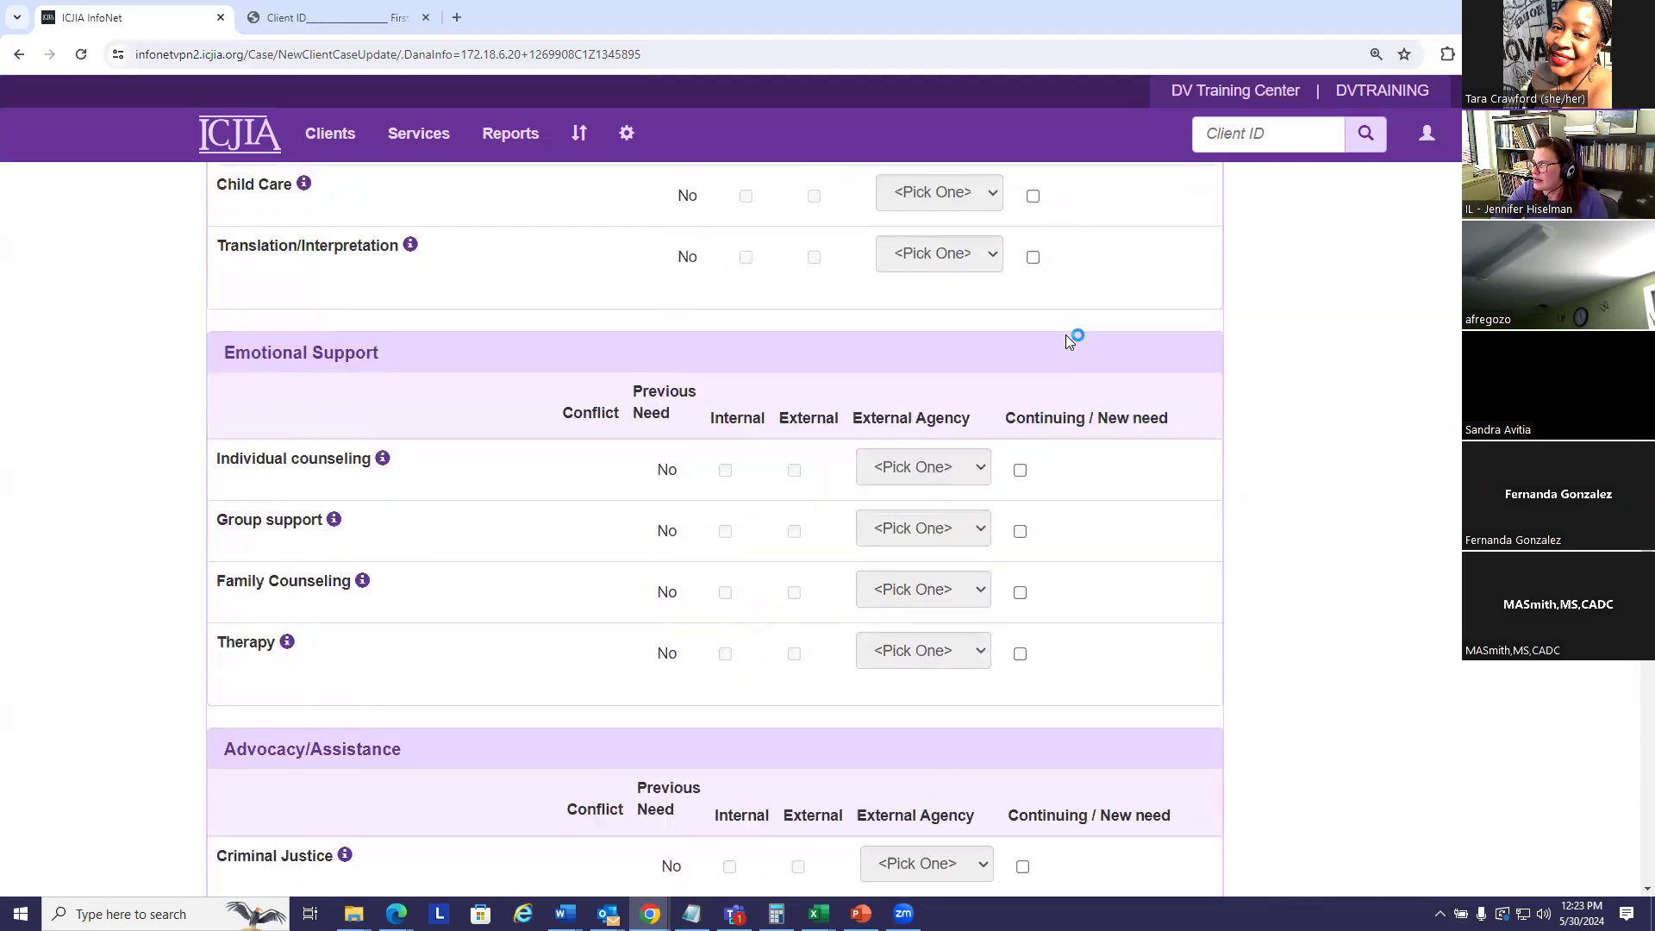
scroll(1066, 334, "down", 2)
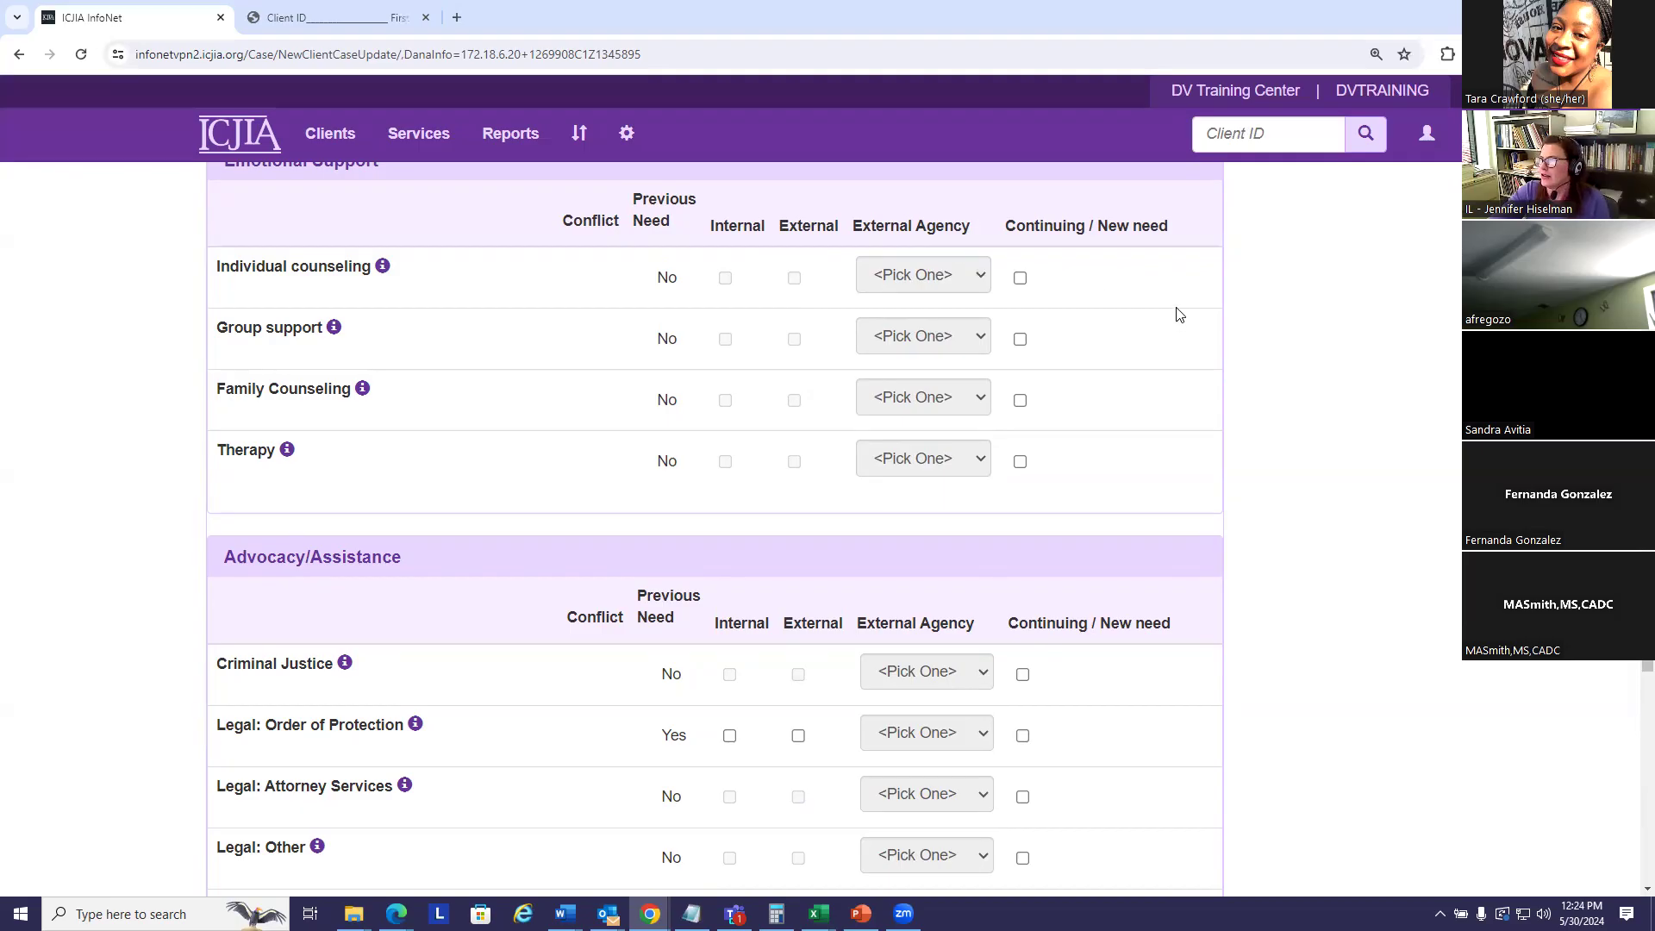
left_click(1021, 280)
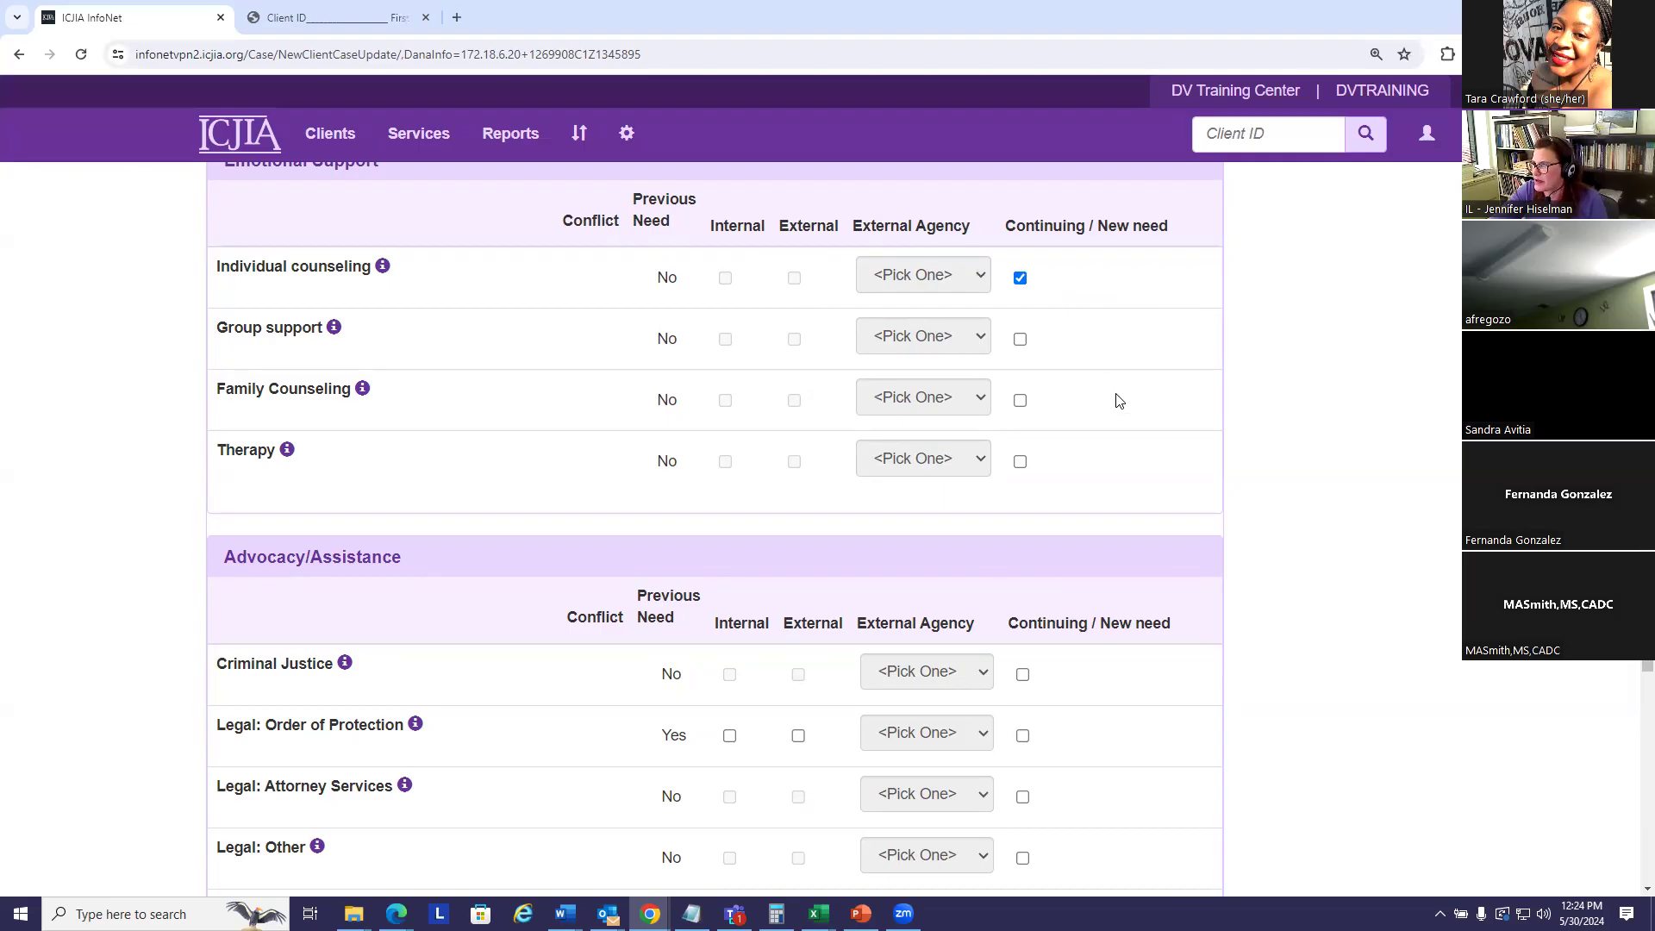
- Under Advocacy/Assistance, mark Legal: Order of Protection as Internal and as a Continuing / New need
scroll(1109, 386, "down", 3)
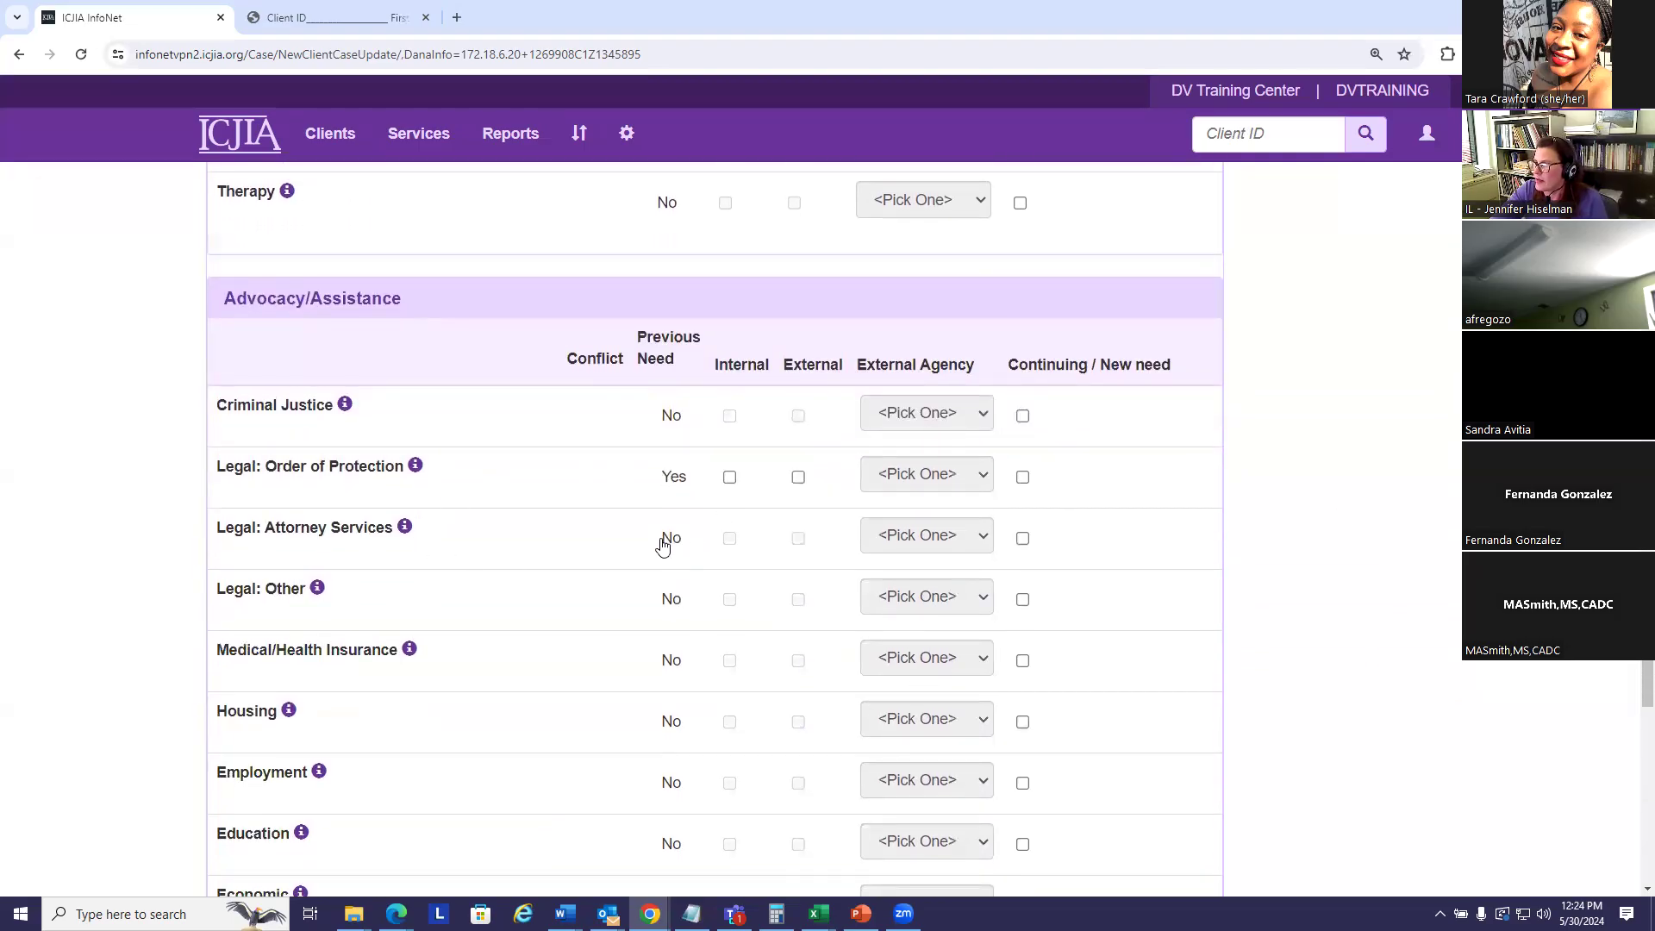
left_click(729, 479)
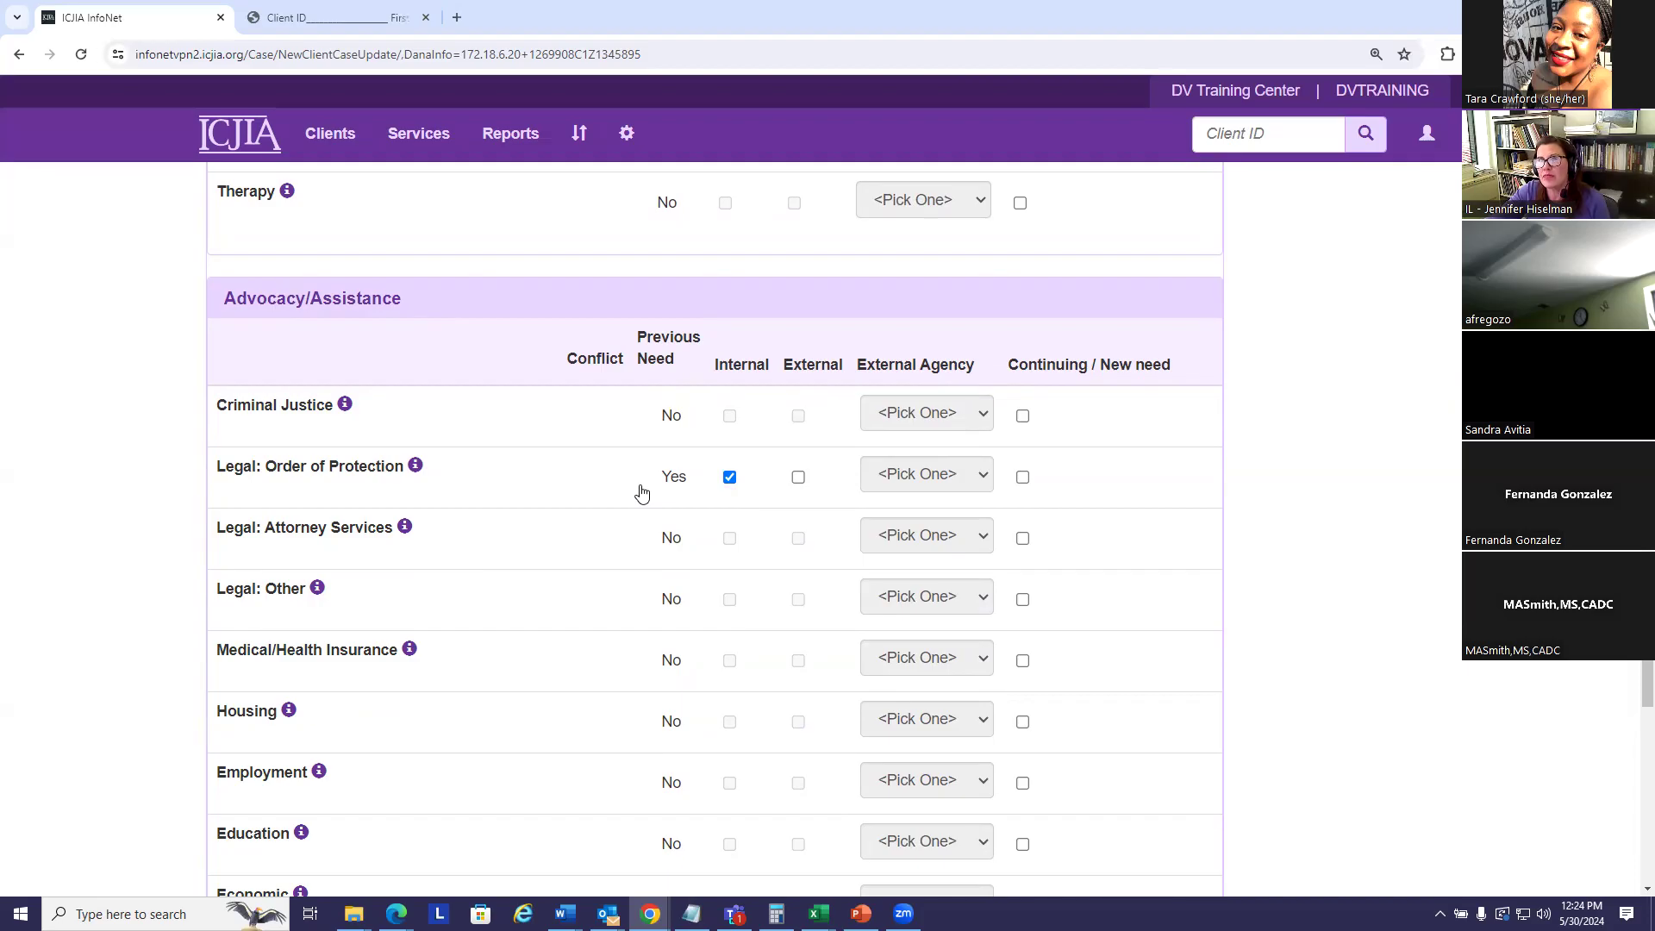
left_click(1022, 477)
- Under Other Support Needs, mark Life skills as a Continuing / New need
scroll(1146, 476, "down", 2)
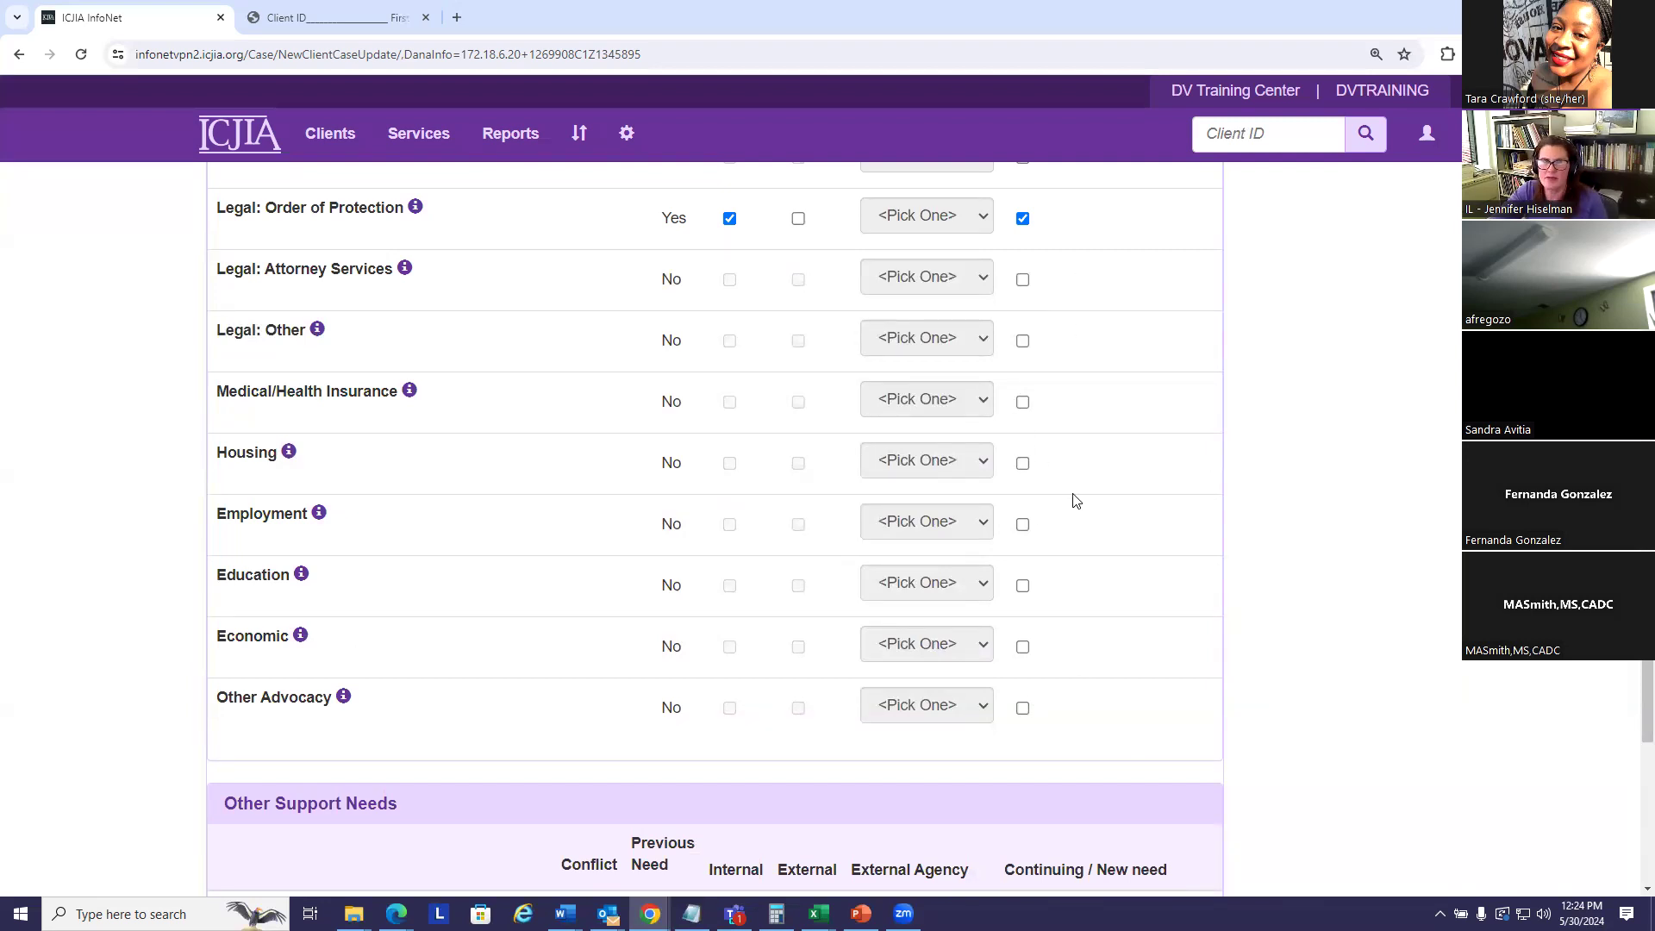
scroll(1074, 442, "down", 2)
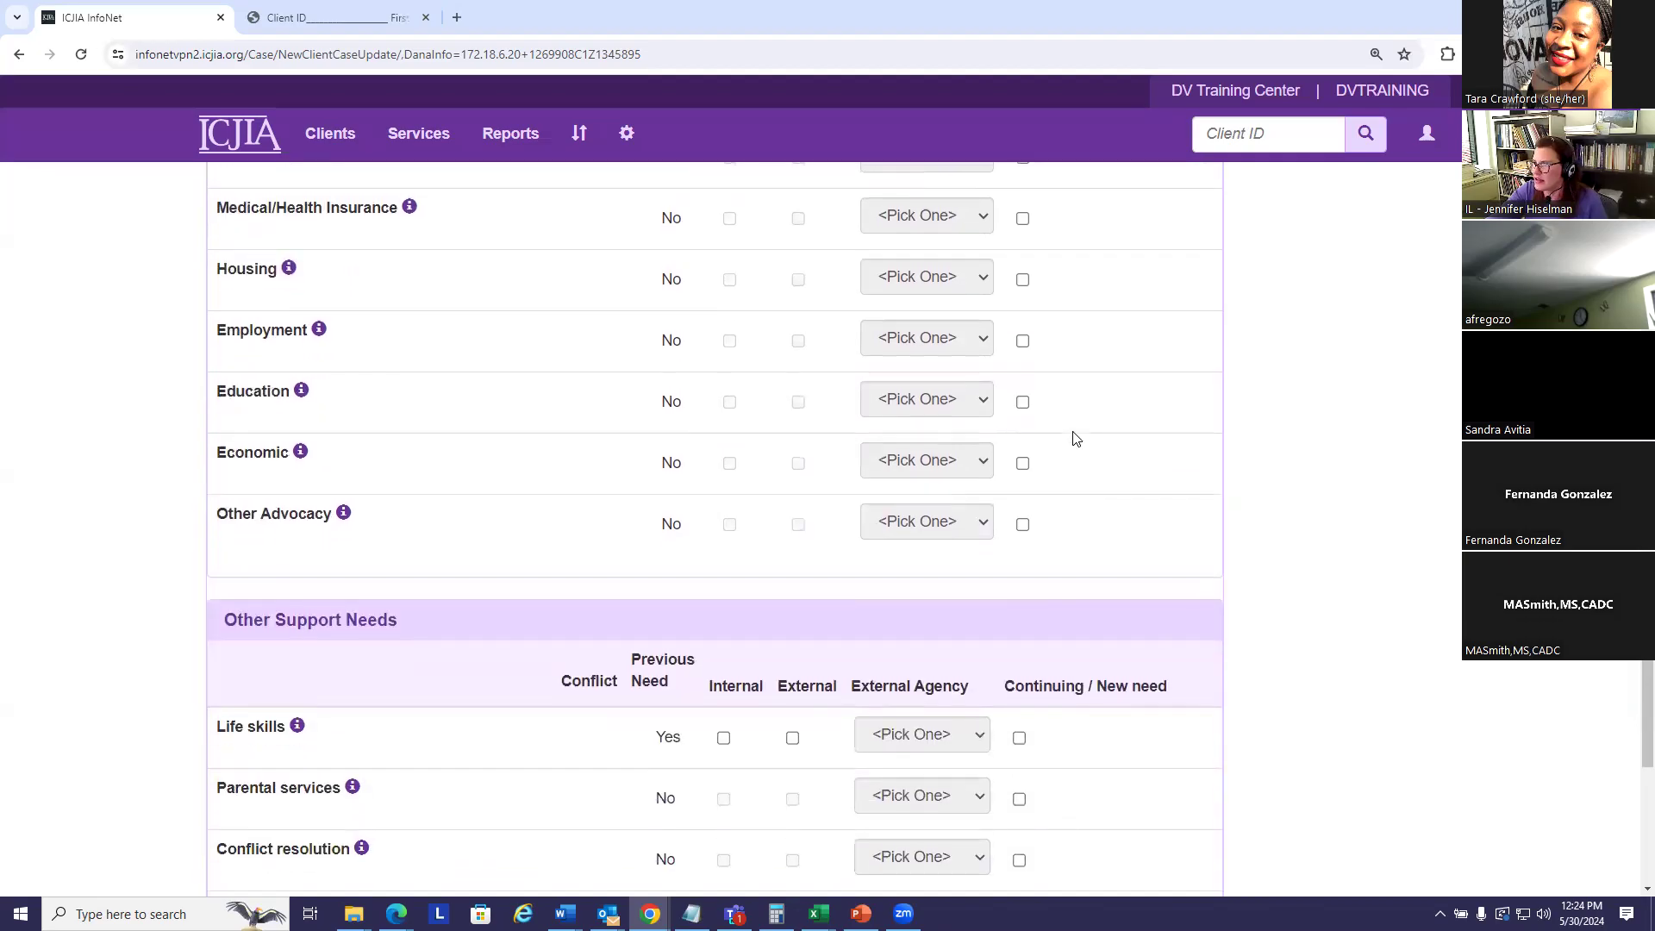
scroll(1075, 439, "down", 3)
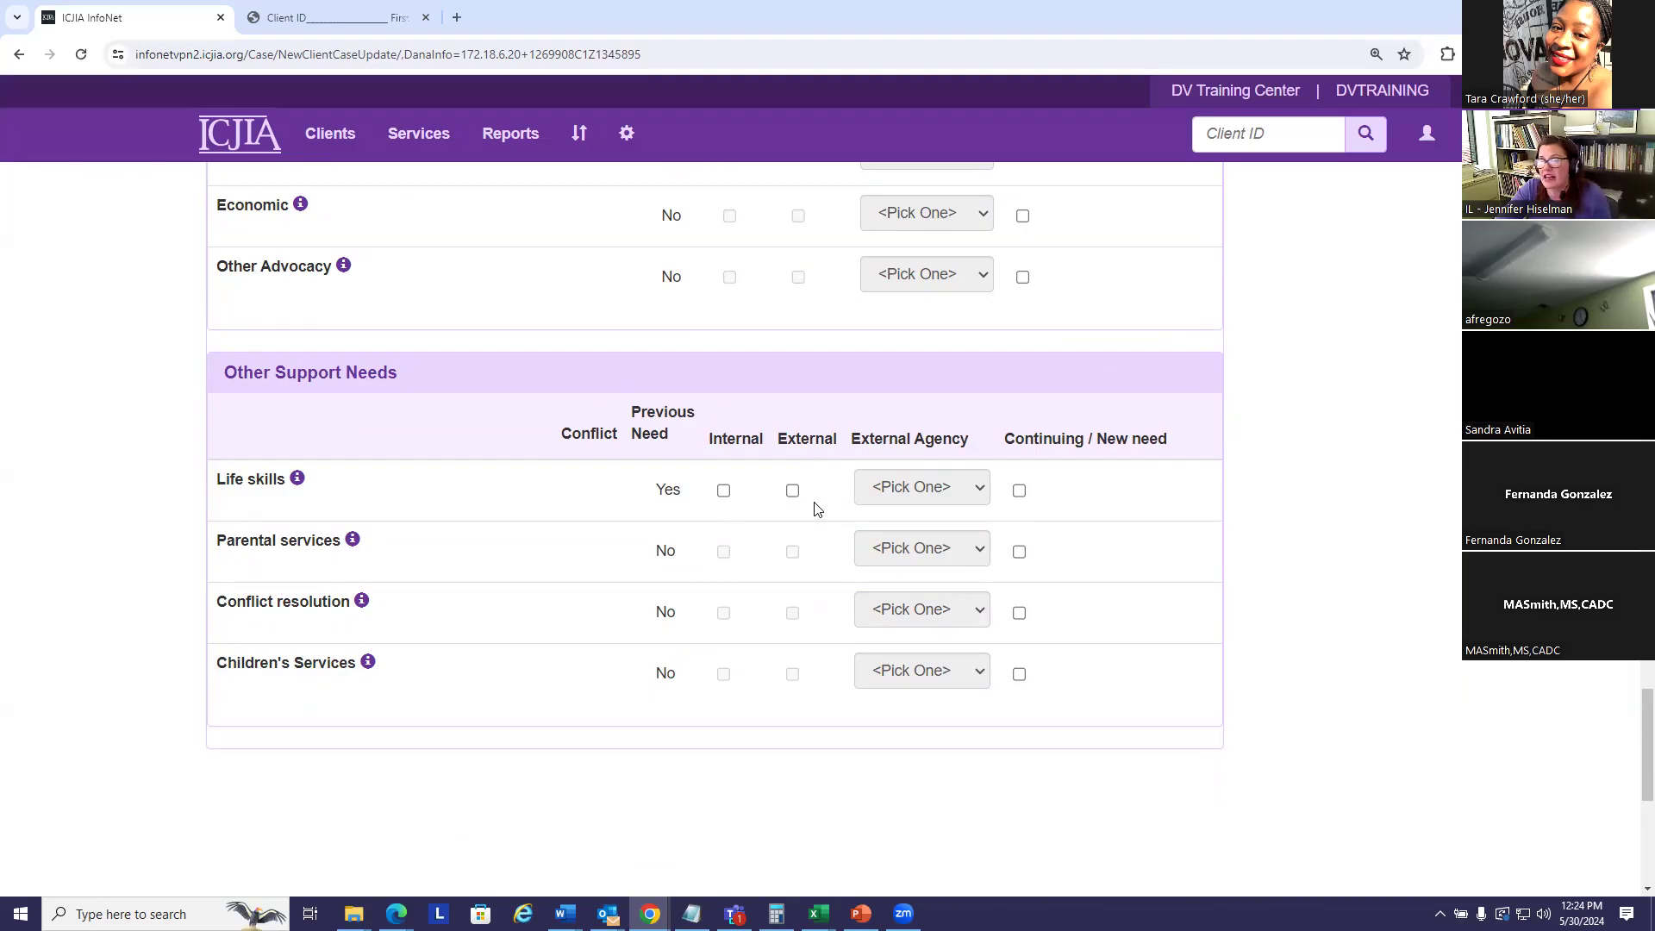
left_click(1020, 492)
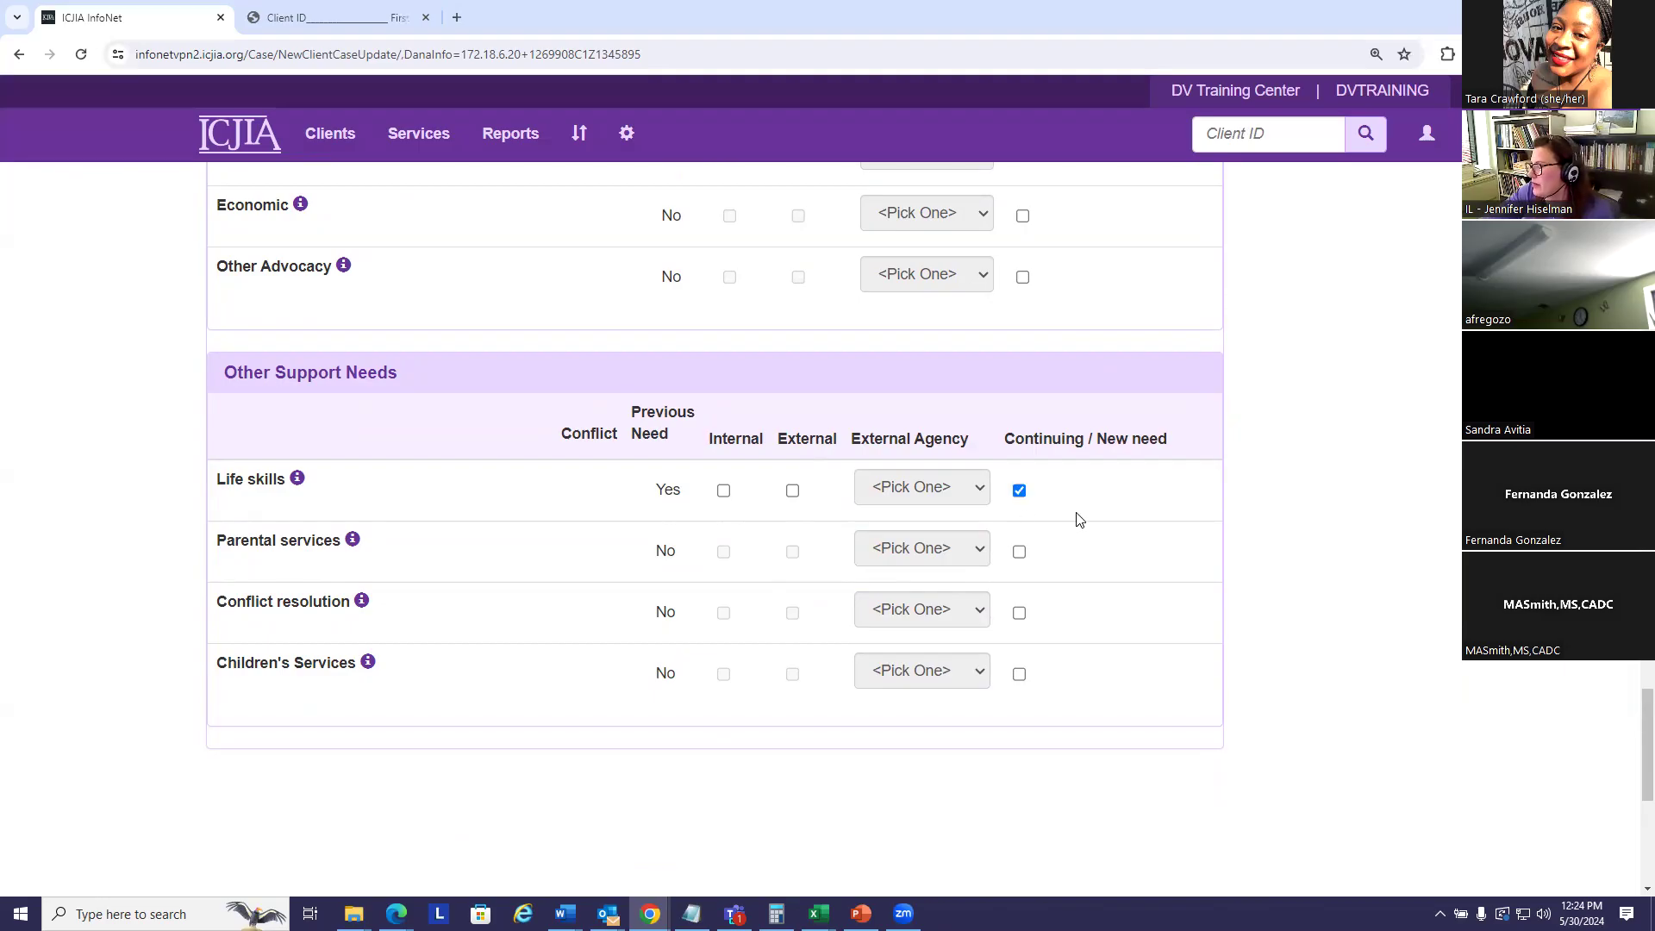
- Save the client update dated 05/15/2024
scroll(1264, 527, "down", 4)
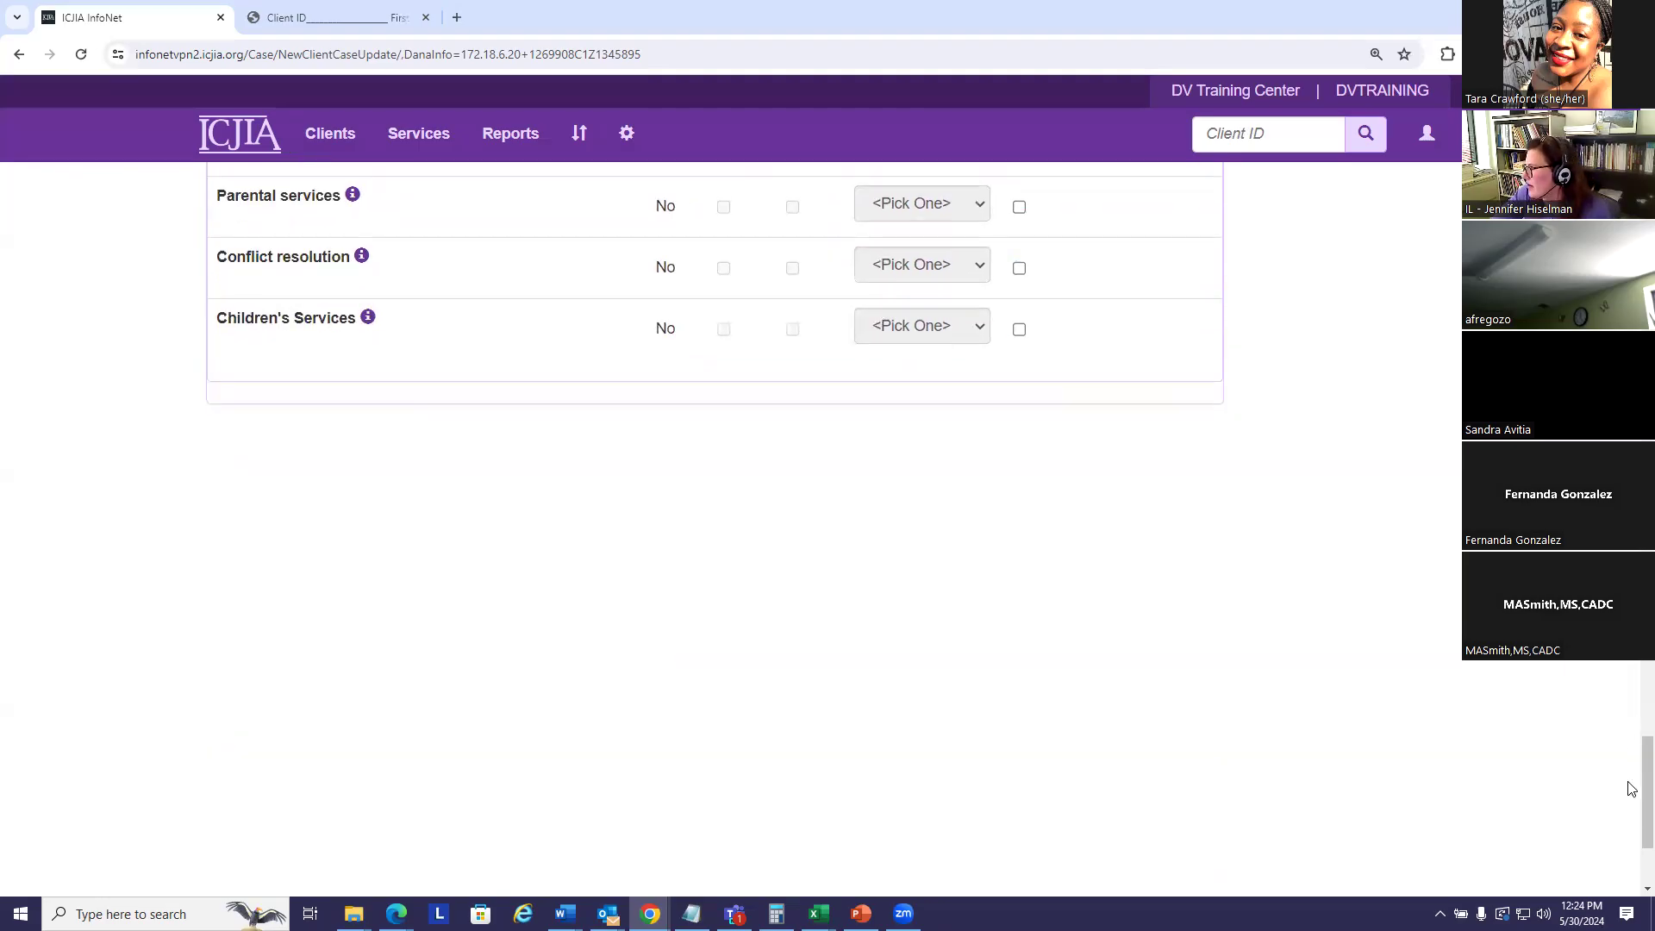
scroll(1632, 799, "up", 20)
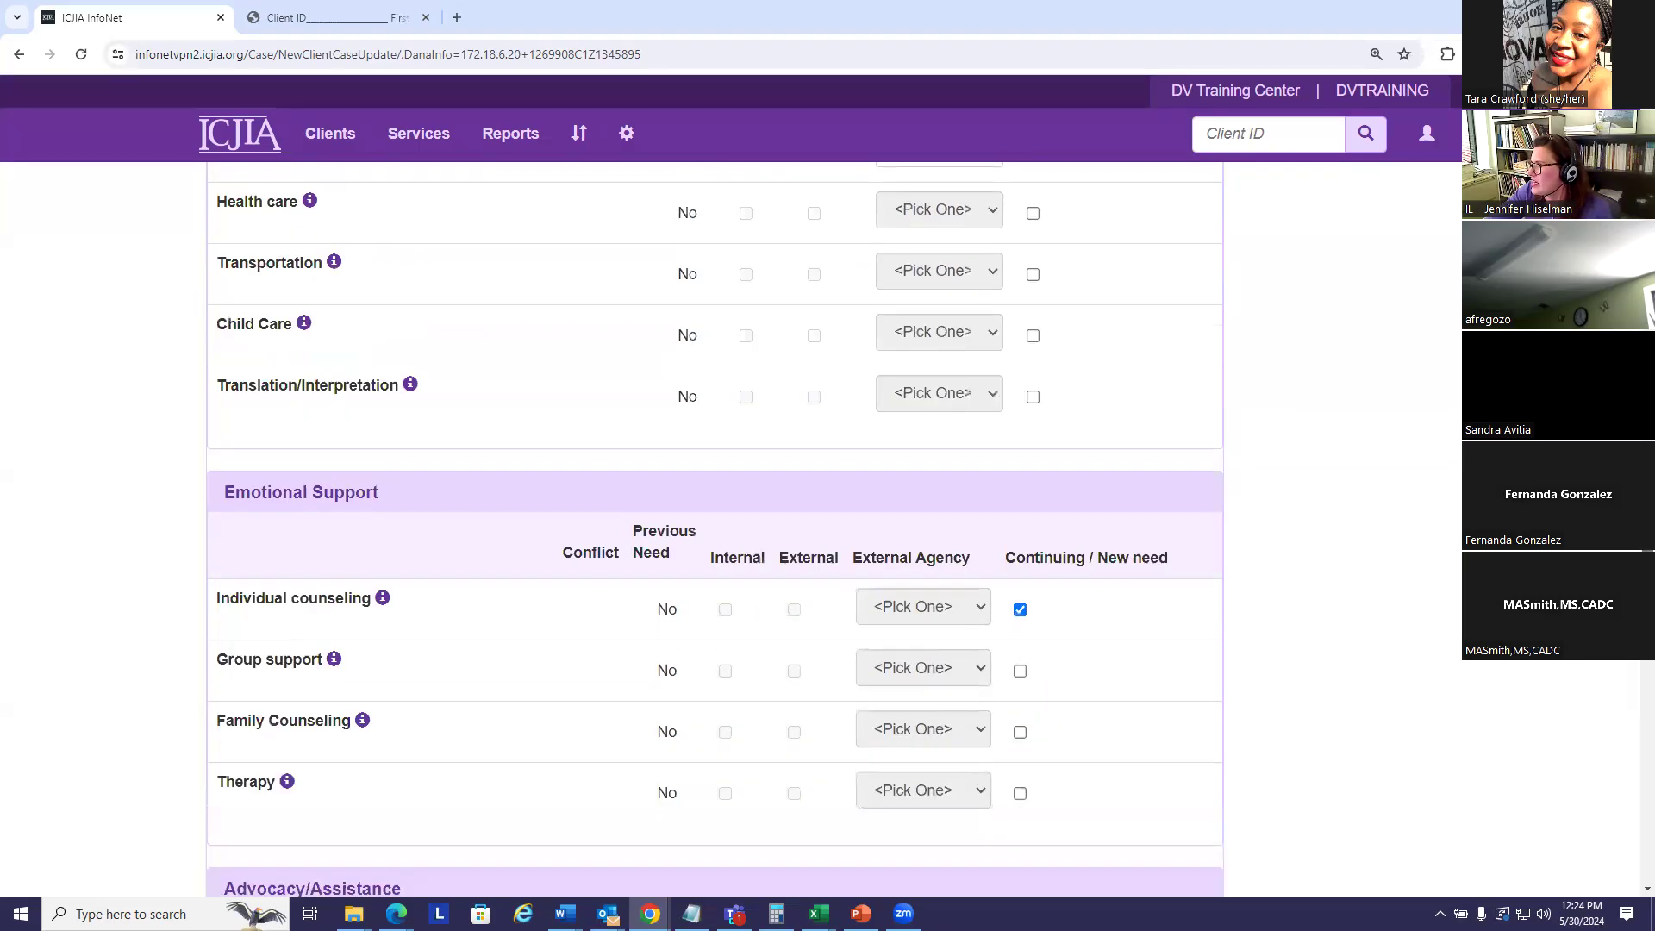
scroll(716, 528, "up", 20)
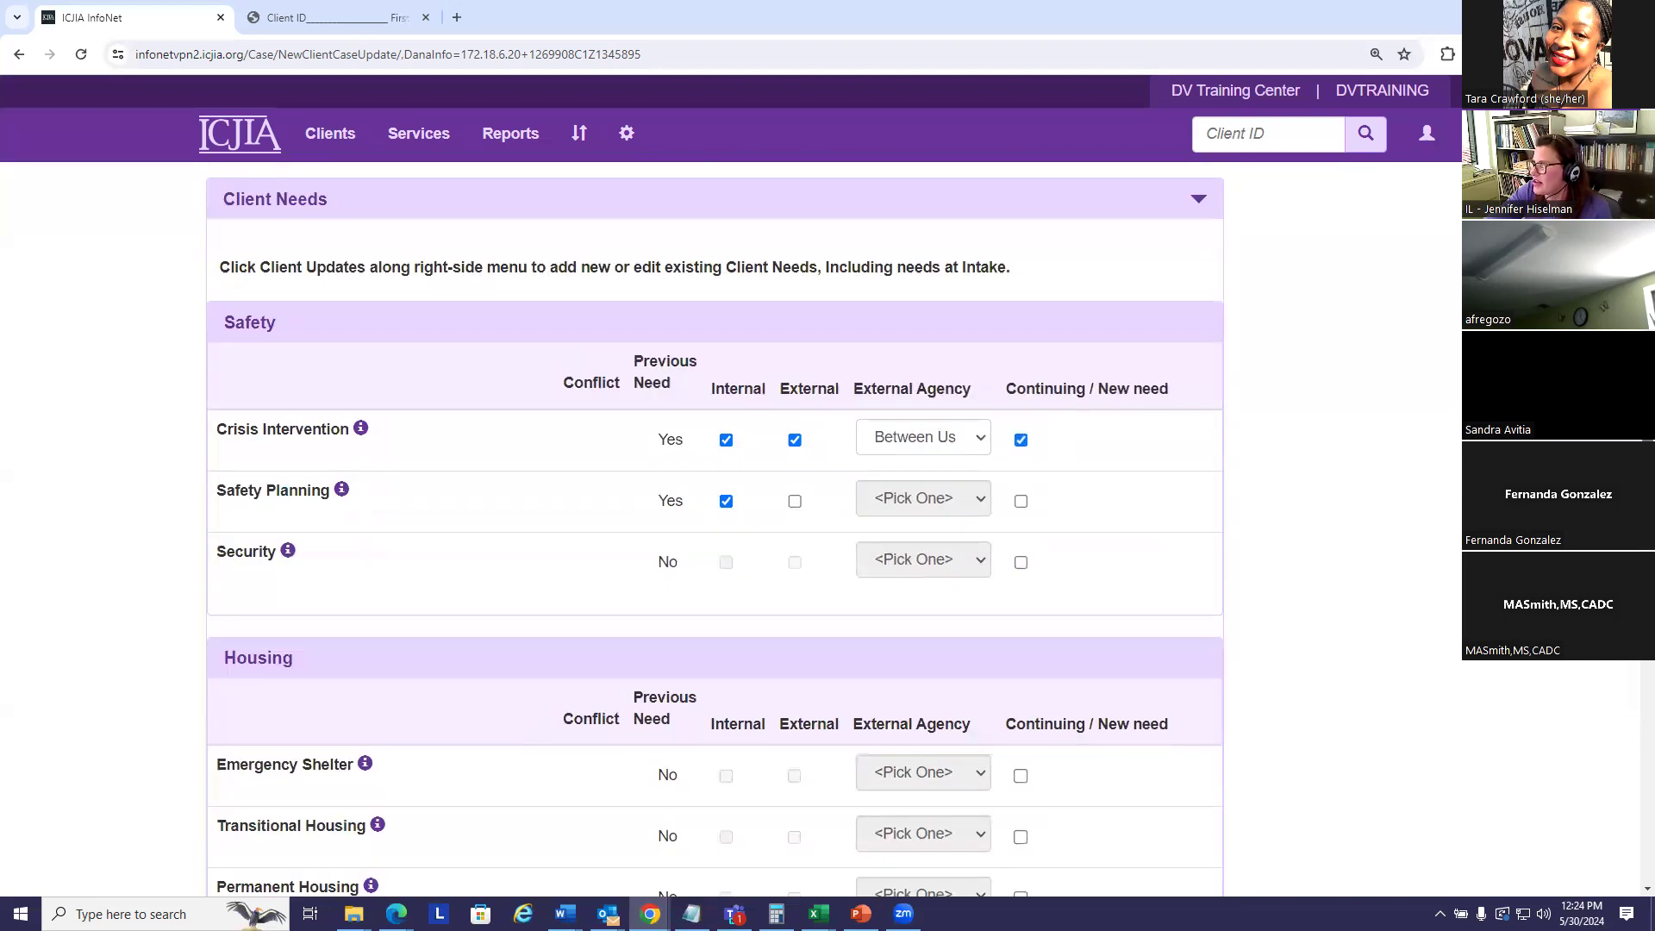
scroll(716, 528, "up", 3)
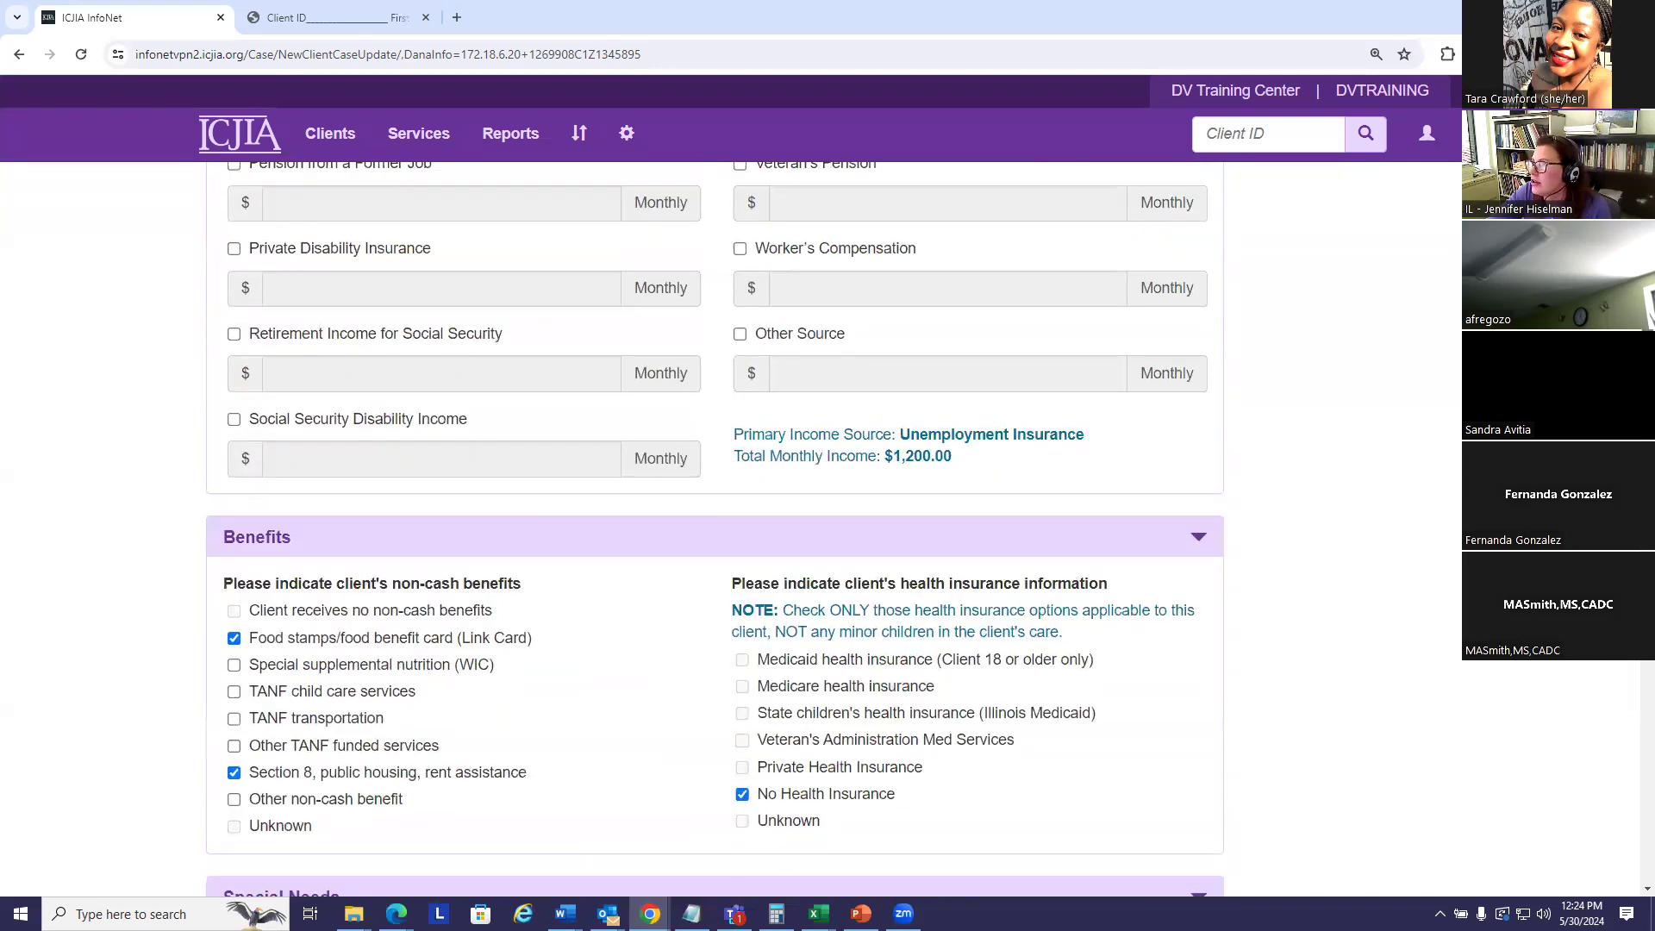
scroll(715, 528, "up", 4)
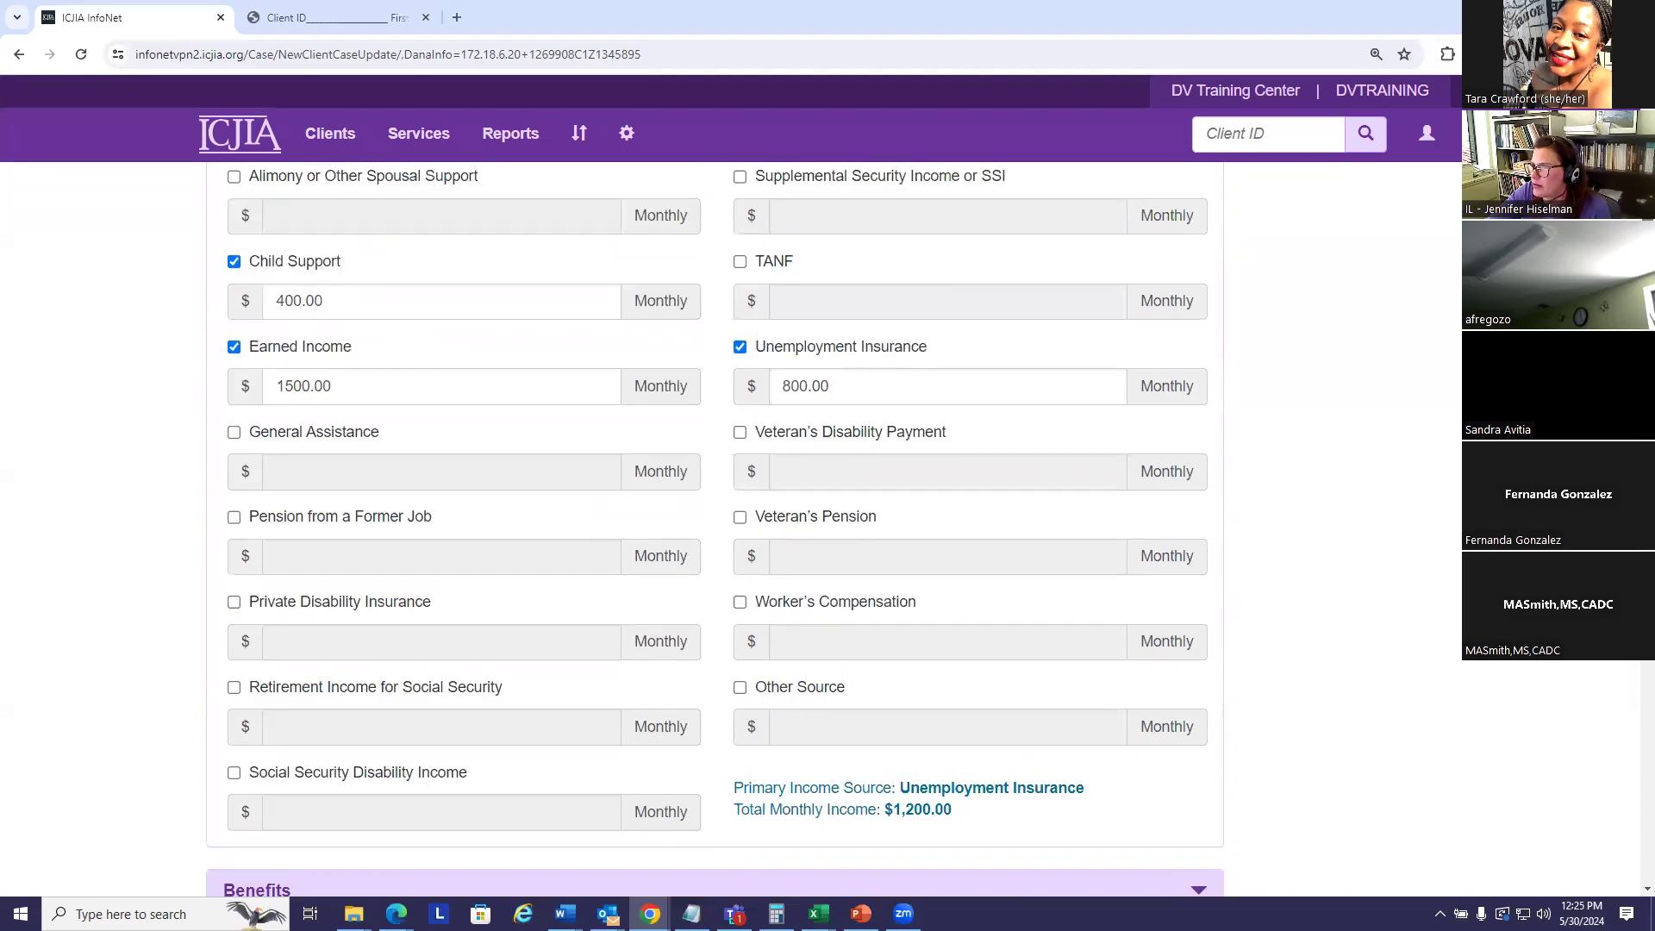
scroll(715, 528, "up", 7)
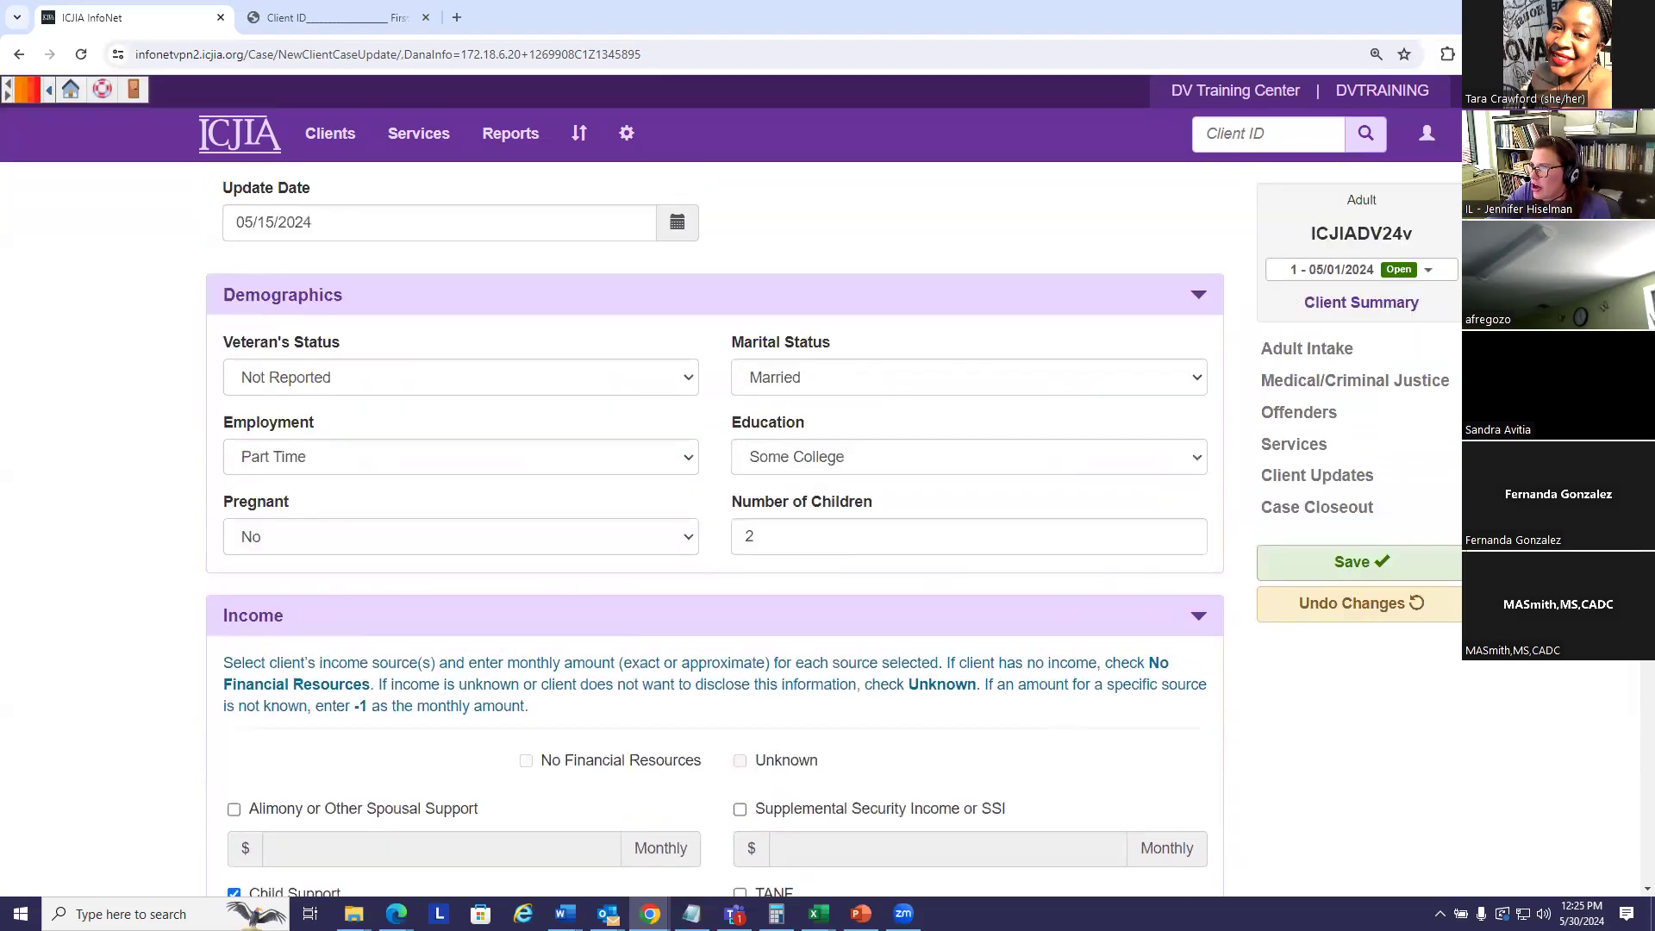
left_click(1350, 565)
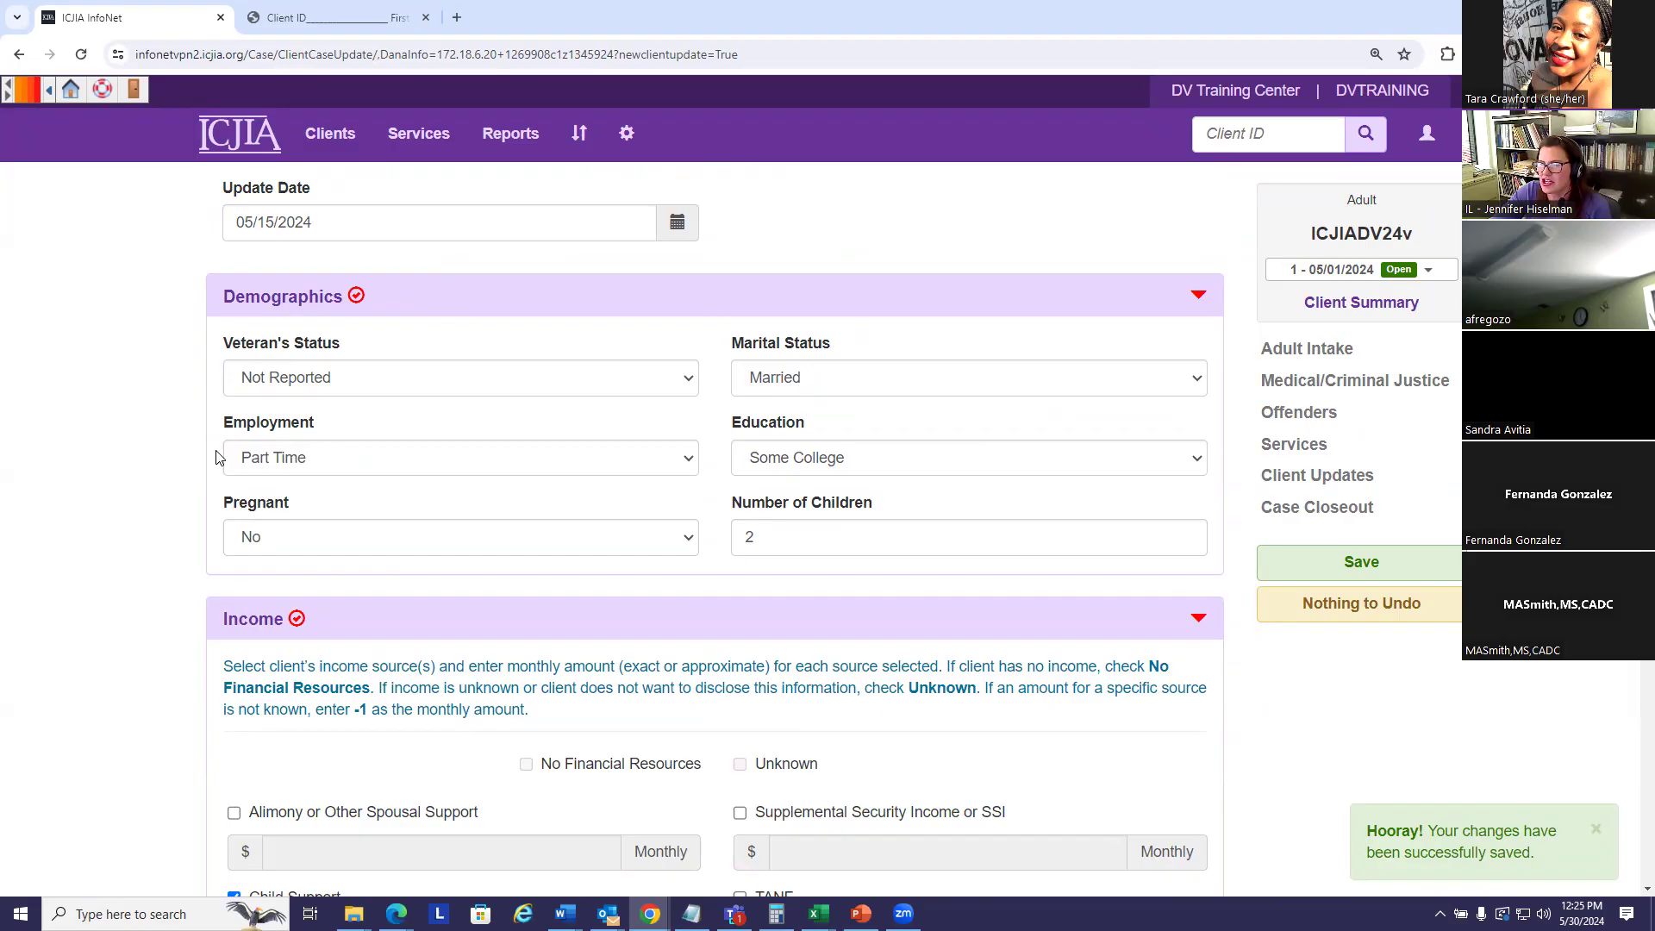
- Review the saved update's Demographics, Income, Benefits, Special Needs and Client Needs sections for change markers
scroll(348, 593, "down", 5)
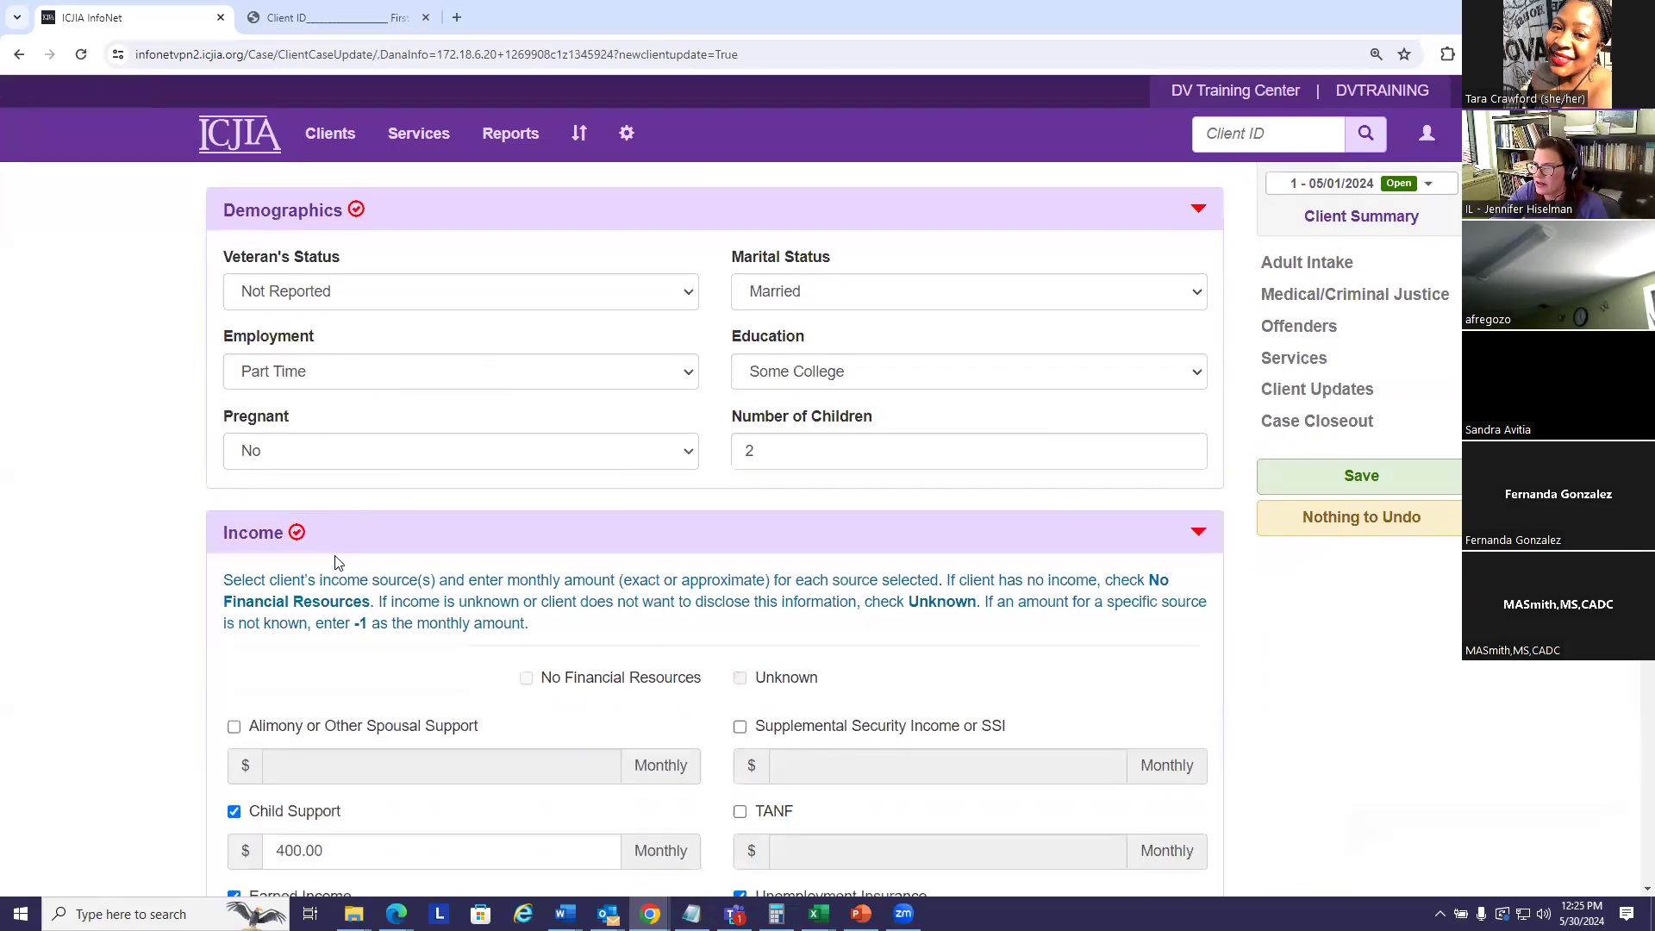
scroll(409, 554, "down", 7)
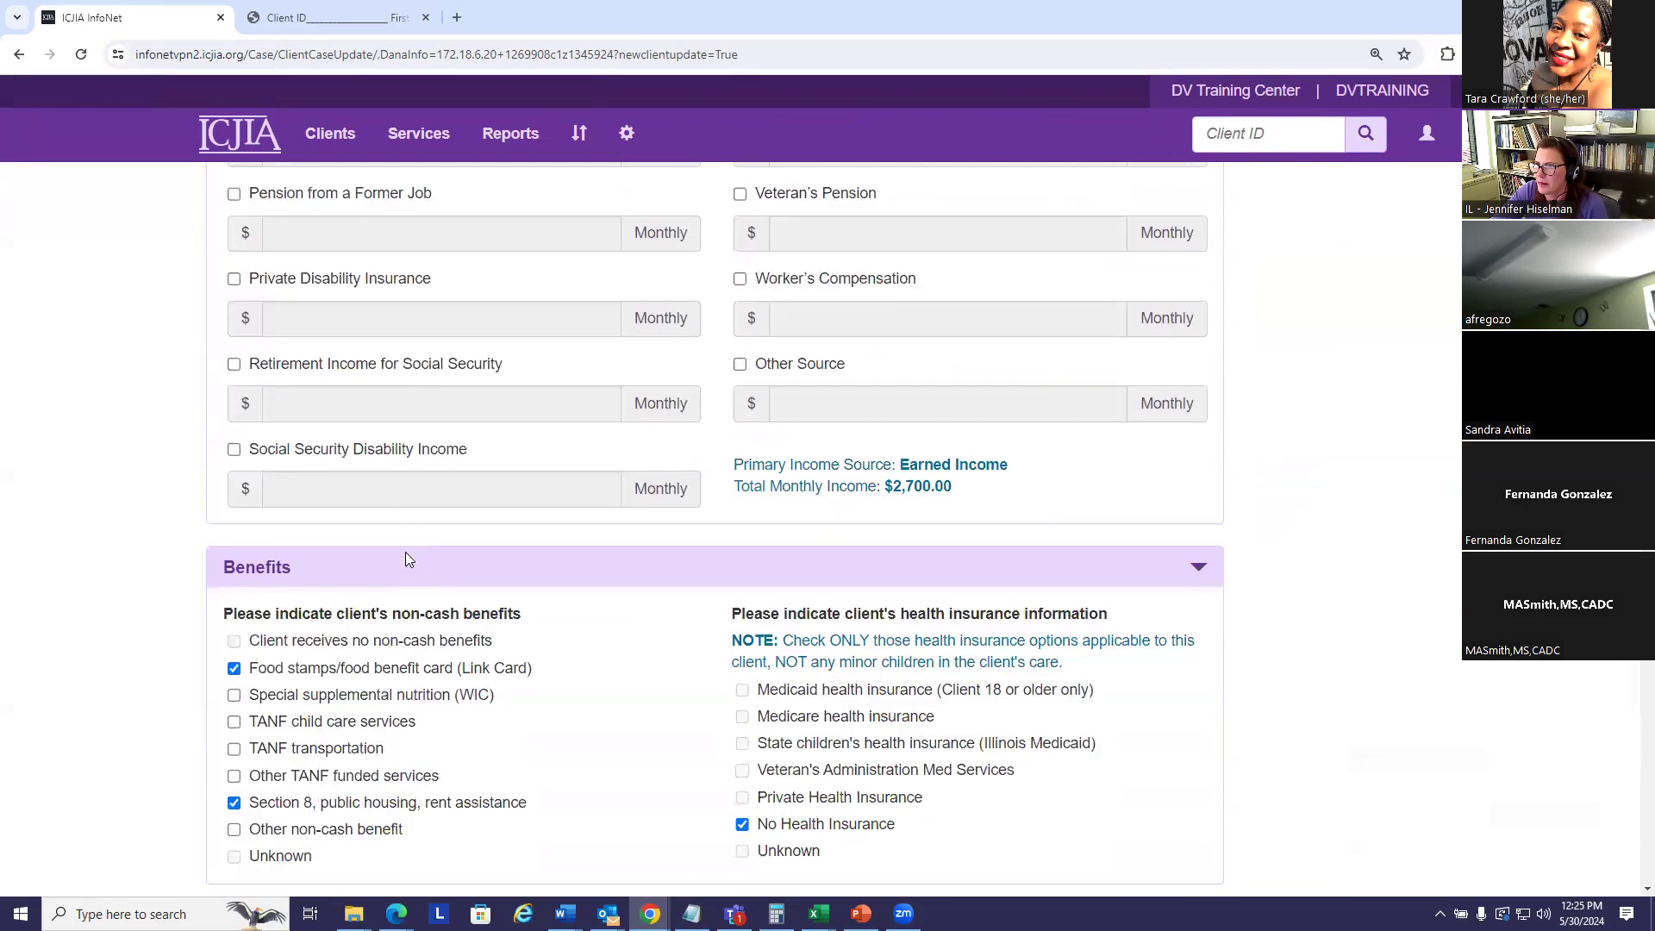
scroll(335, 513, "down", 7)
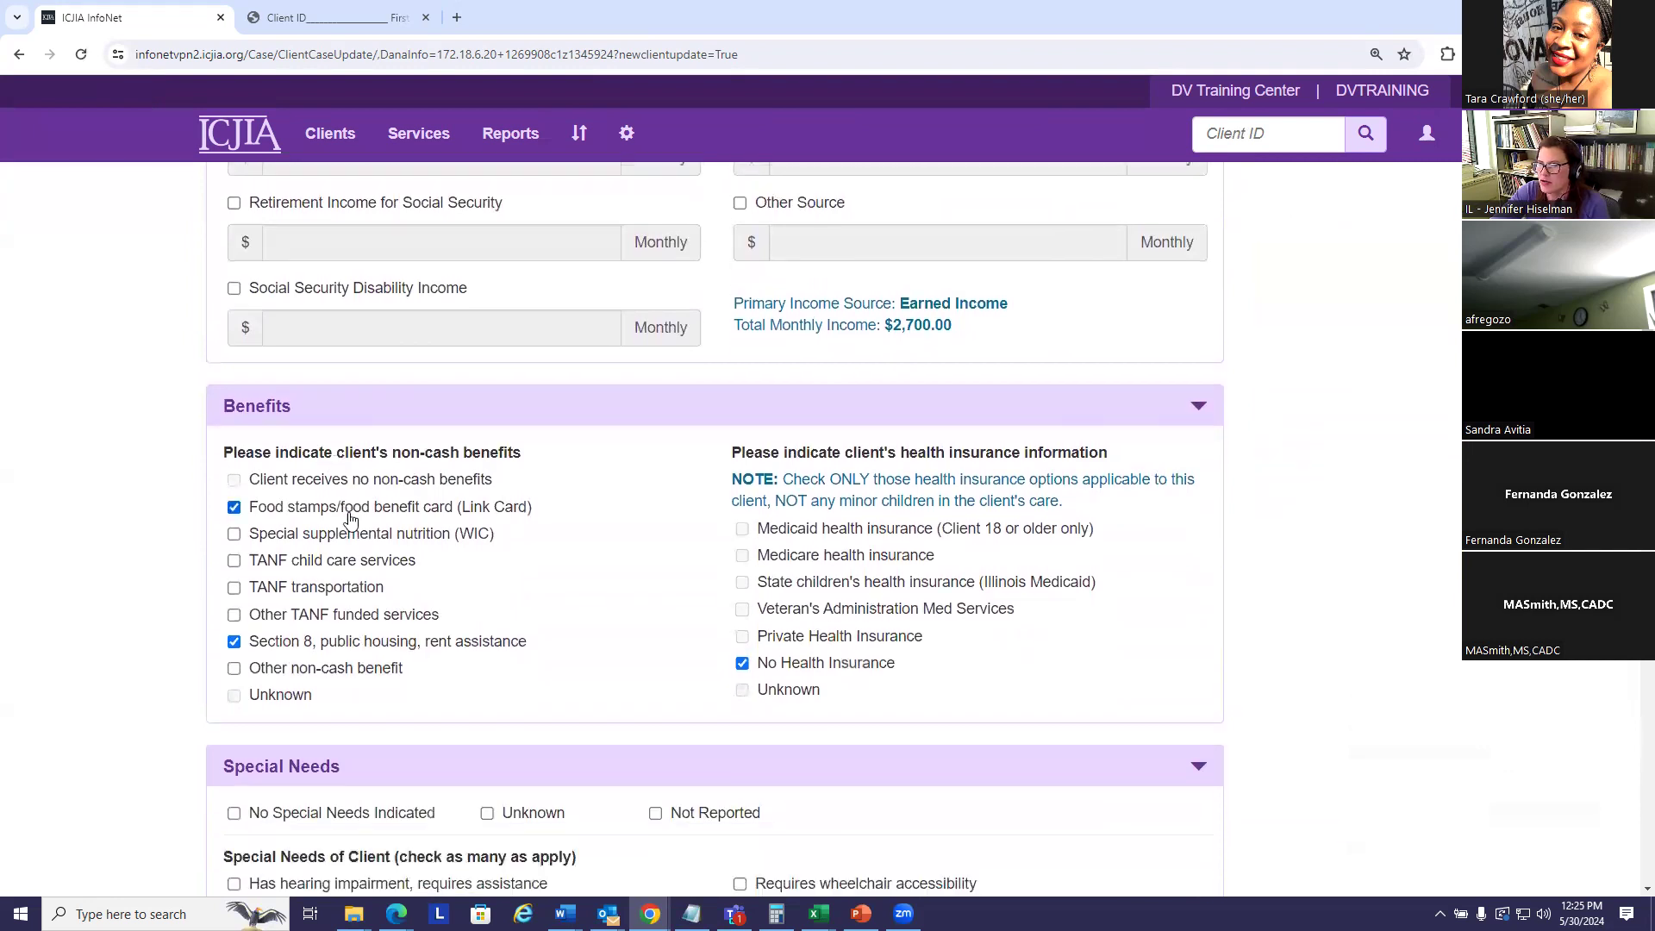
scroll(394, 491, "down", 3)
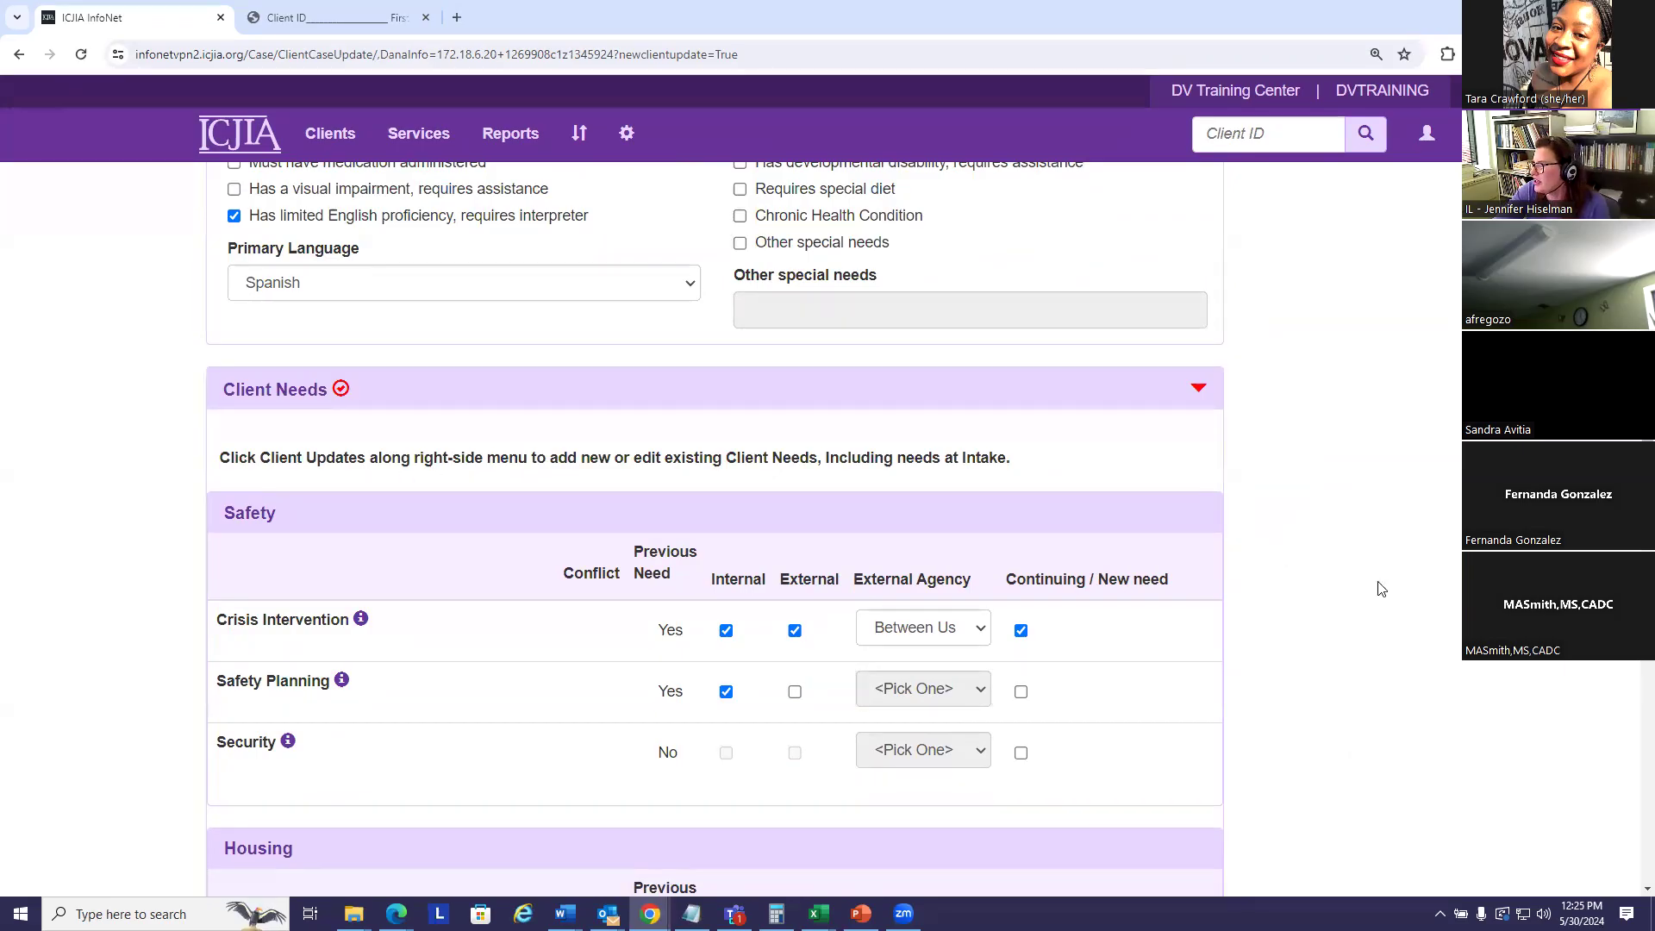
- Open the list of client updates and examine which sections are flagged as changed in the 5/15/2024 update
scroll(1412, 598, "up", 3)
scroll(1411, 598, "up", 7)
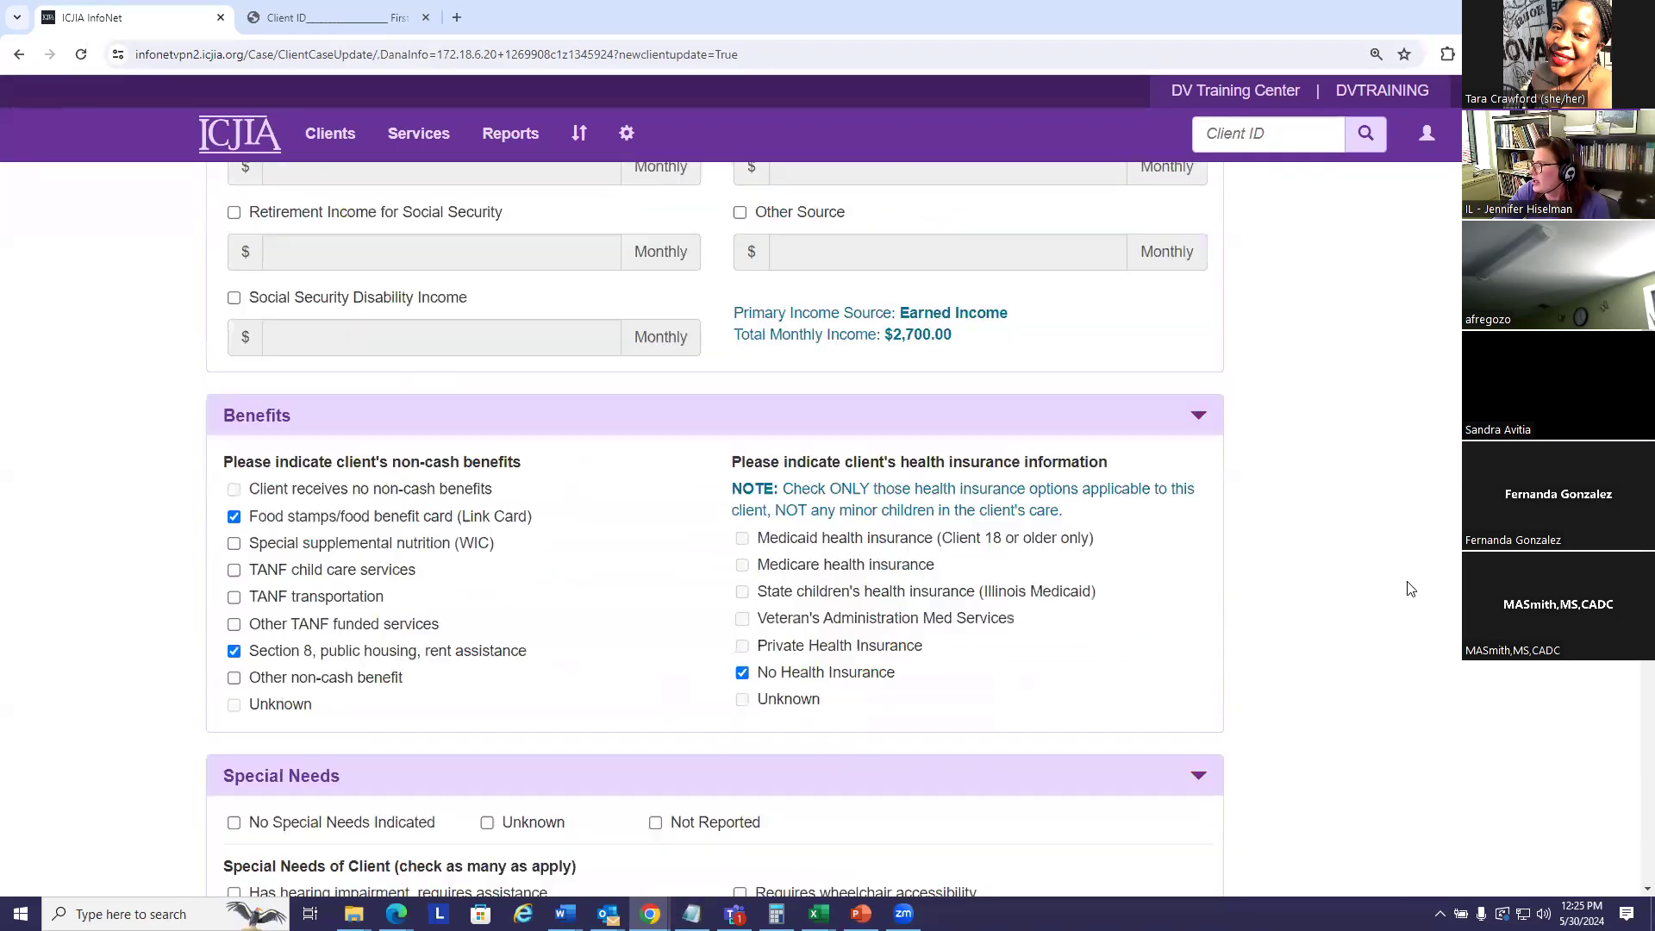
scroll(1411, 598, "up", 12)
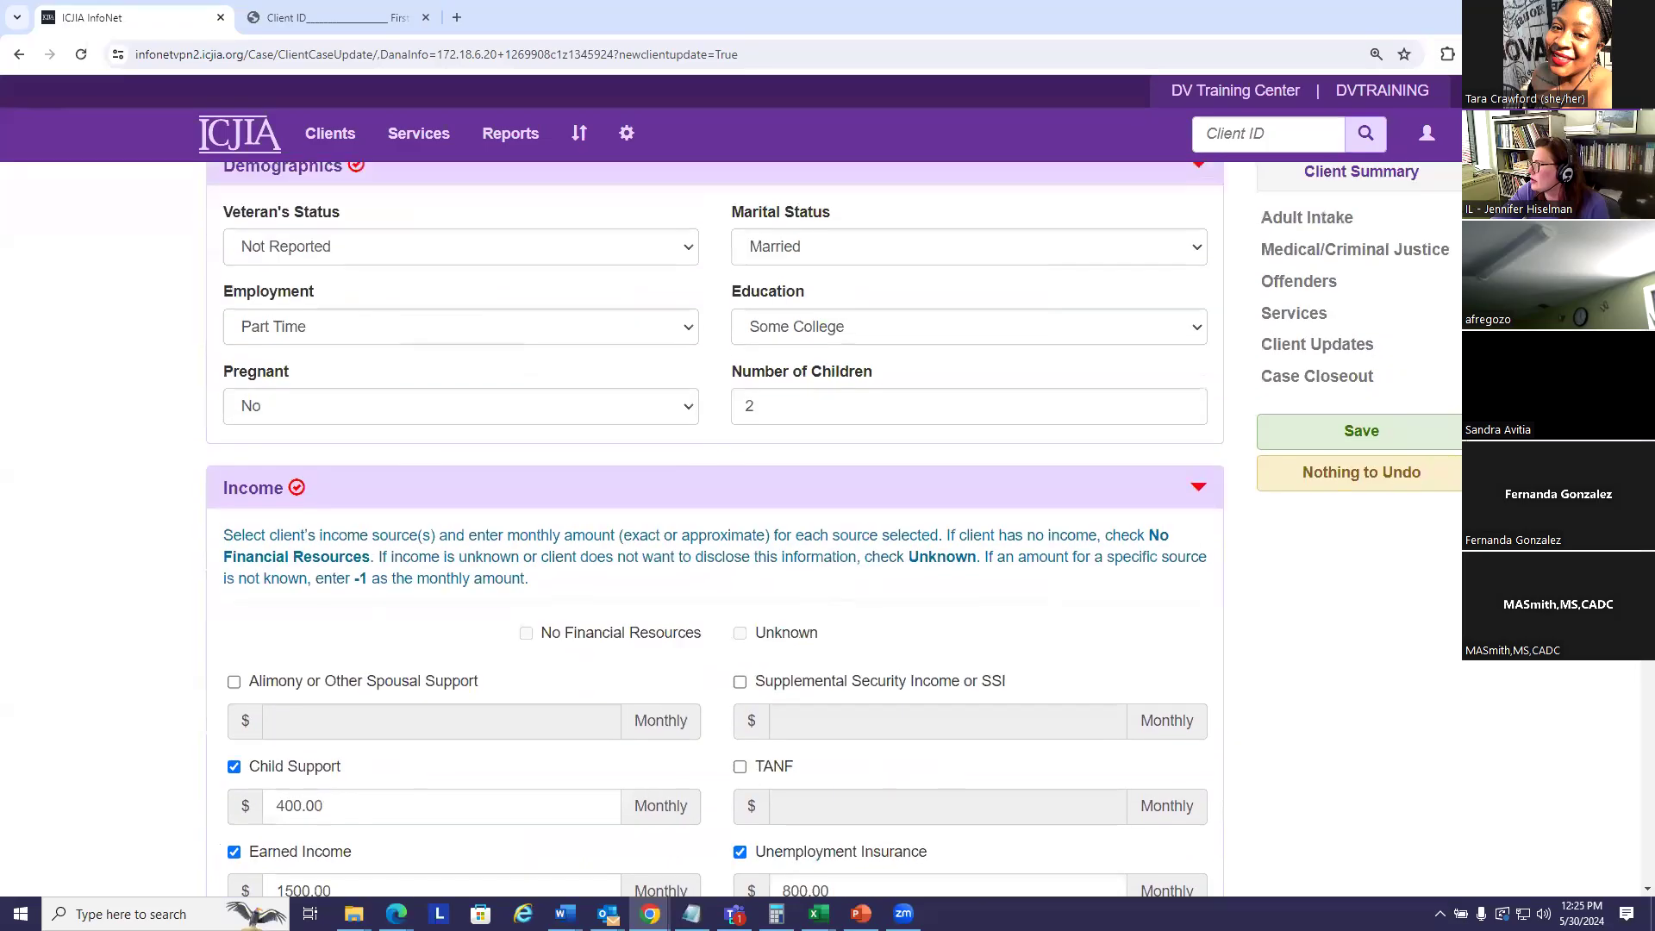
left_click(1292, 483)
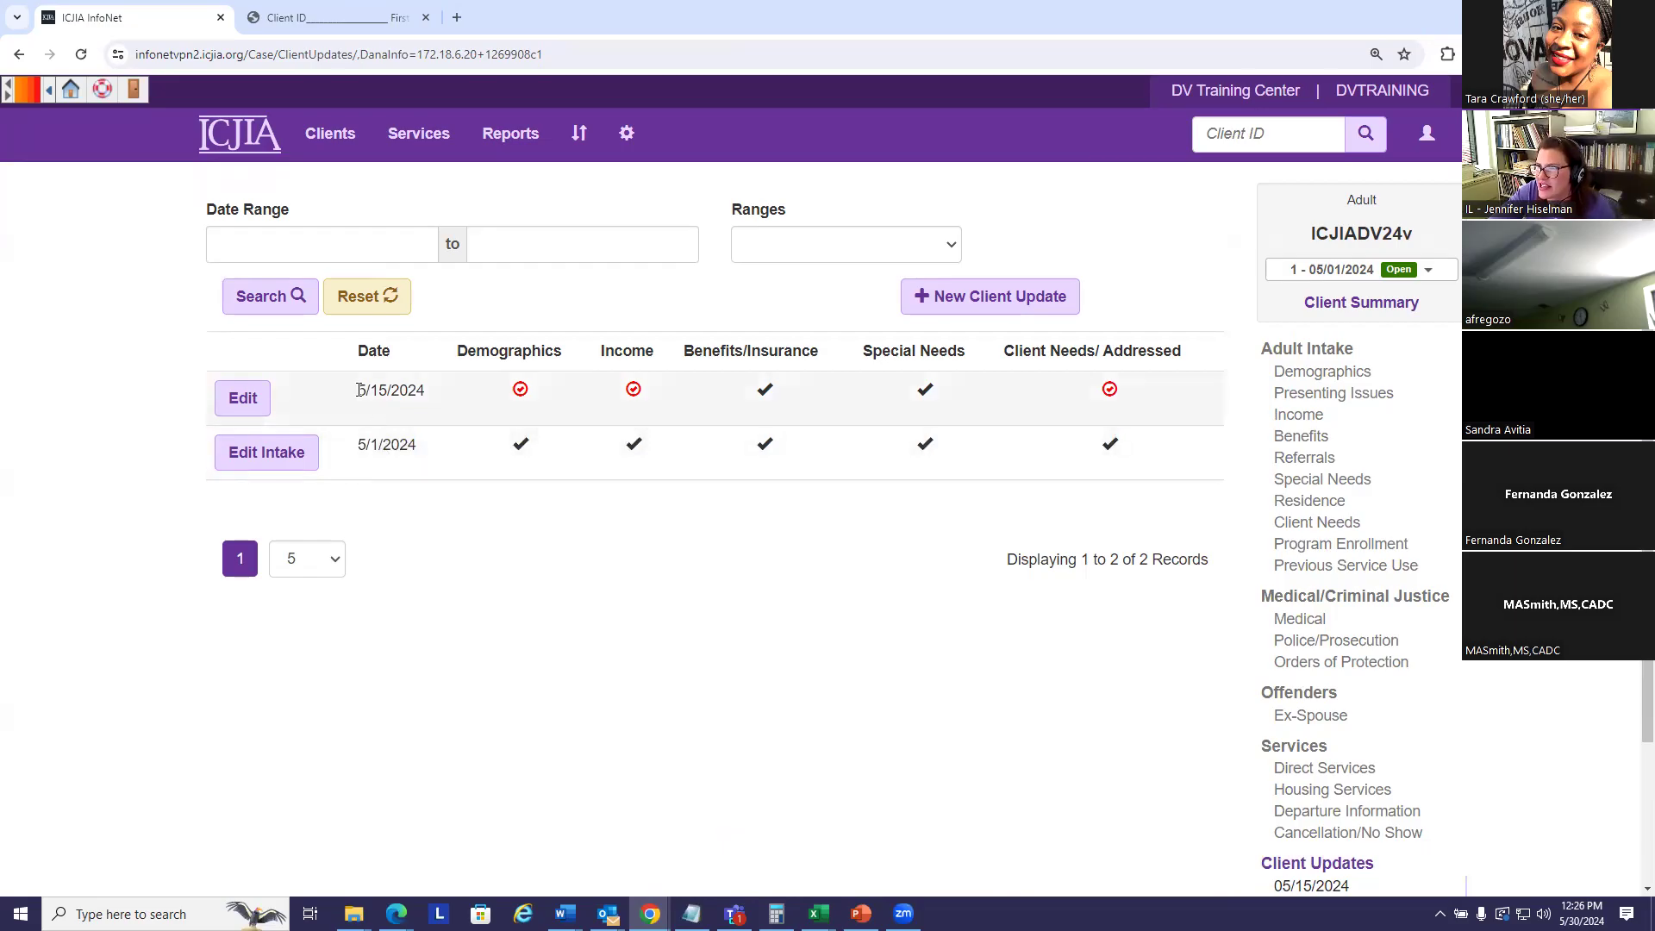
left_click_drag(358, 390, 425, 393)
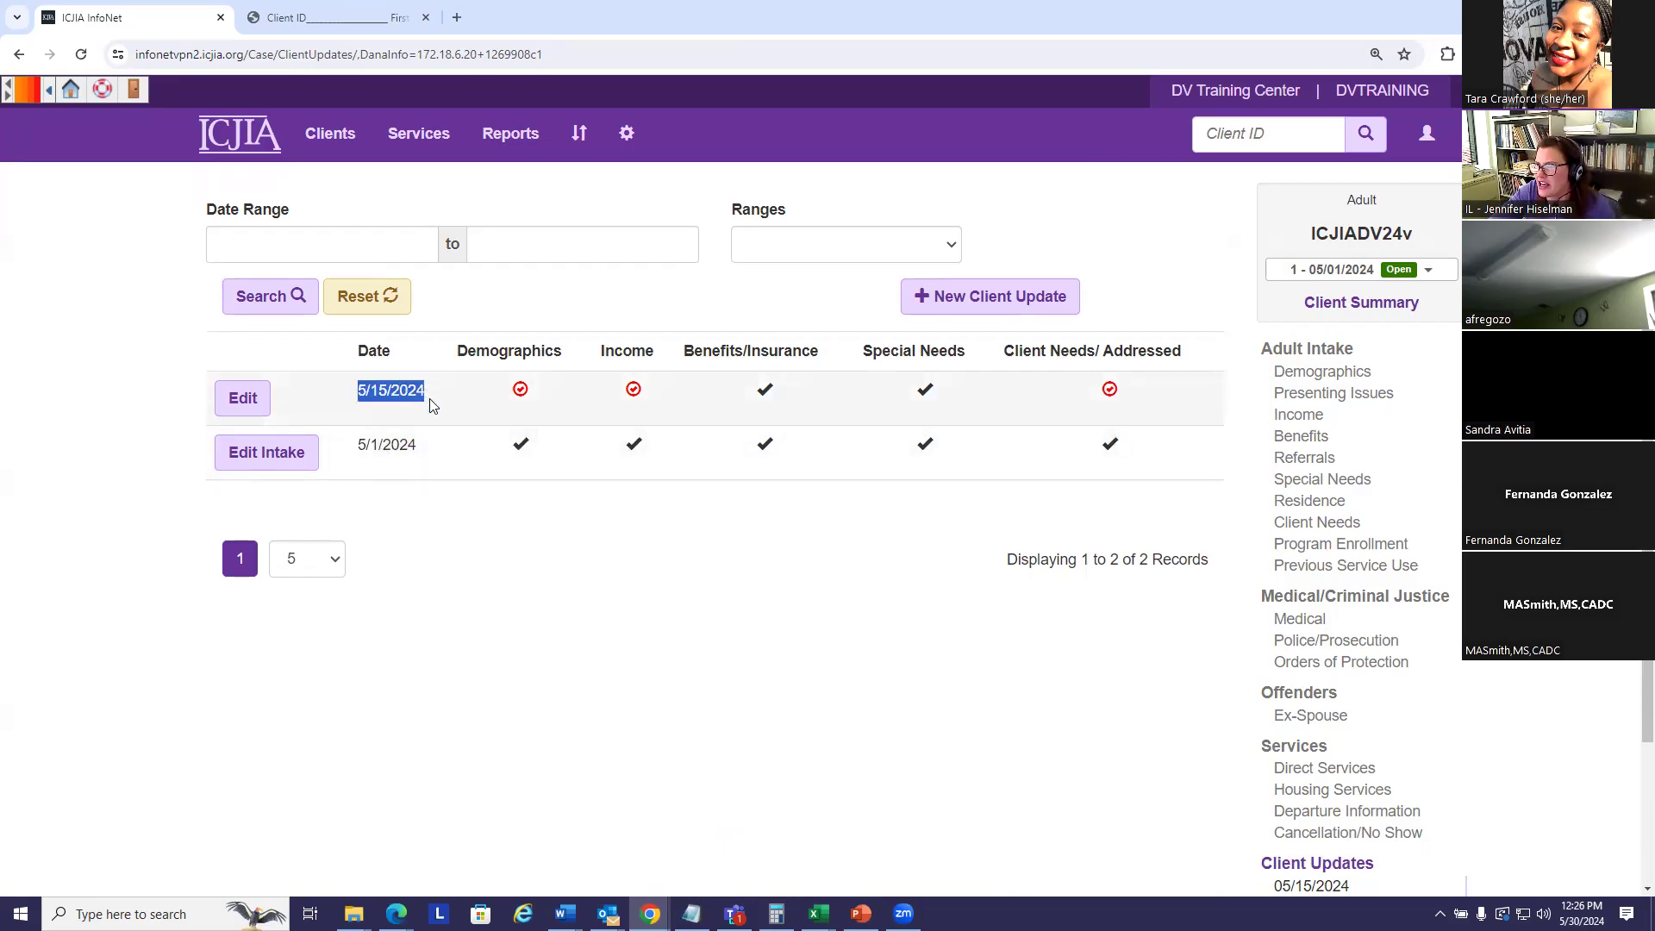
left_click(461, 565)
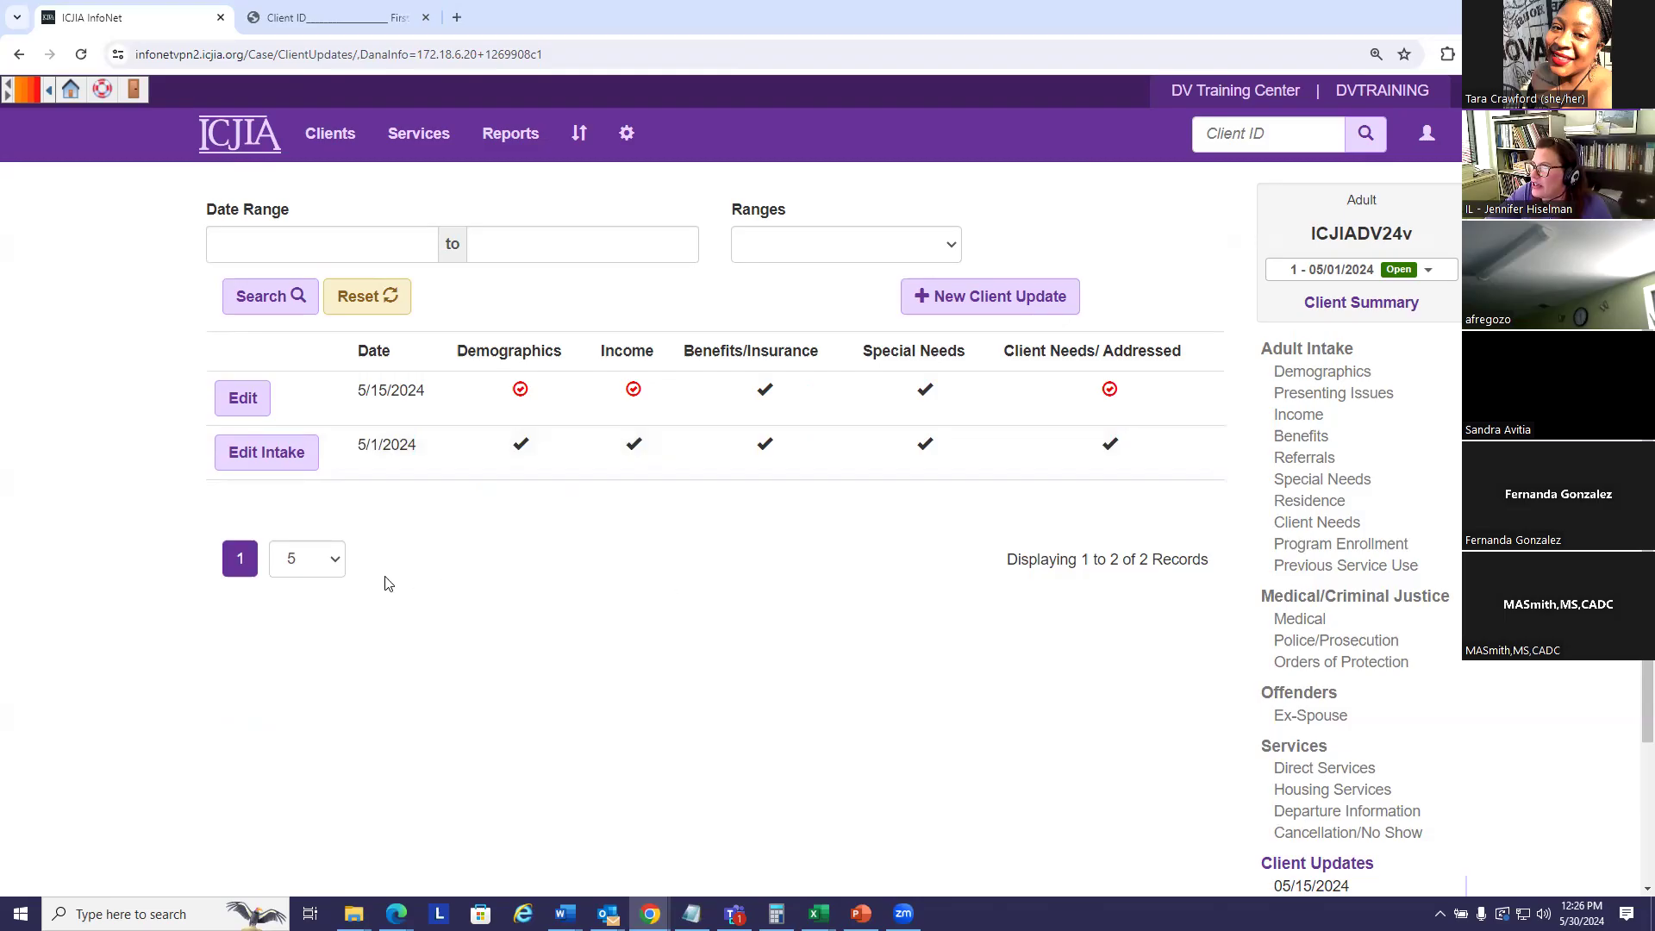
- Switch to the browser page showing the intake form PDF and load infonet.icjia.illinois.gov there instead
left_click(358, 19)
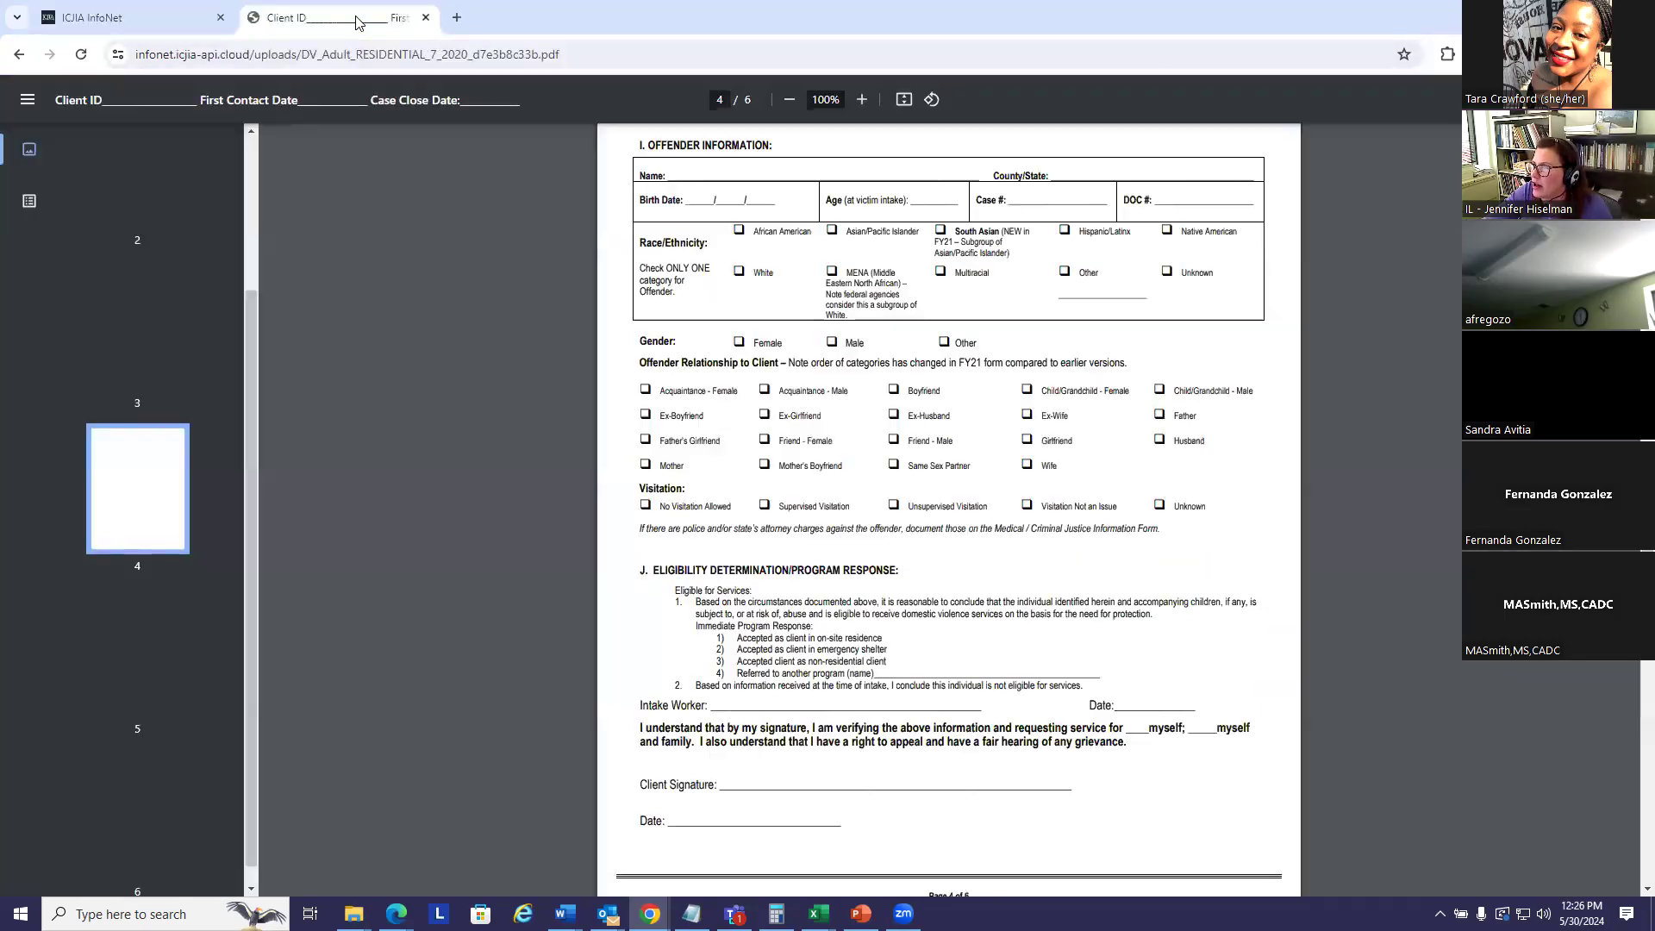
left_click(384, 56)
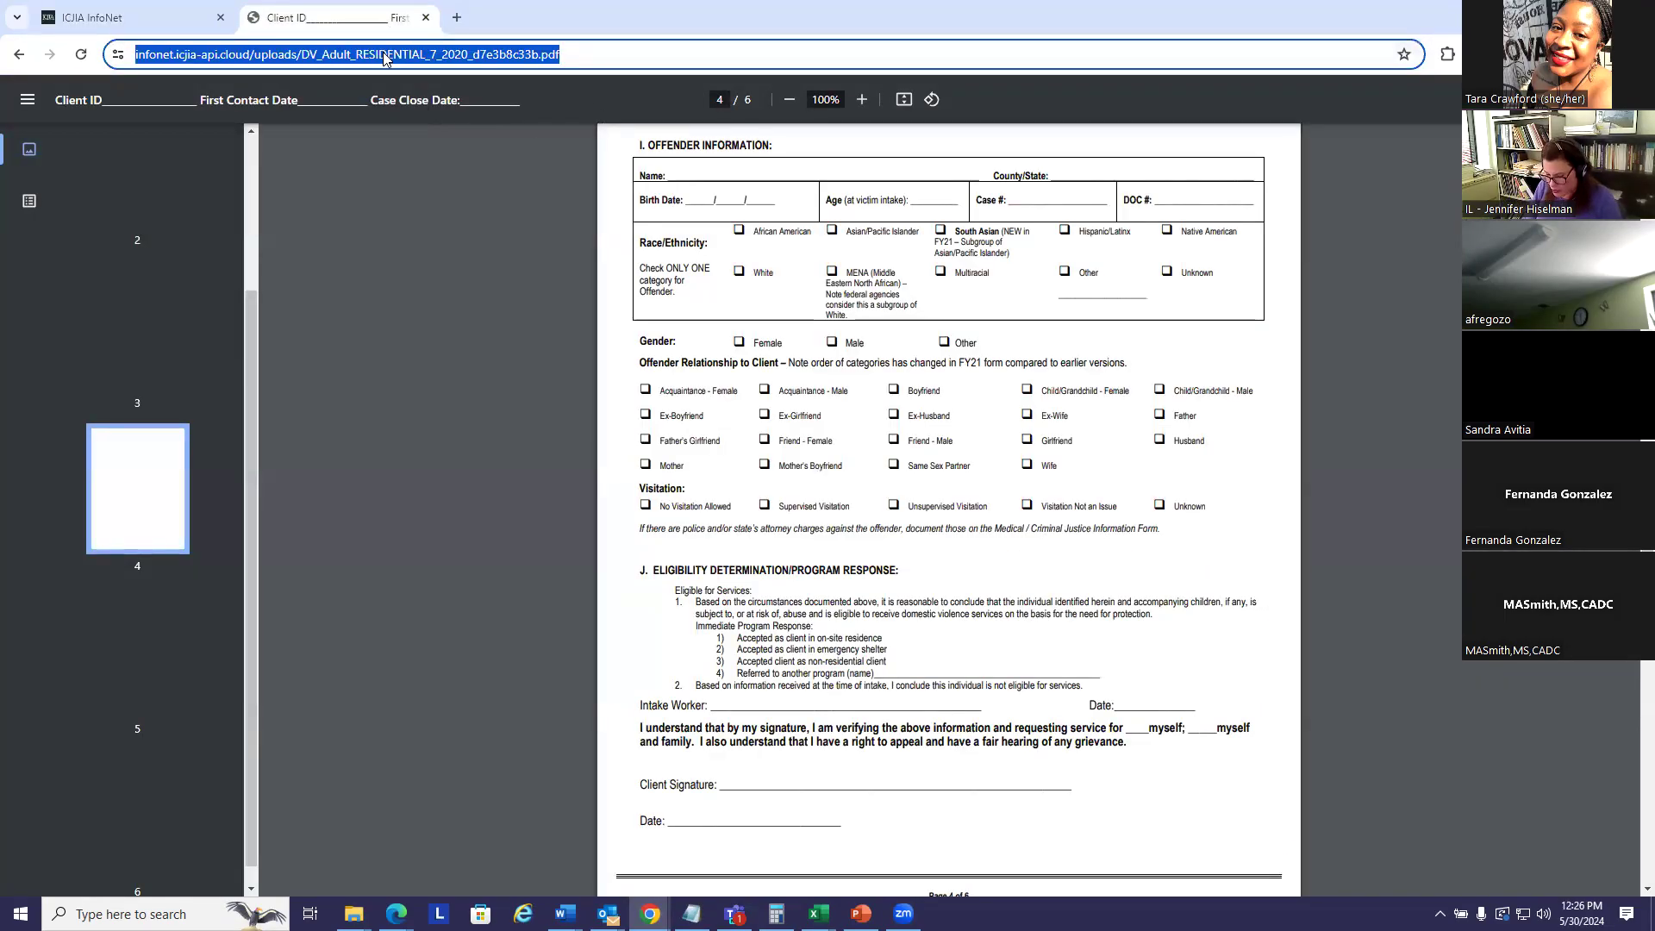
type("in")
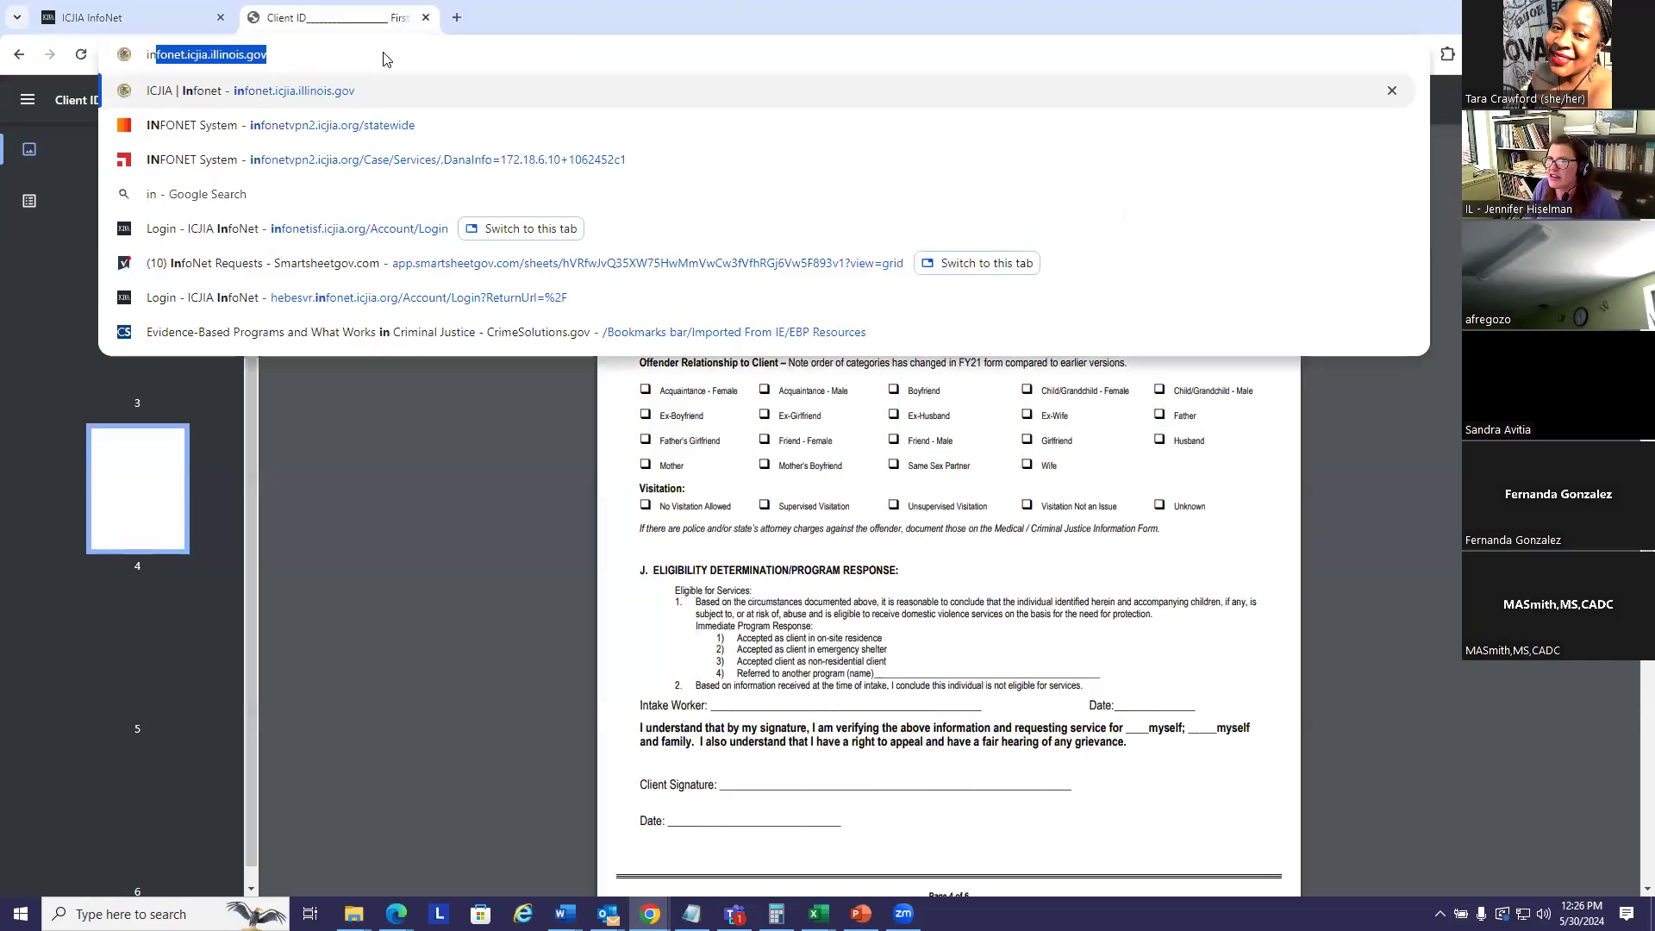
type("fonet.icj")
key("Return")
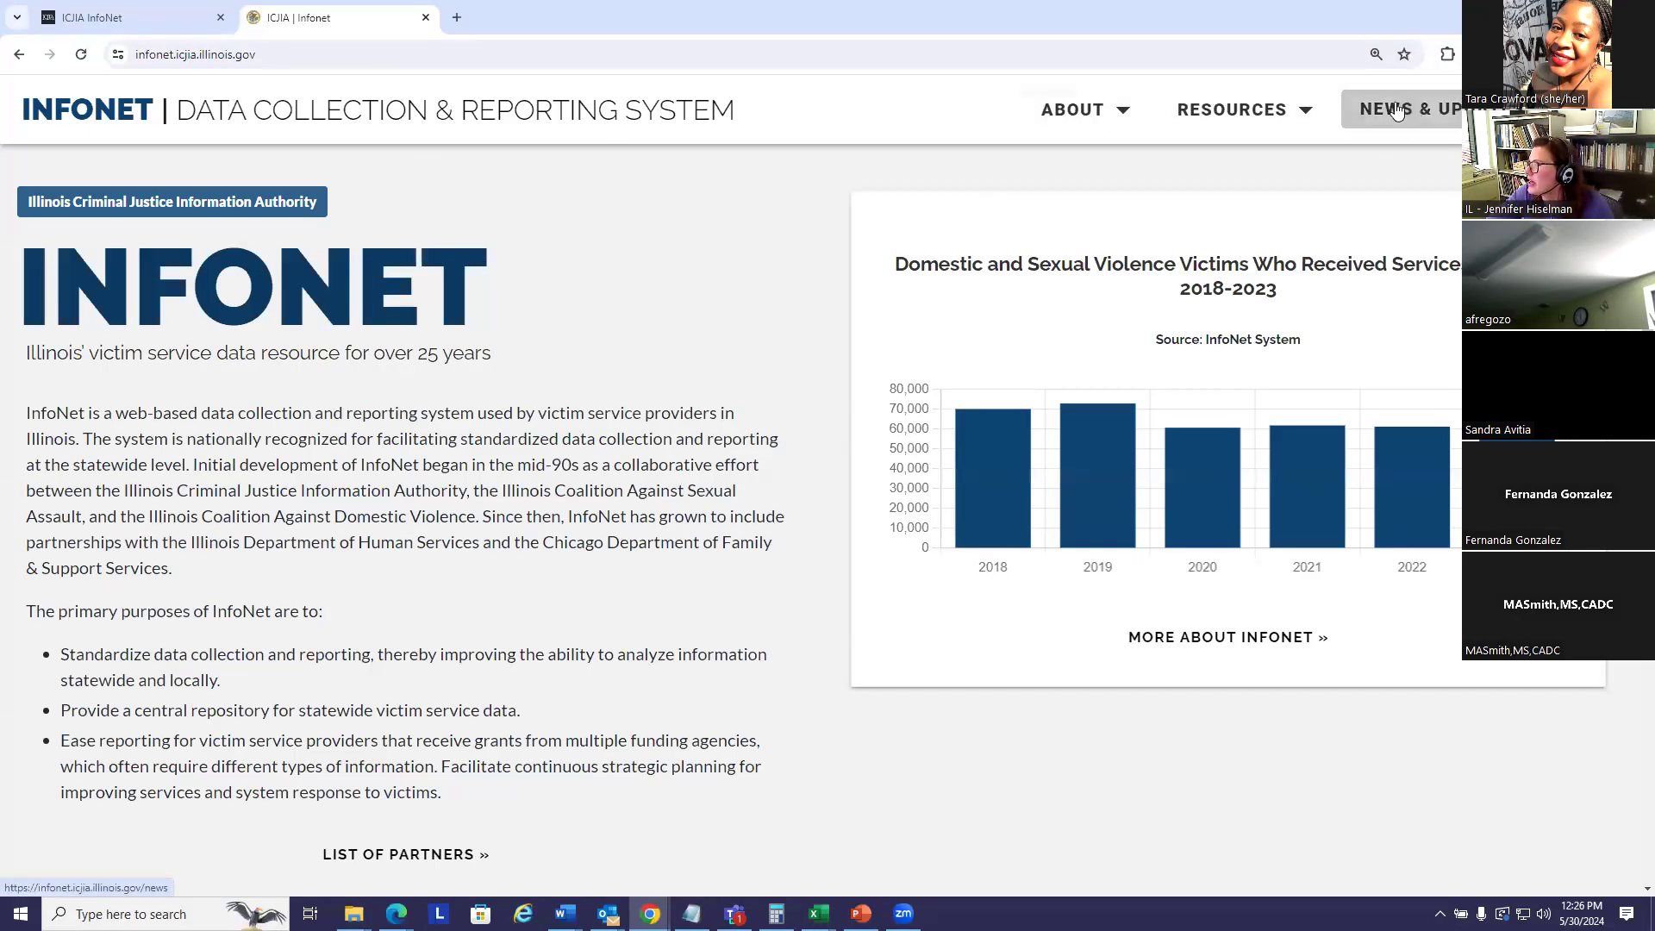
- Open the User Info & Resources page and look through the Domestic Violence manuals, definitions, trainings and data collection forms
left_click(1307, 116)
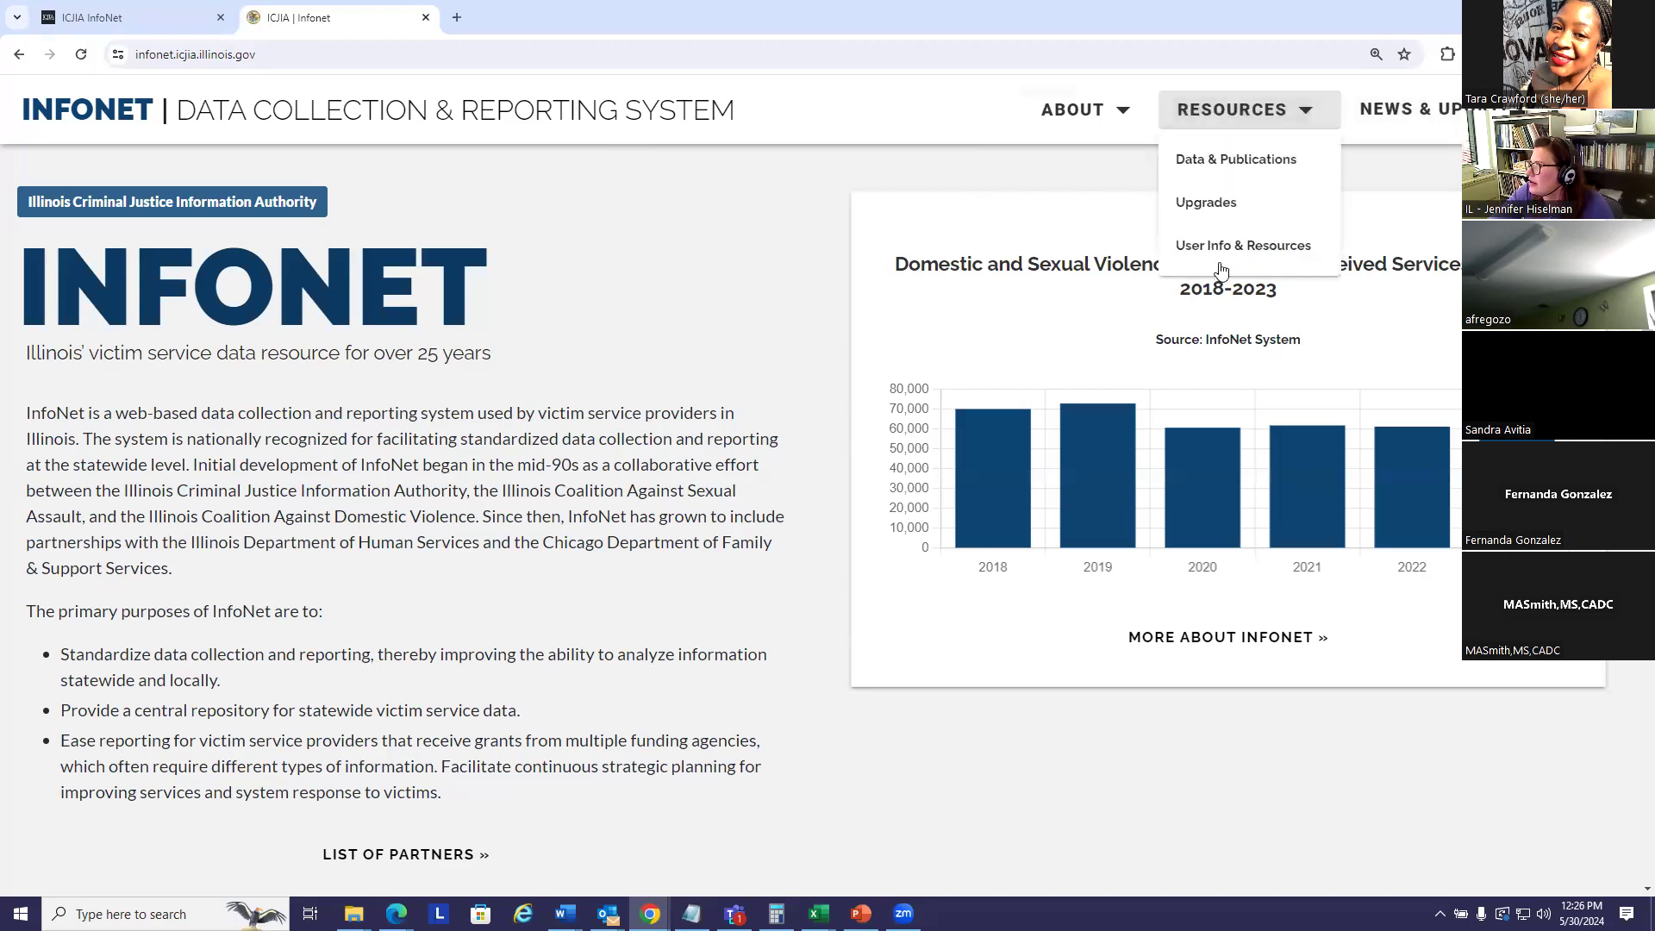
left_click(1217, 247)
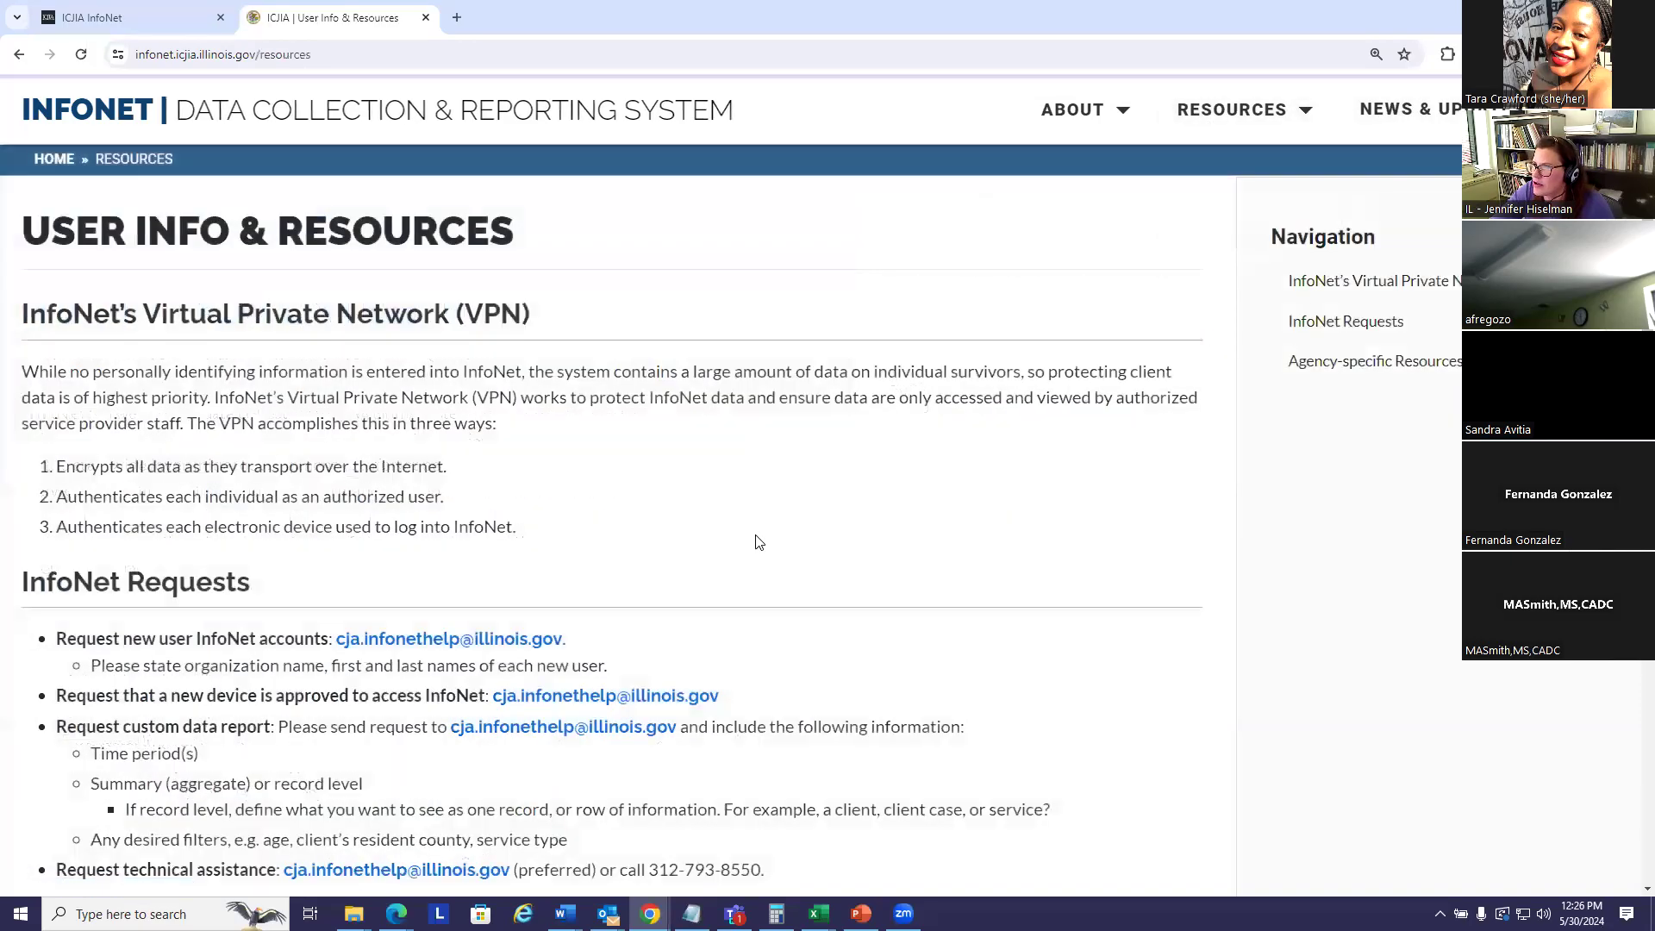
scroll(759, 545, "down", 3)
scroll(760, 546, "down", 7)
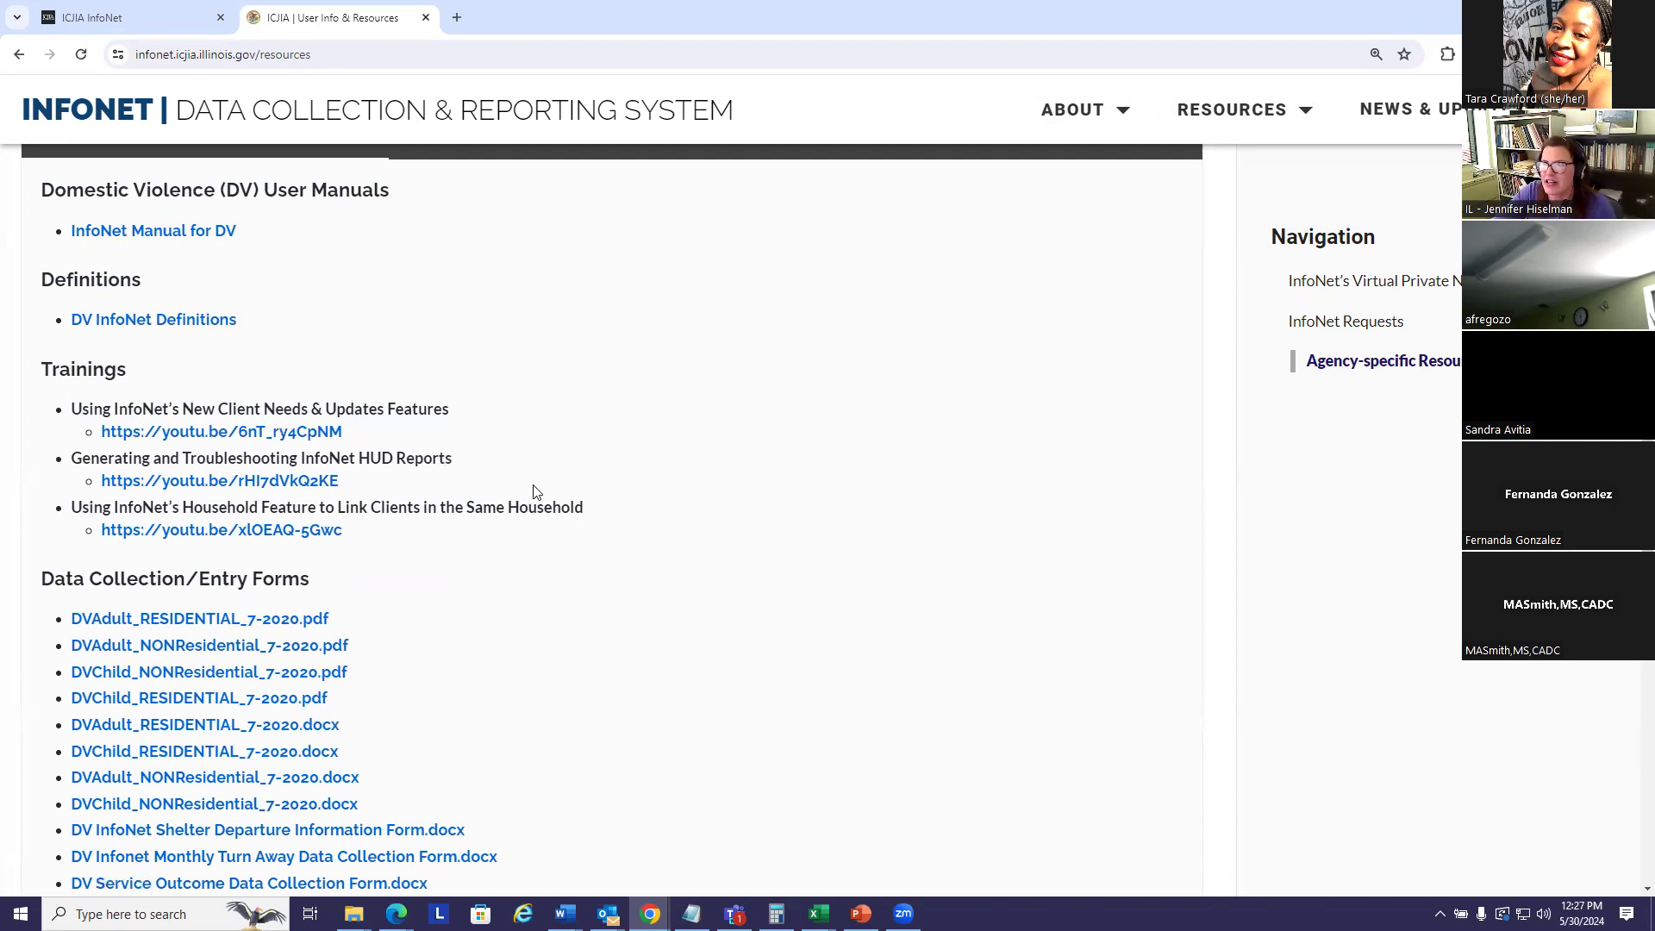
- Return to the InfoNet client updates list and open the browser's options
left_click(138, 19)
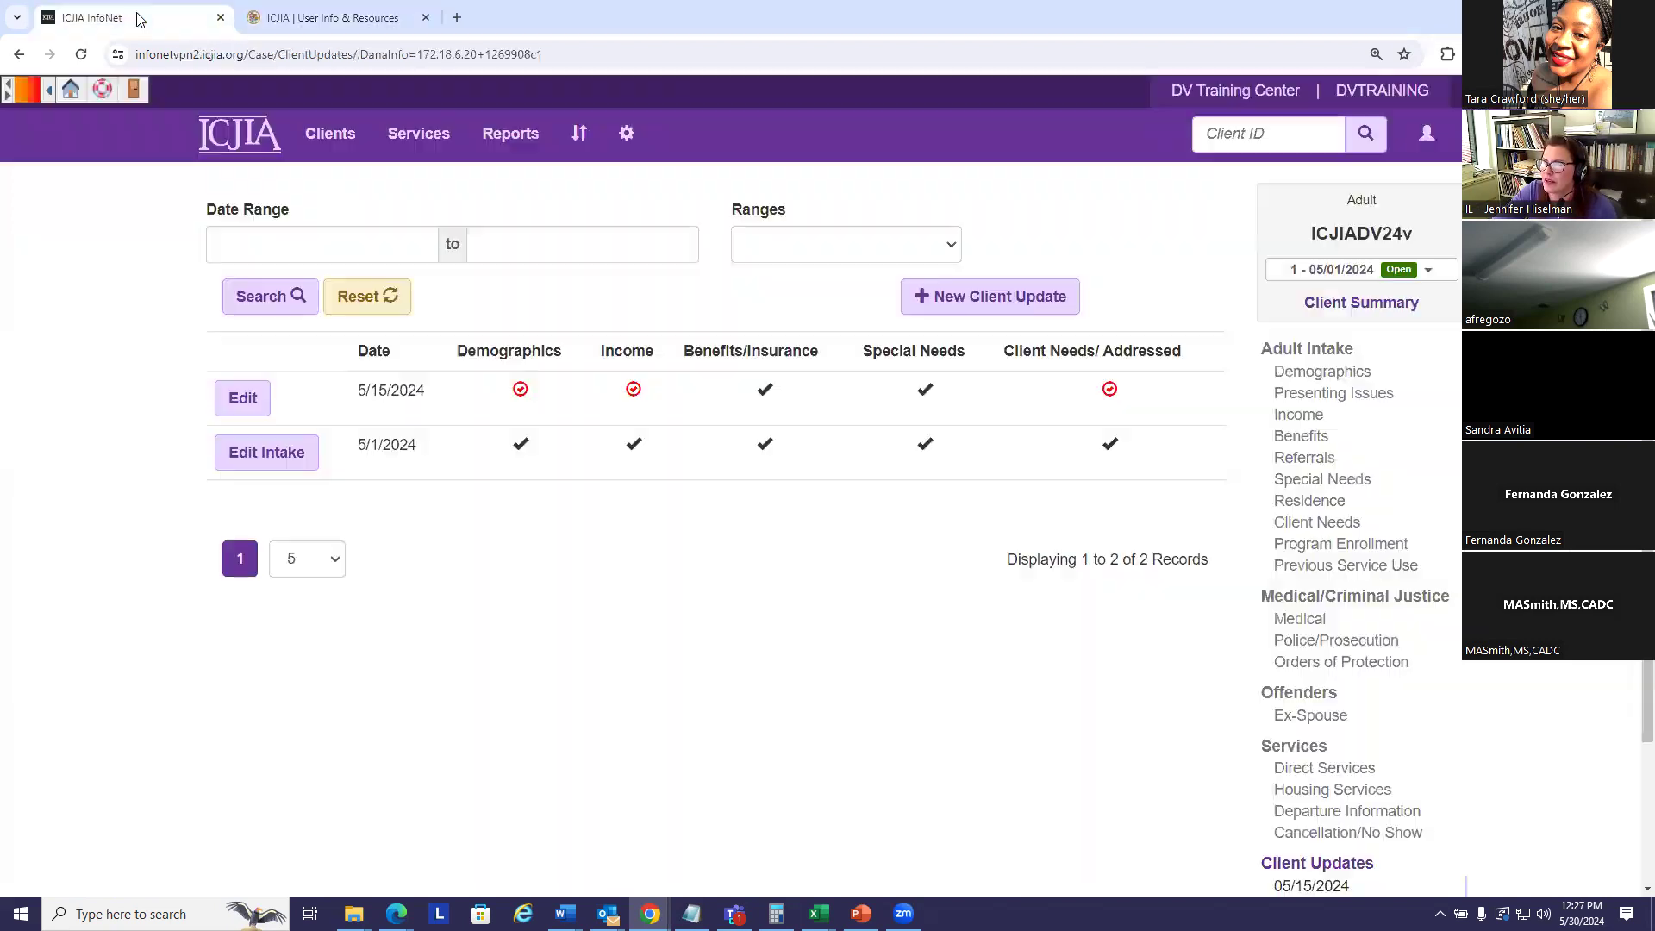
left_click(1631, 55)
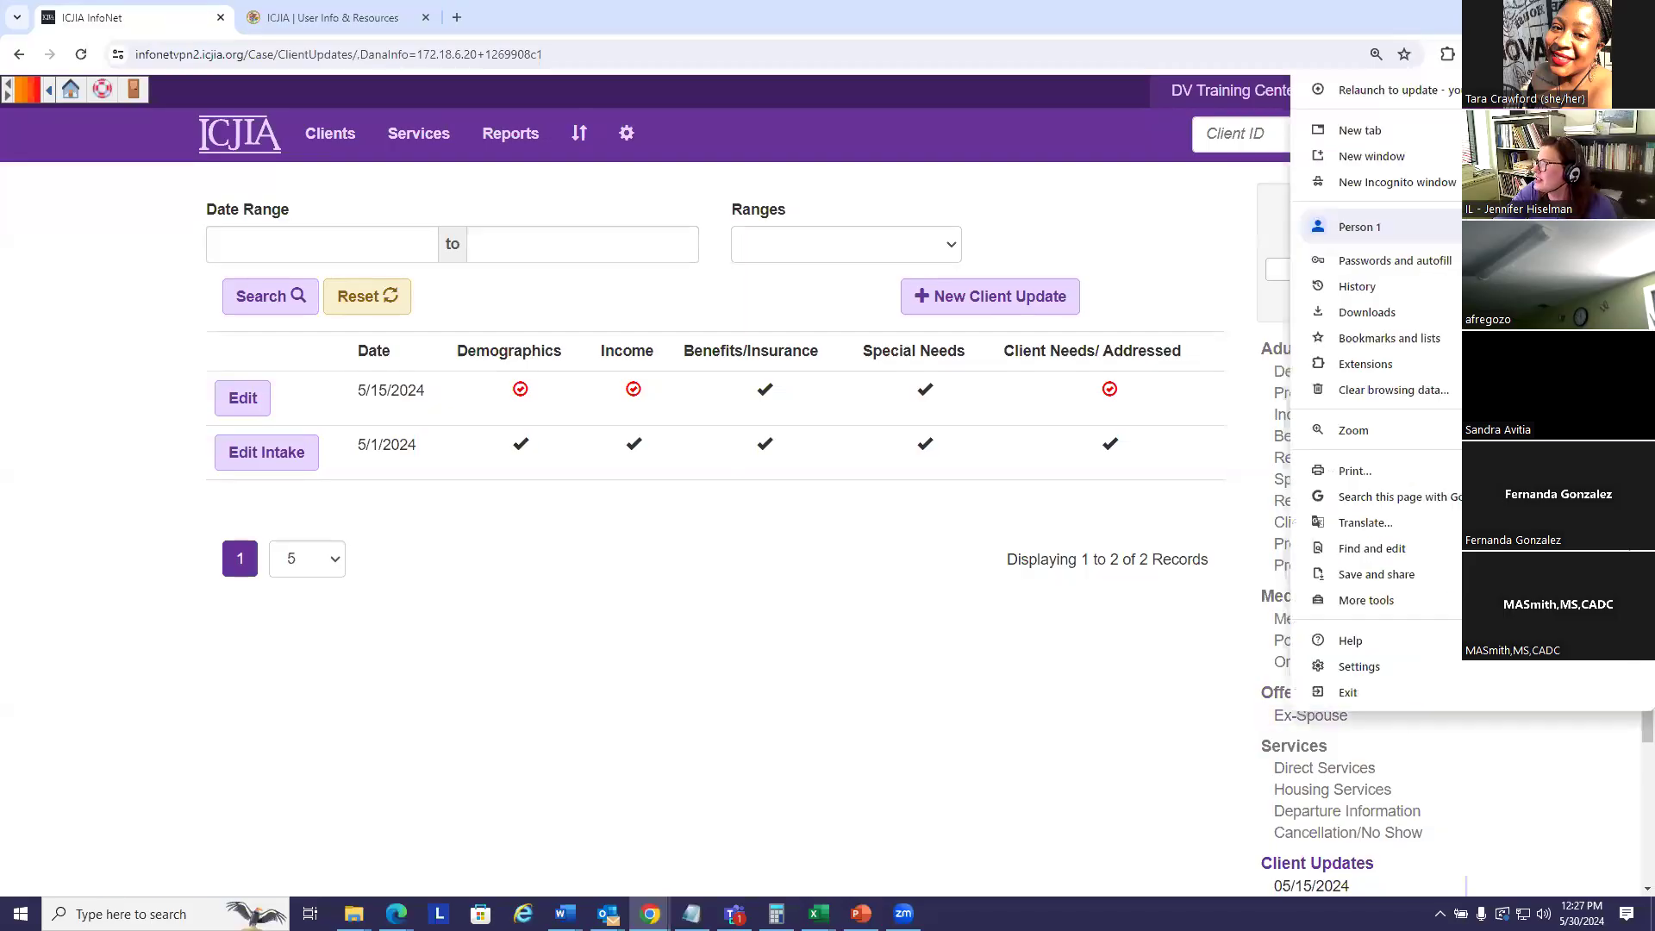